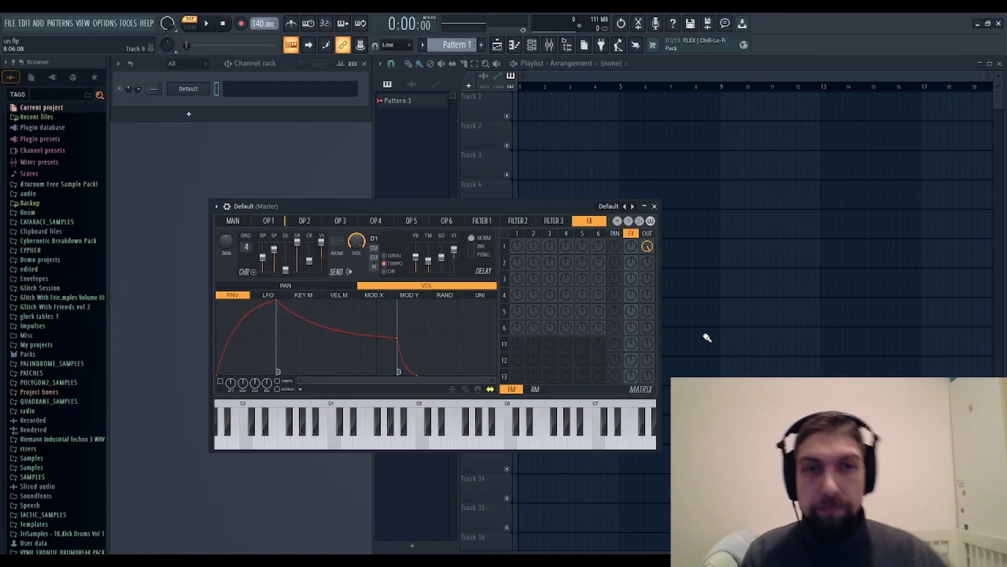
# Position the Sytrus window over the channel rack and playlist, and audition the default patch with low and high notes
pyautogui.moveTo(410, 208); pyautogui.dragTo(407, 147)
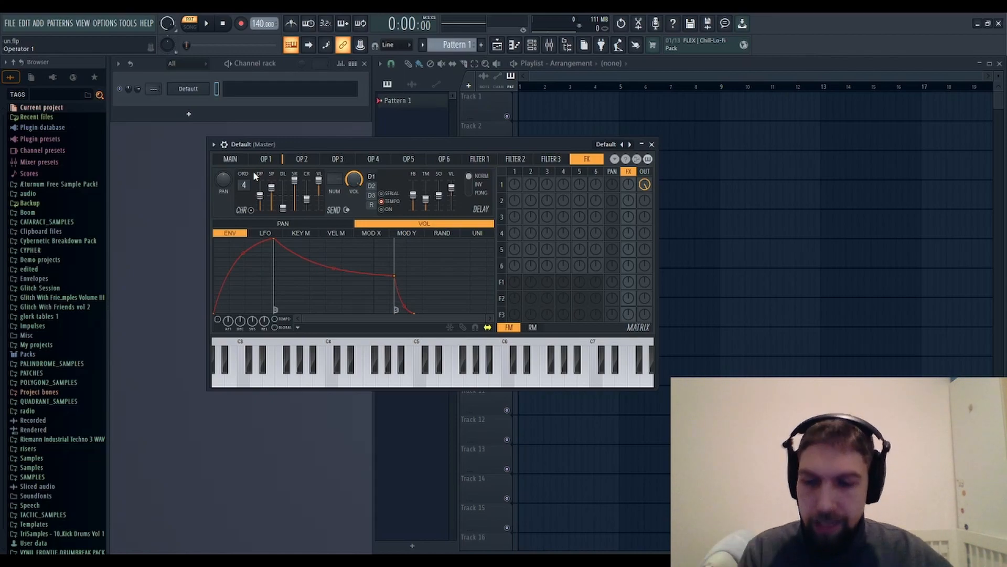
pyautogui.moveTo(345, 143); pyautogui.dragTo(453, 163)
pyautogui.press('z')
pyautogui.press('e')
pyautogui.press('o')
pyautogui.press('[')
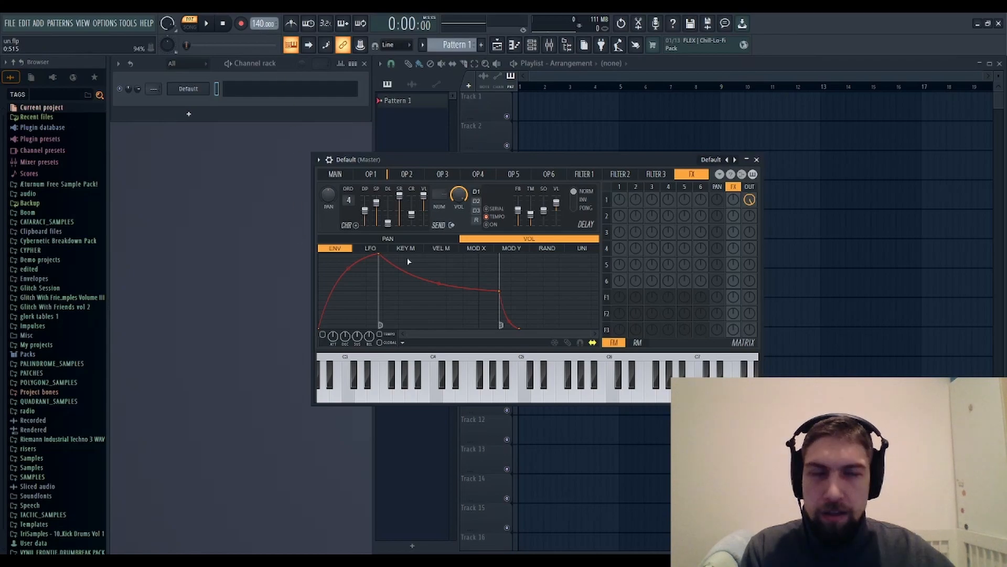
pyautogui.press('z')
pyautogui.press('q')
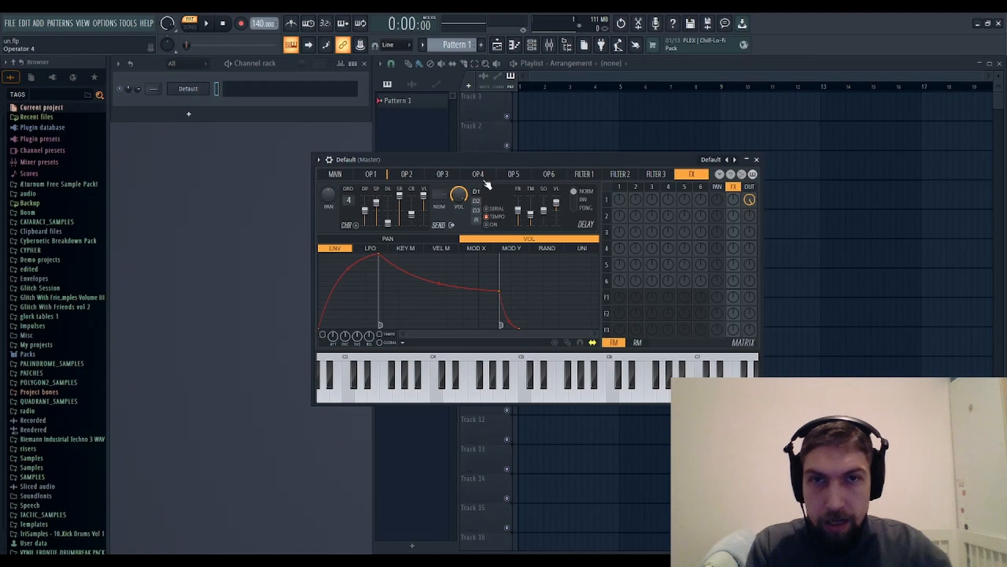
# Set operator 1's frequency modulation feedback to 62% in the matrix and audition the sound with two notes
pyautogui.moveTo(606, 155); pyautogui.dragTo(545, 159)
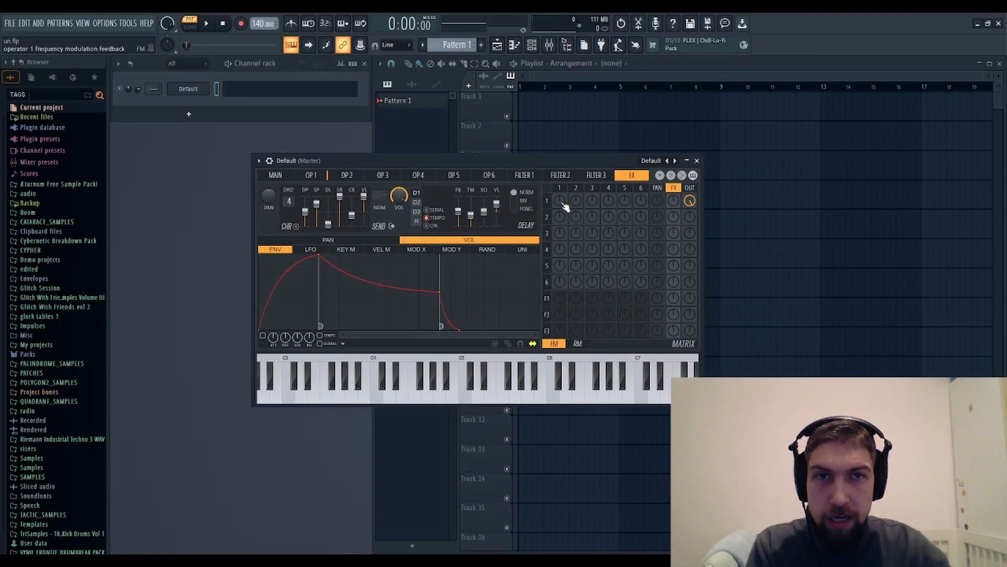
pyautogui.moveTo(565, 207); pyautogui.dragTo(566, 173)
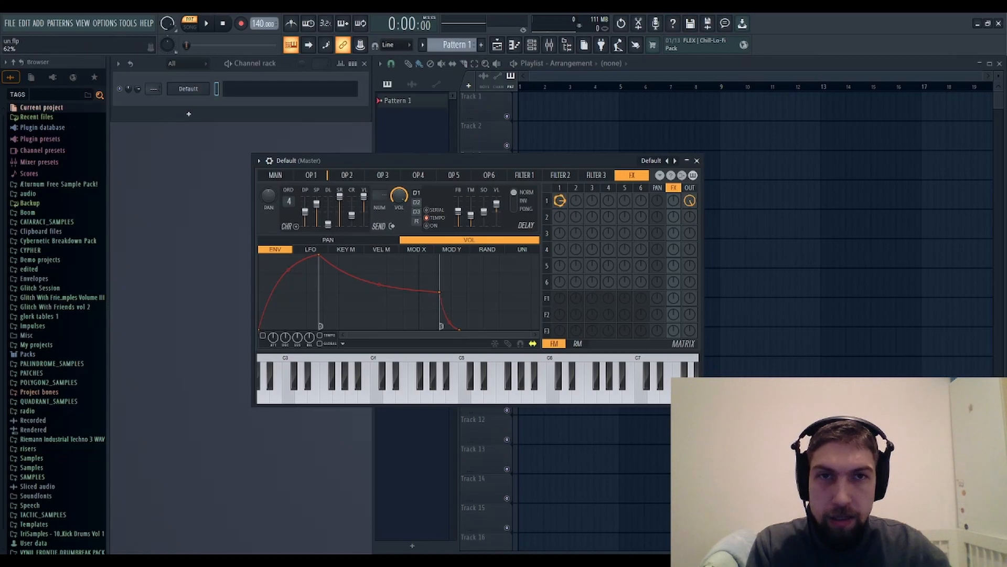
pyautogui.press('q')
pyautogui.press('z')
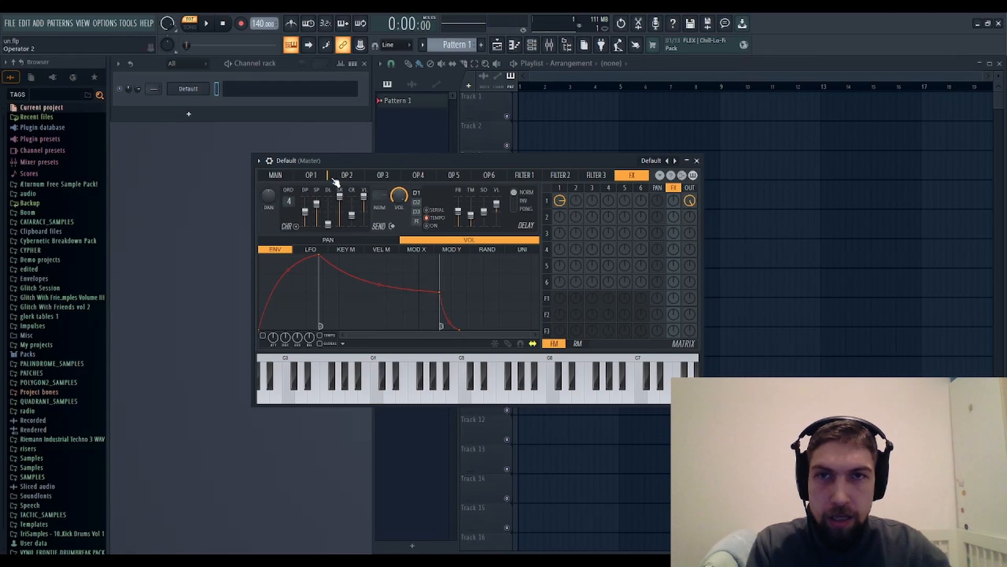
# Set operator 1's frequency ratio to 0.5000 x and audition it with low and high notes
pyautogui.click(314, 177)
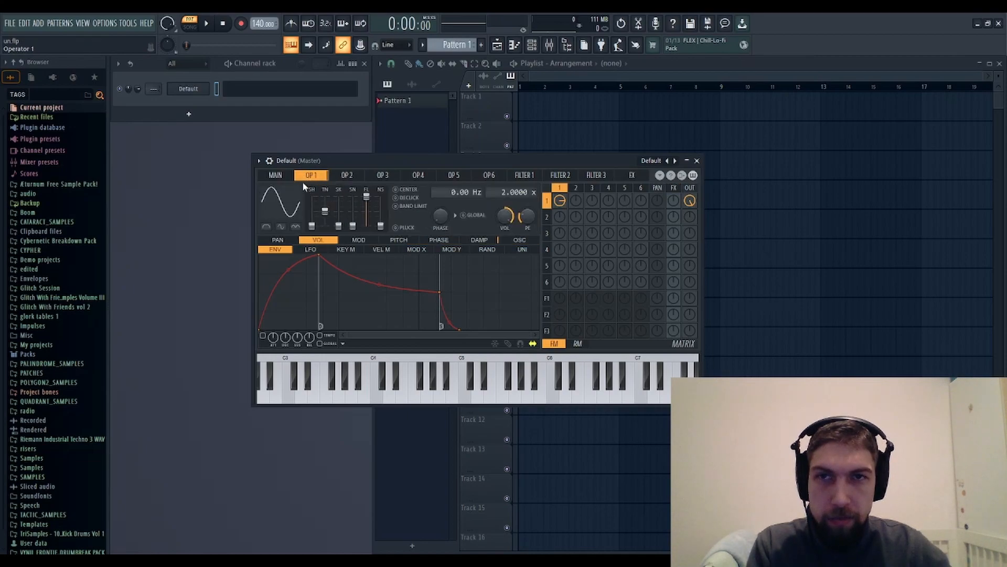
pyautogui.moveTo(504, 192); pyautogui.dragTo(504, 198)
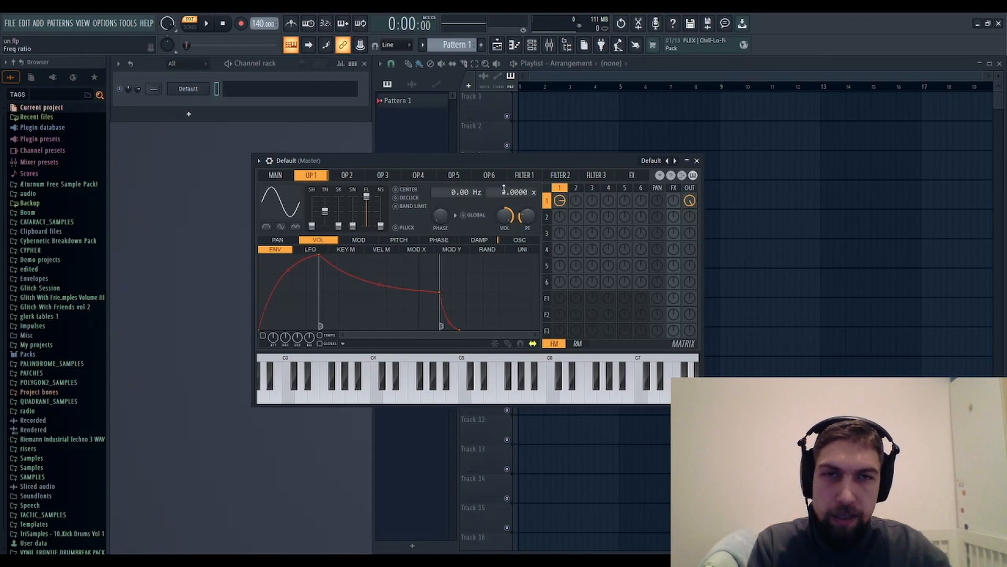
pyautogui.moveTo(511, 192); pyautogui.dragTo(511, 189)
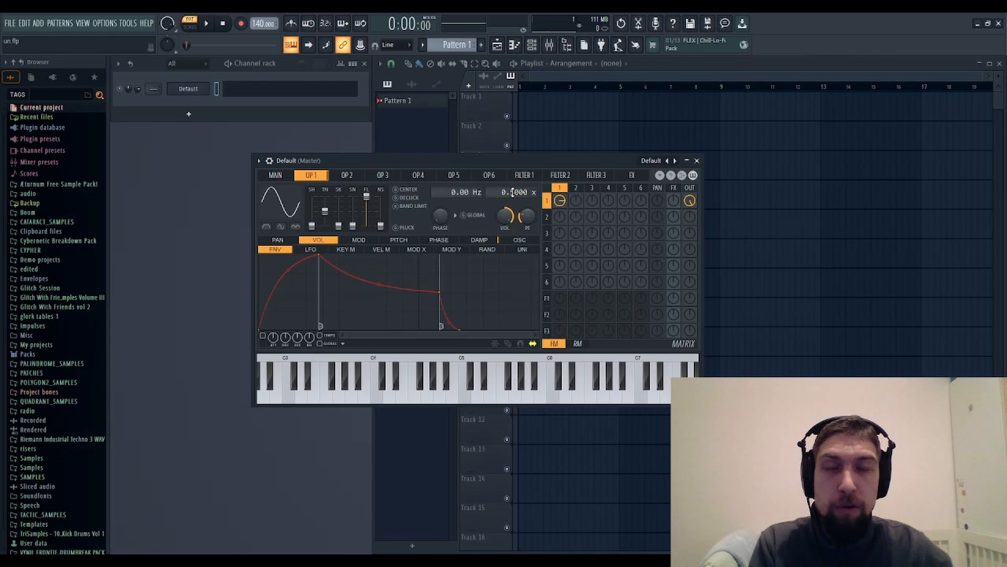
pyautogui.press('z')
pyautogui.press('q')
pyautogui.press('z')
pyautogui.press('q')
pyautogui.press('z')
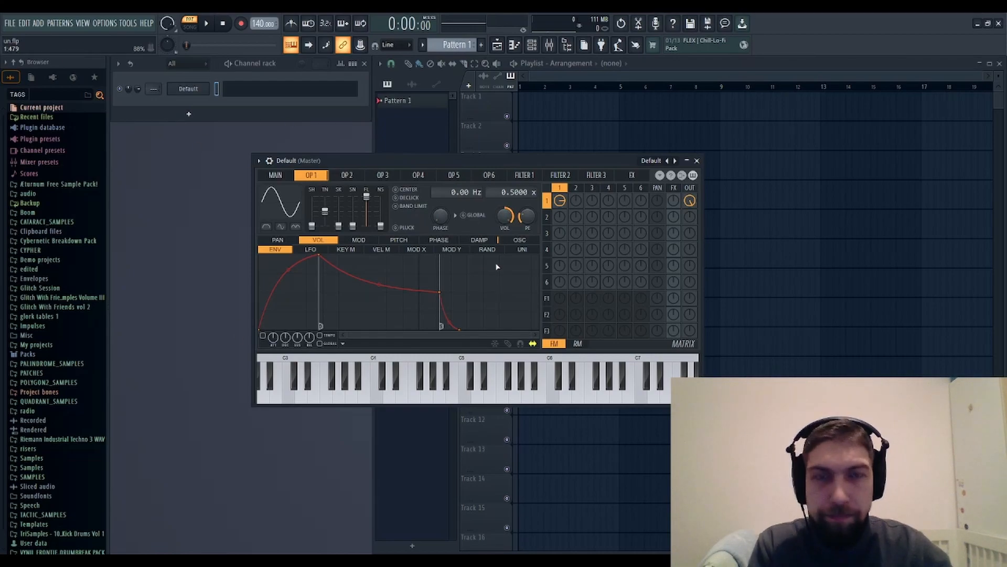
# Compare operator 1's sound at 0% and raised frequency modulation feedback by playing C4
pyautogui.moveTo(560, 200); pyautogui.dragTo(560, 194)
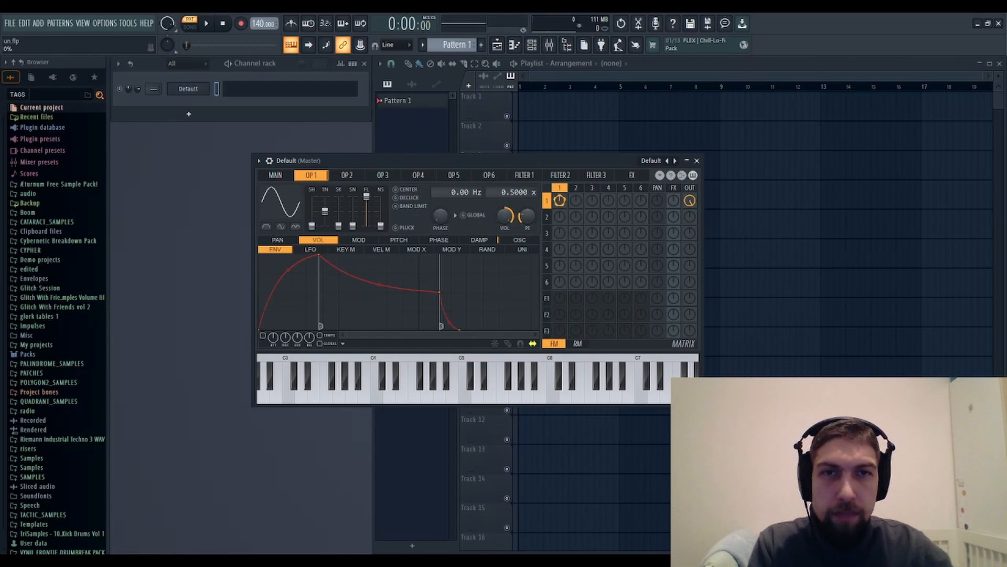
pyautogui.press('z')
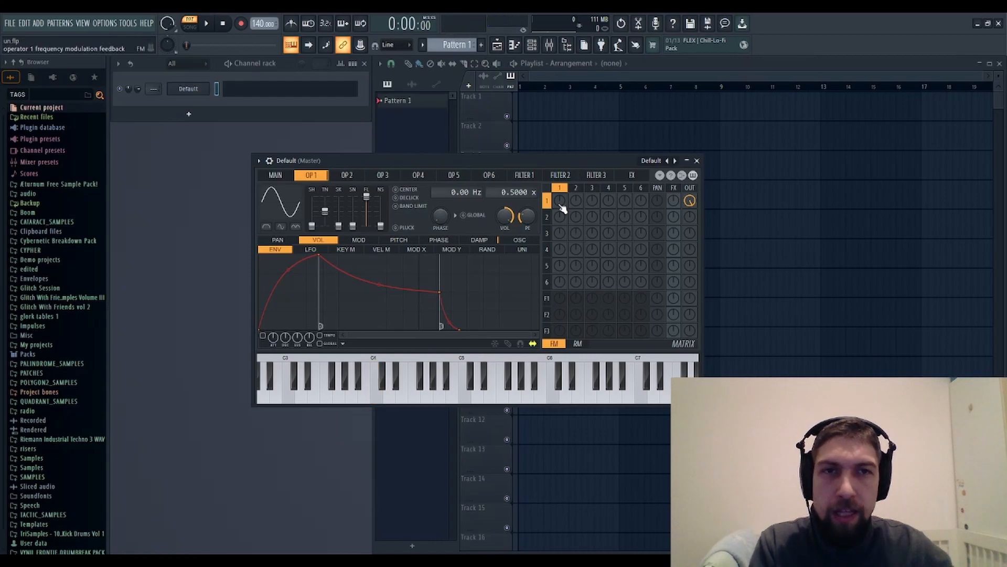
pyautogui.moveTo(561, 205); pyautogui.dragTo(560, 182)
pyautogui.press('z')
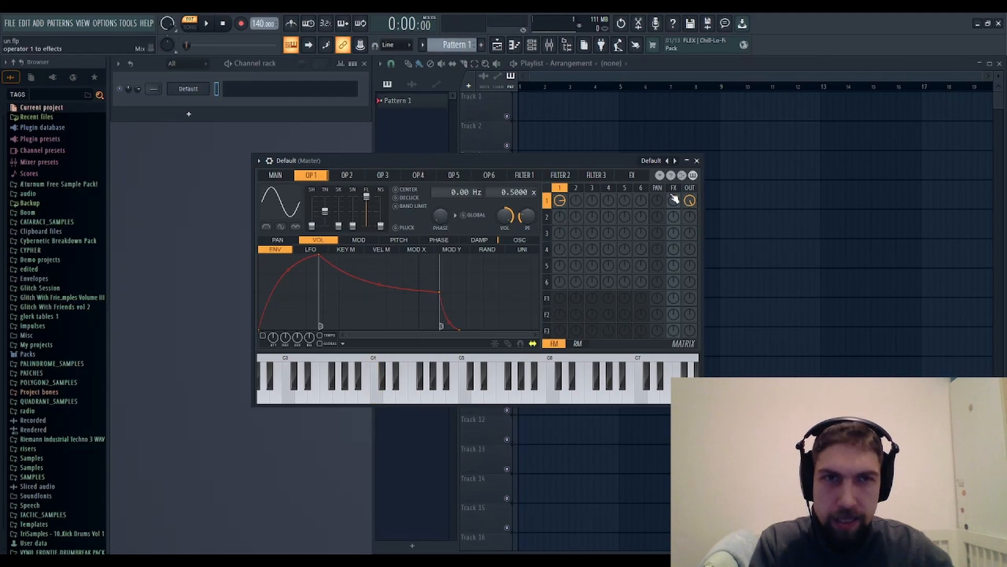
pyautogui.press('z')
pyautogui.press('z')
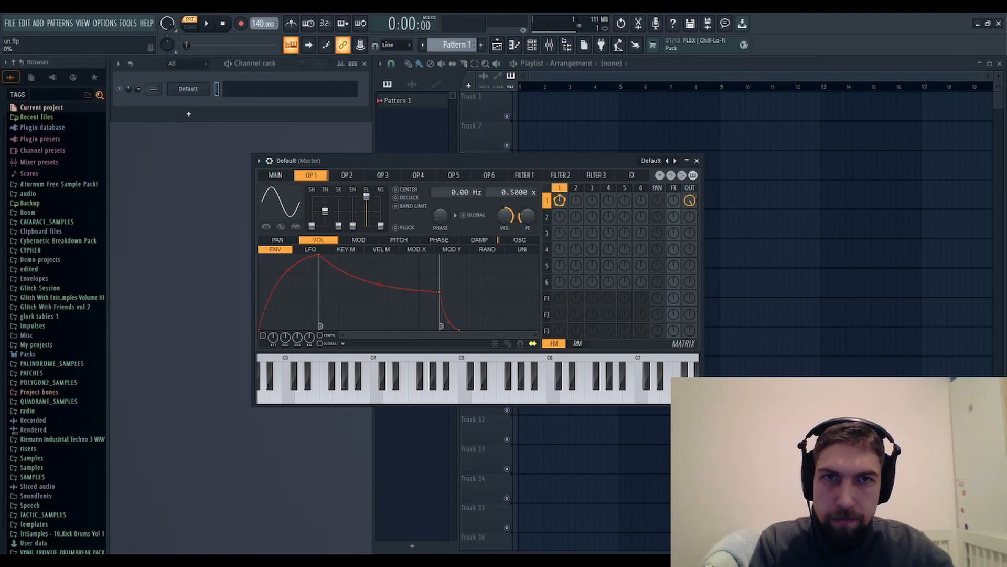
# Try operator 1's frequency modulation feedback at 56% and 100%, auditioning C4
pyautogui.press('z')
pyautogui.moveTo(564, 205)
pyautogui.mouseDown()
pyautogui.moveTo(560, 178)
pyautogui.moveTo(563, 206)
pyautogui.mouseUp()
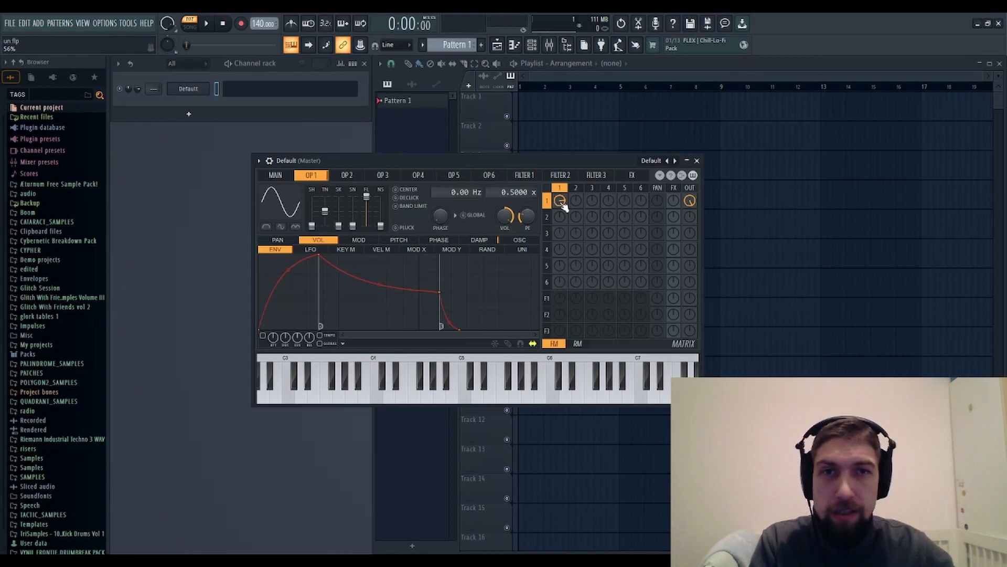
pyautogui.moveTo(564, 206)
pyautogui.mouseDown()
pyautogui.moveTo(564, 191)
pyautogui.moveTo(564, 206)
pyautogui.mouseUp()
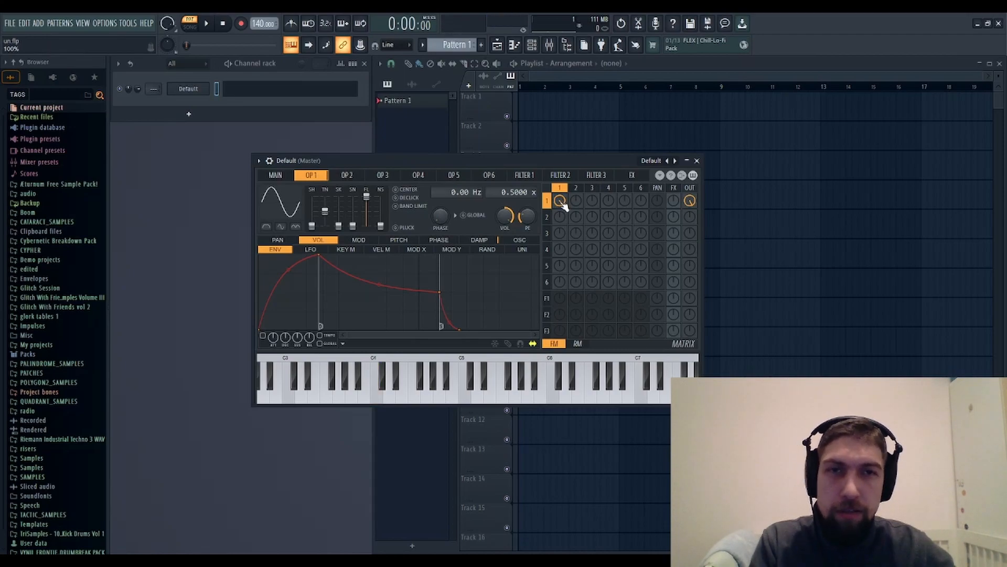
pyautogui.press('z')
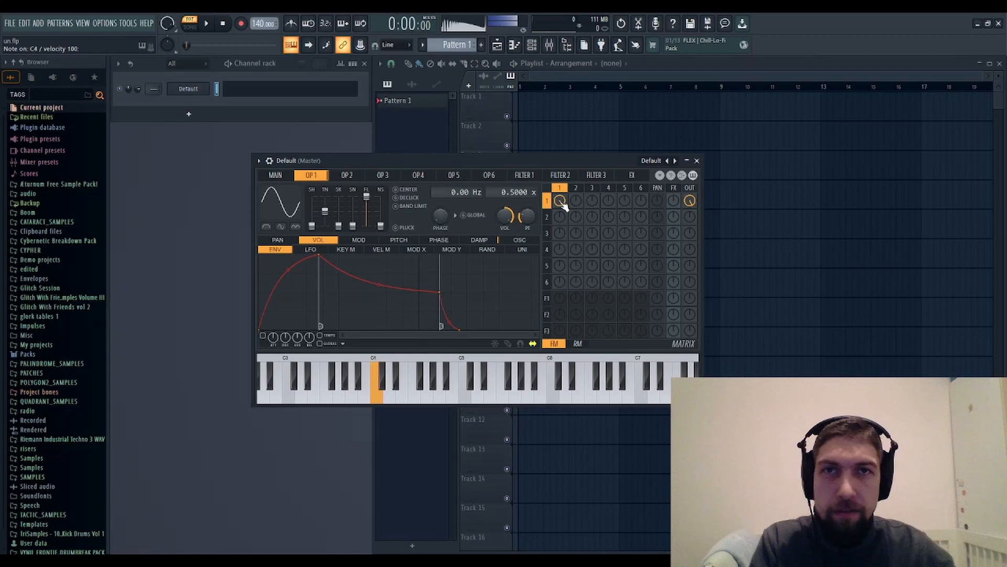
pyautogui.press('z')
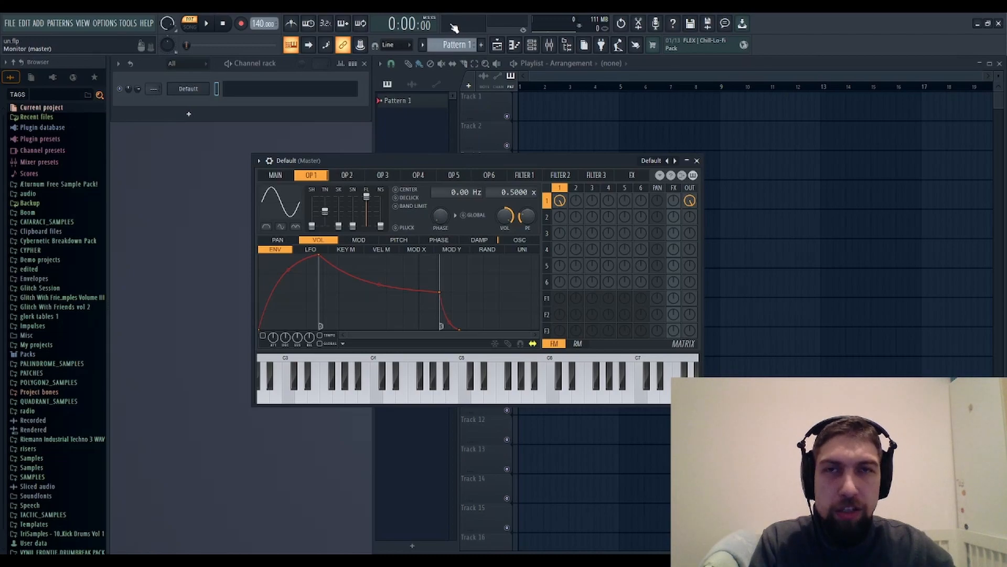
pyautogui.press('z')
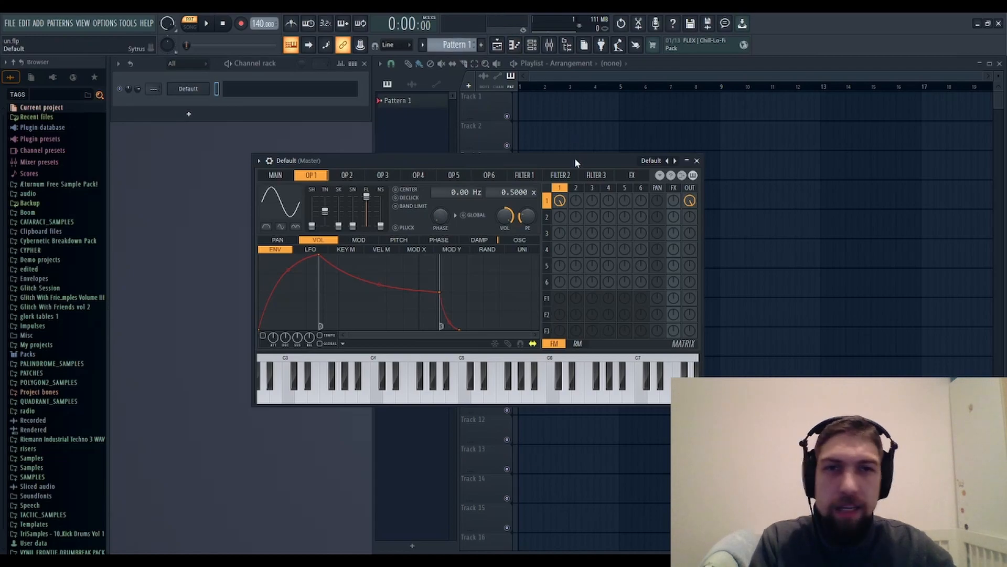
# Bring operator 1's frequency modulation feedback to about midway and raise operator 2's own feedback to a high level, auditioning C4
pyautogui.moveTo(563, 204); pyautogui.dragTo(563, 184)
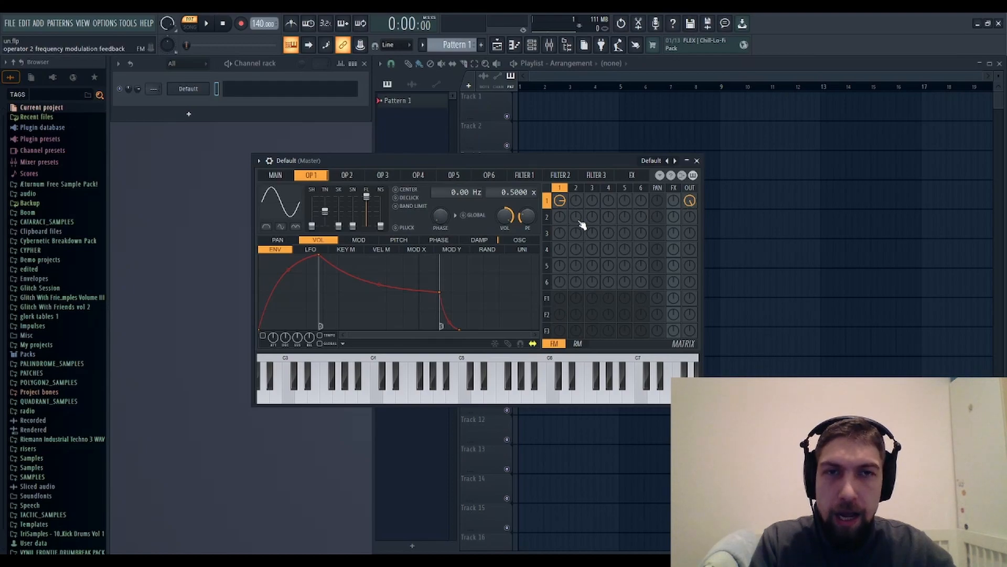
pyautogui.moveTo(581, 225); pyautogui.dragTo(581, 210)
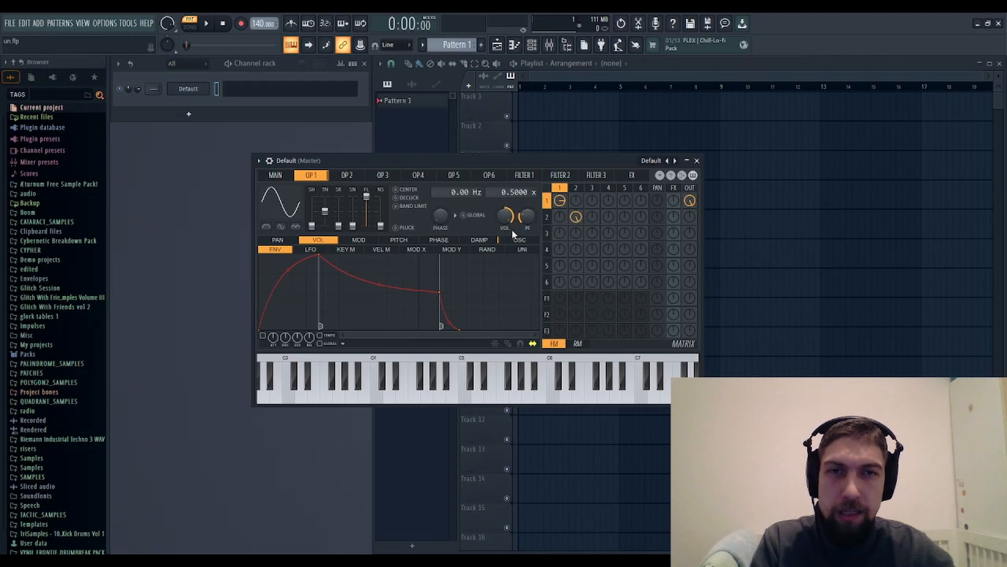
pyautogui.press('z')
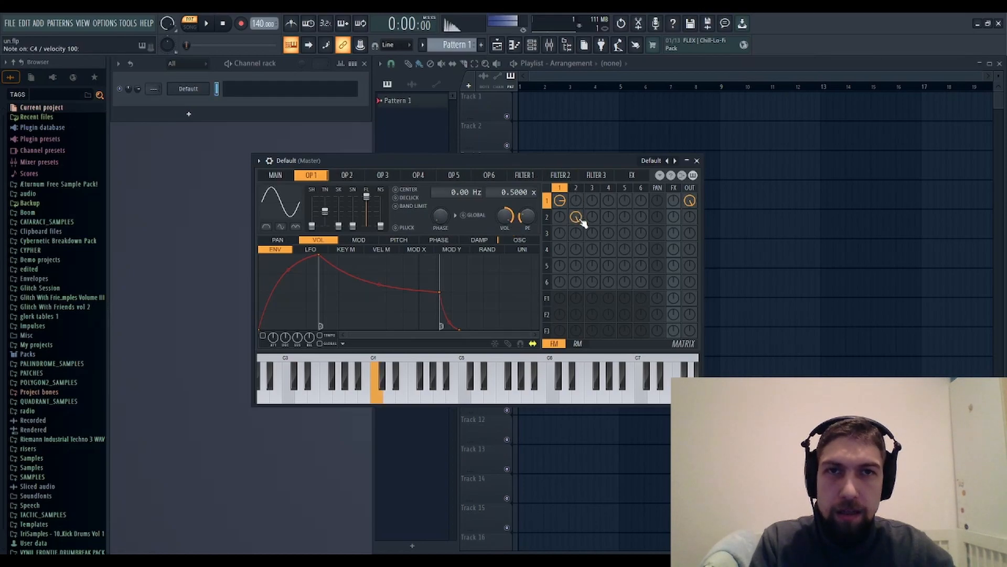
# Send operator 2 to the main output and set its frequency ratio to 0.5000 x, auditioning the layered sound on C4
pyautogui.moveTo(694, 221); pyautogui.dragTo(694, 189)
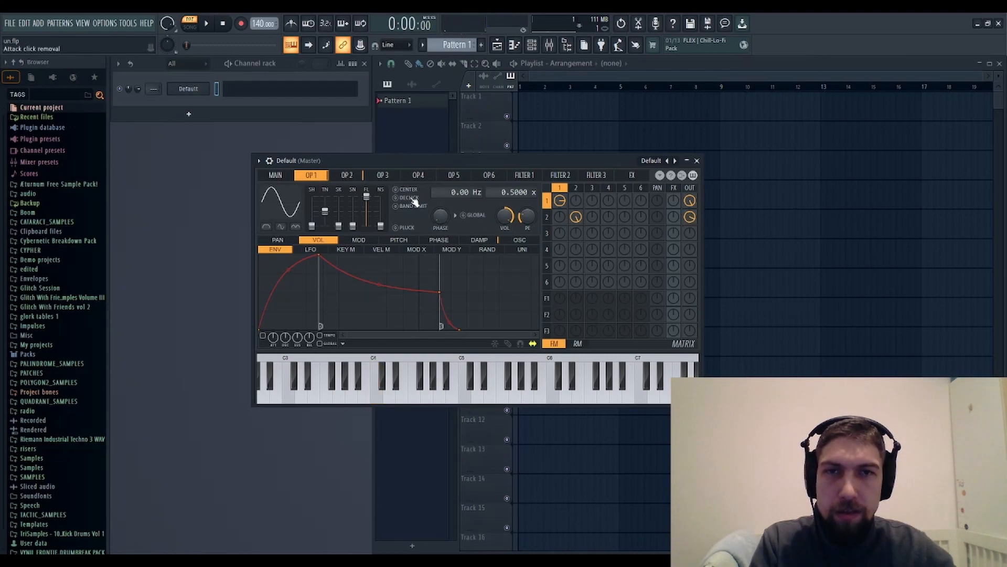
pyautogui.click(349, 179)
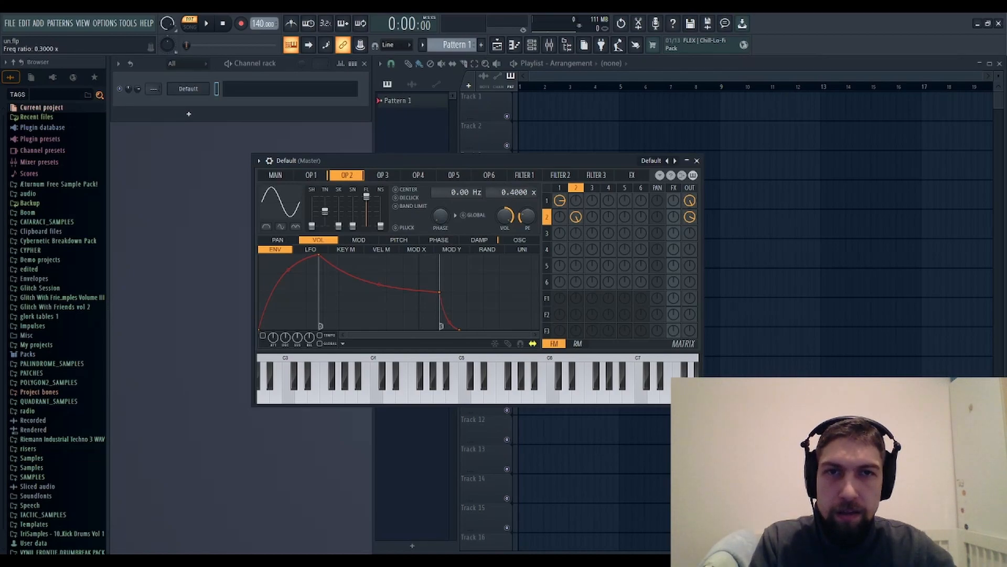
pyautogui.press('z')
pyautogui.press('z')
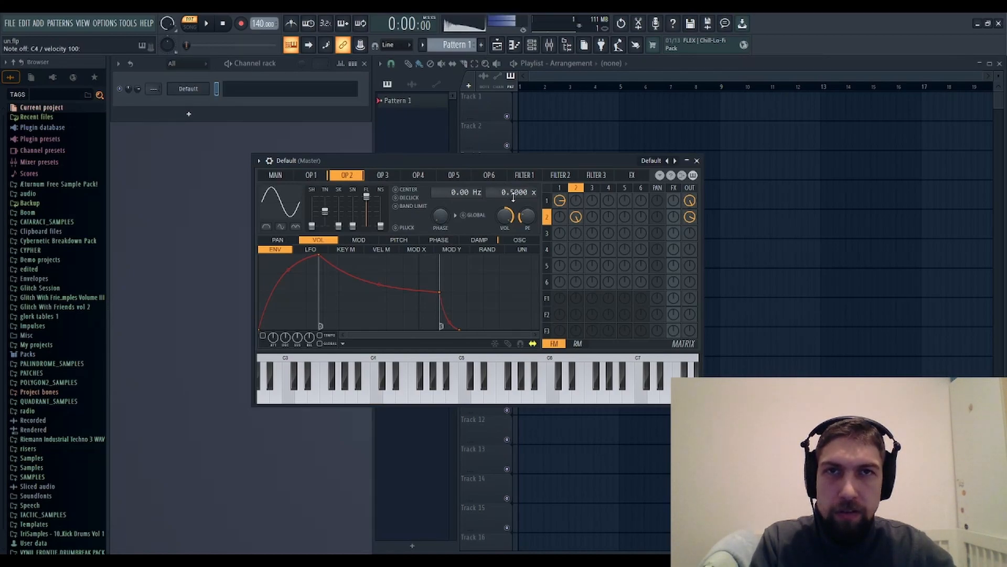
pyautogui.press('z')
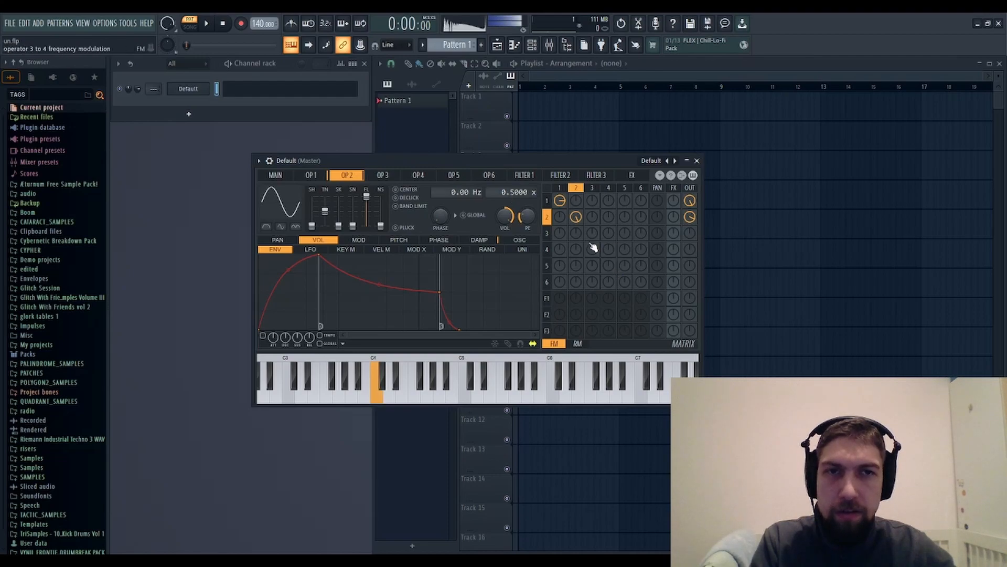
pyautogui.press('z')
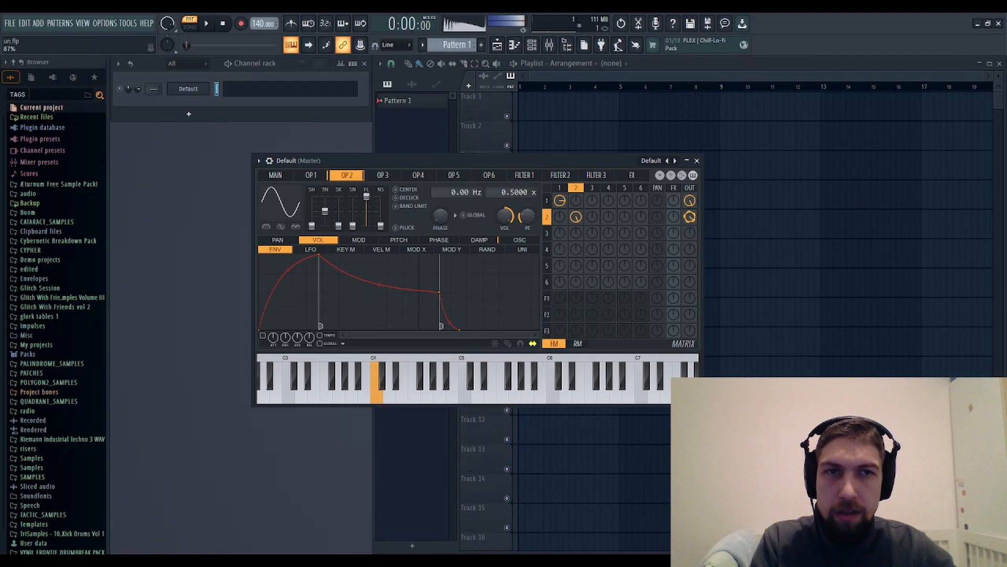
pyautogui.press('z')
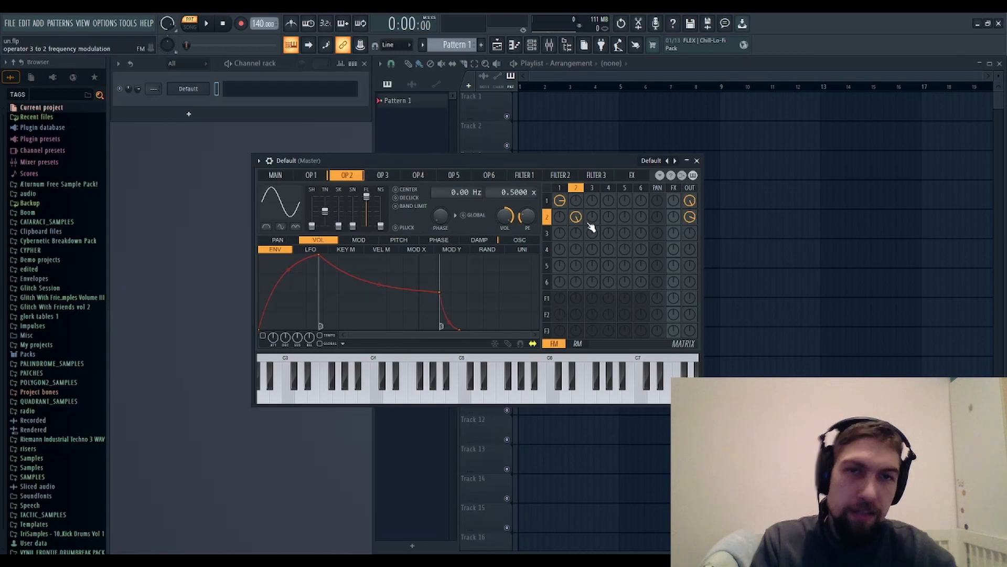
# Reroute operators 1 and 2 from the direct output fully into Filter 1, and send Filter 1 to the main output
pyautogui.moveTo(691, 216)
pyautogui.mouseDown()
pyautogui.moveTo(692, 262)
pyautogui.moveTo(691, 230)
pyautogui.mouseUp()
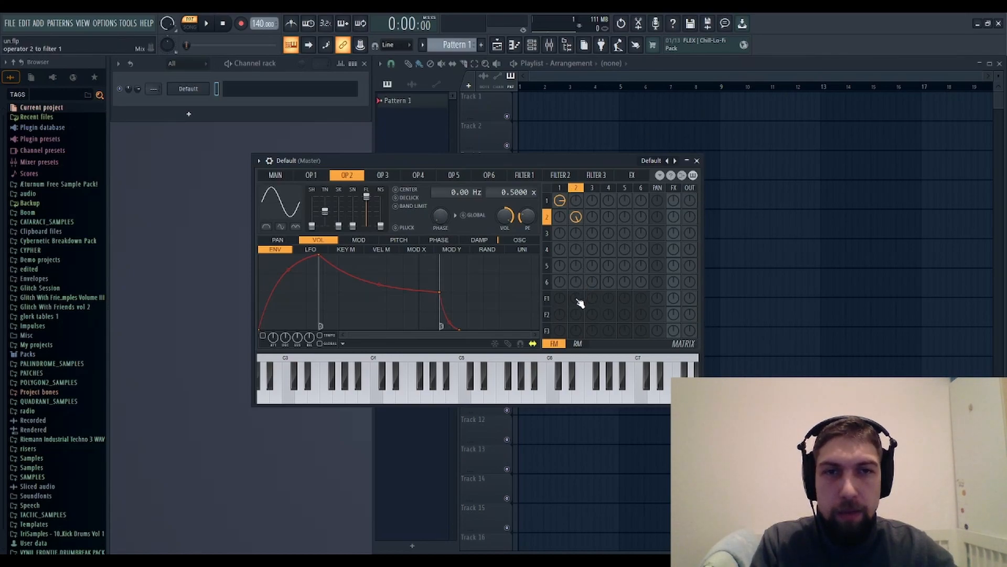
pyautogui.moveTo(577, 303); pyautogui.dragTo(560, 293)
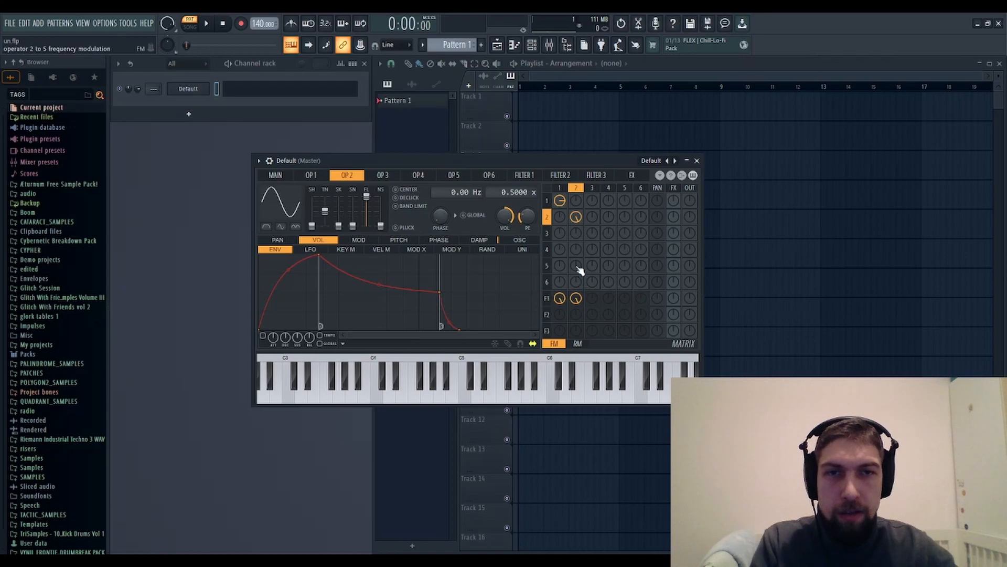
pyautogui.click(520, 175)
pyautogui.moveTo(690, 297); pyautogui.dragTo(689, 297)
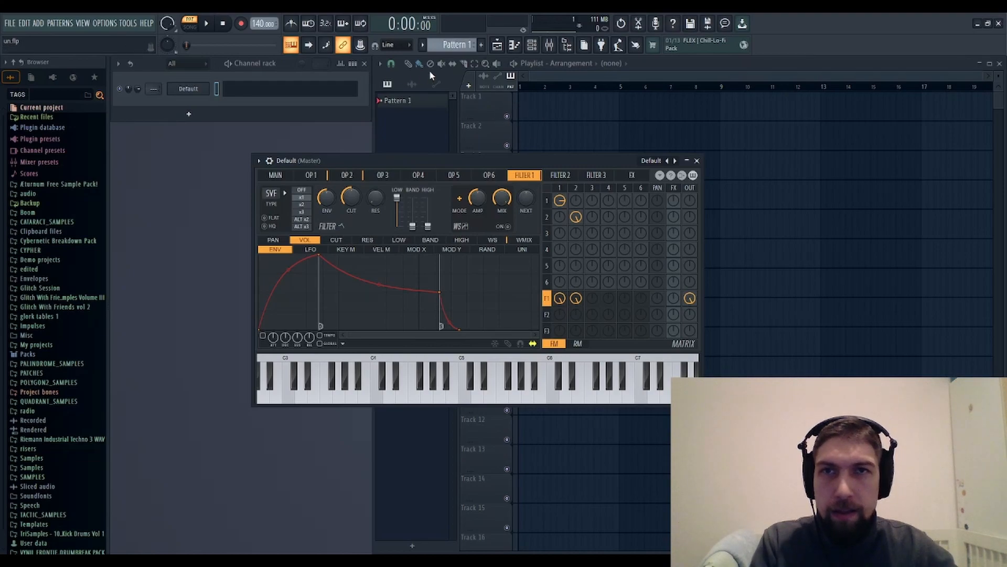
# Enter a one-bar C4 note at the start of Pattern 1 in the piano roll and close the editor
pyautogui.press('F7')
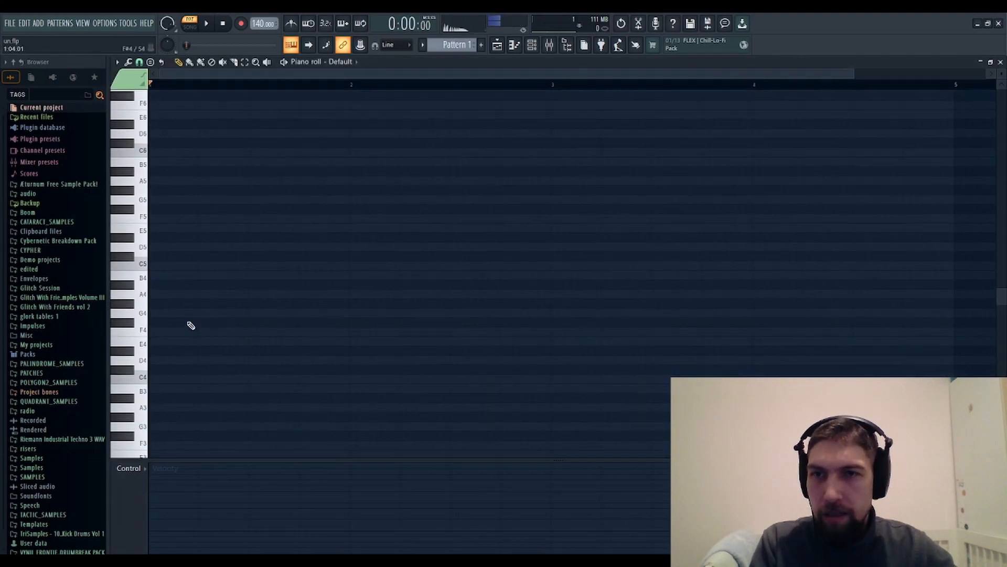
pyautogui.click(160, 253)
pyautogui.moveTo(175, 254); pyautogui.dragTo(346, 329)
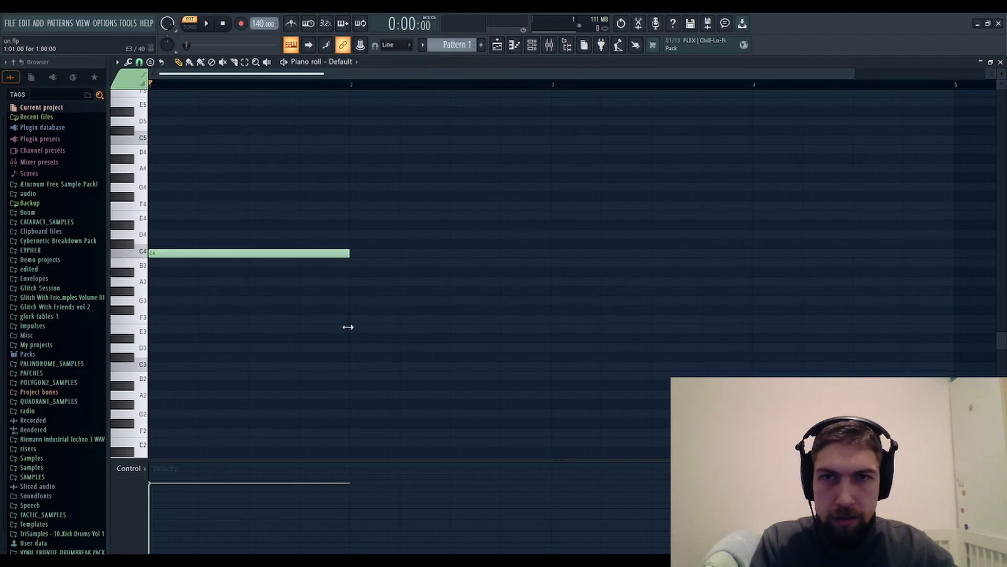
pyautogui.click(1001, 61)
# Place a Pattern 1 clip in the playlist at bar 1 of Track 1
pyautogui.click(698, 128)
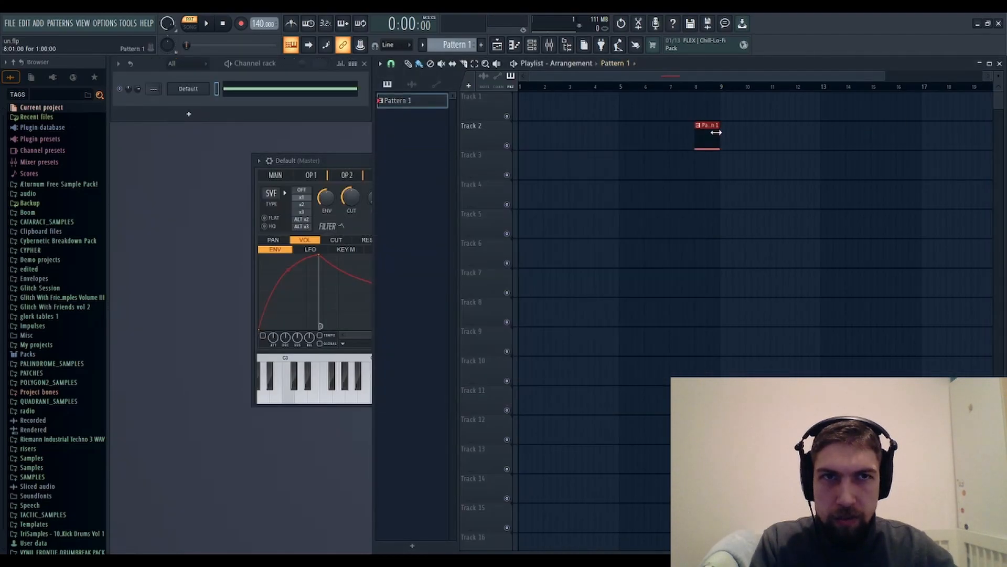
pyautogui.moveTo(712, 137); pyautogui.dragTo(535, 107)
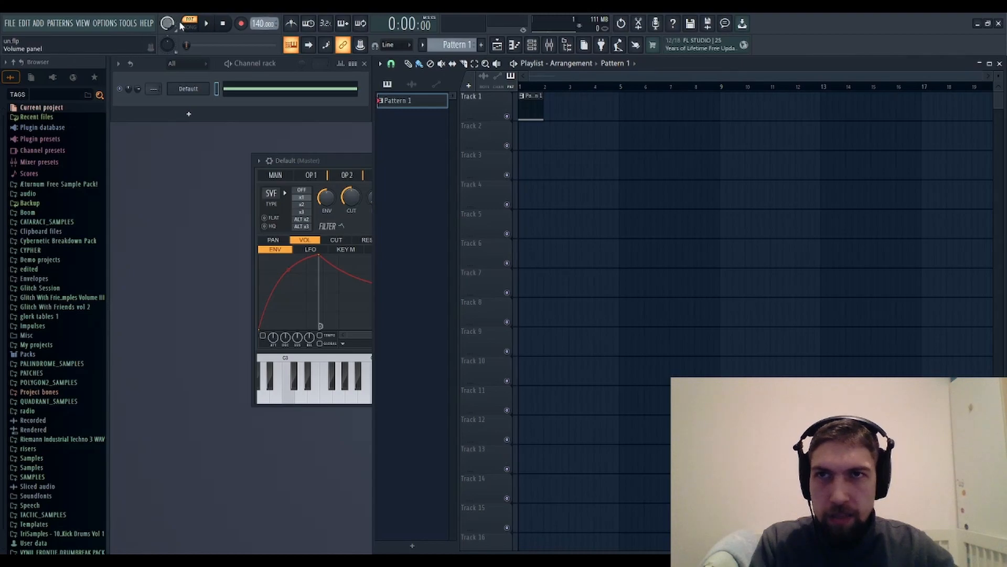
# Play the arrangement in song mode while turning Filter 1's cutoff down fully and setting its resonance to 9%, and stop playback
pyautogui.click(204, 24)
pyautogui.press('l')
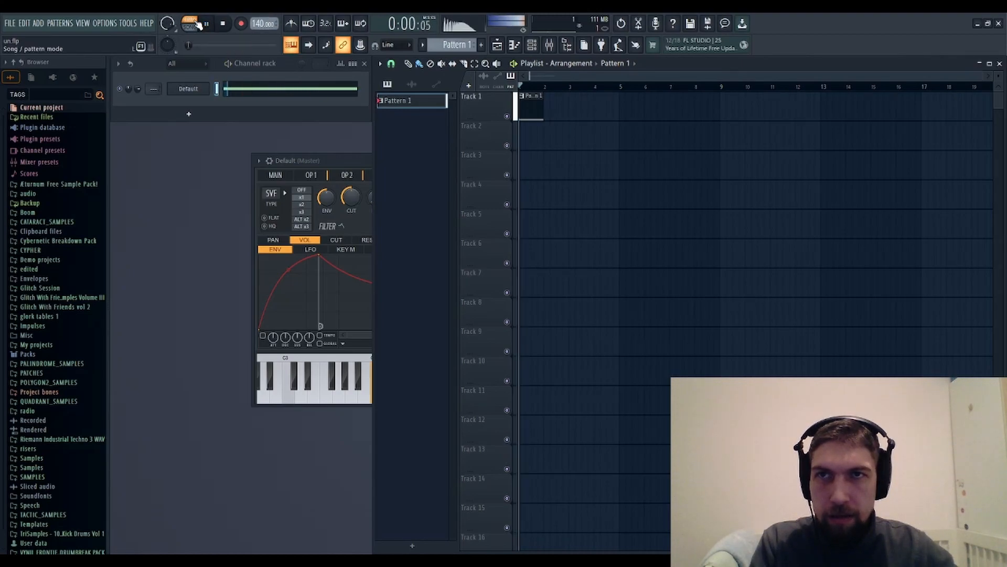
pyautogui.moveTo(320, 163); pyautogui.dragTo(341, 157)
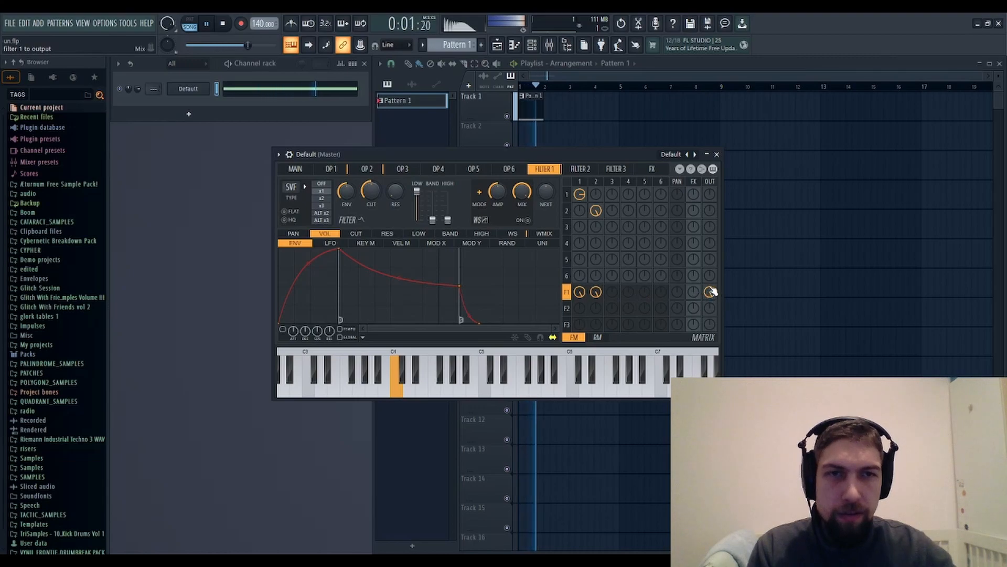
pyautogui.moveTo(374, 193); pyautogui.dragTo(398, 190)
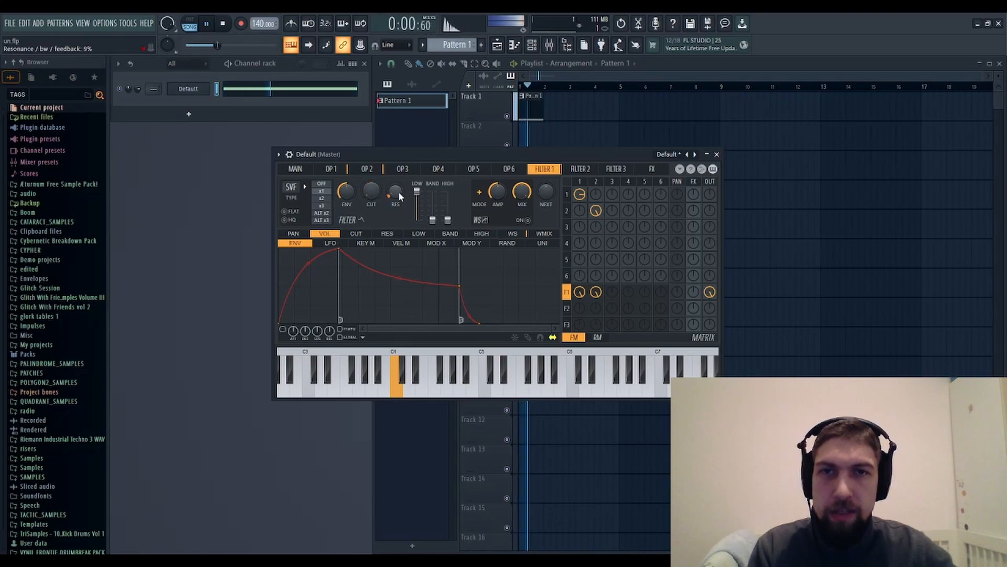
pyautogui.click(222, 23)
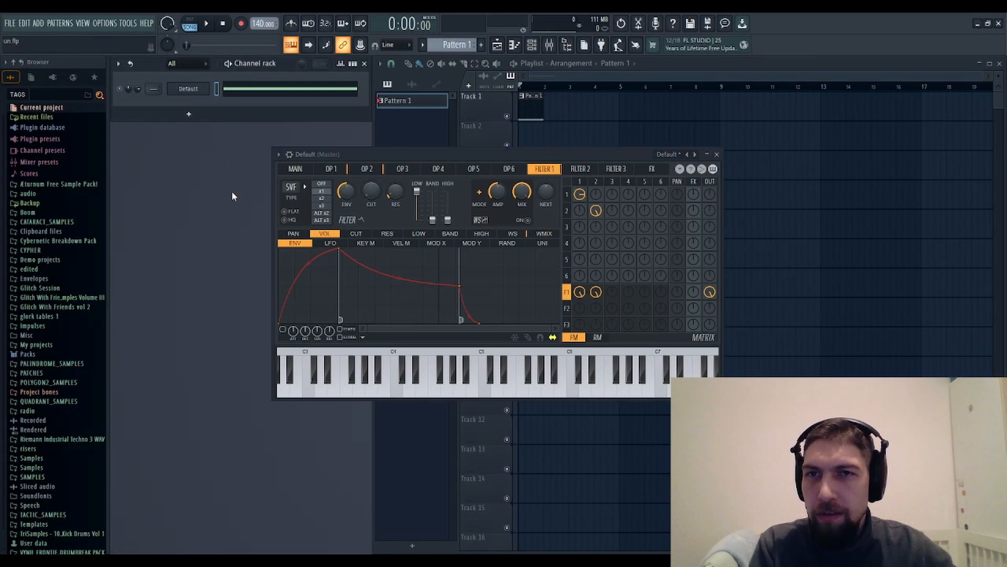
# Clone the Sytrus channel and reset the copy to the Default preset
pyautogui.hotkey('alt', 'c')
pyautogui.click(195, 104)
pyautogui.click(194, 108)
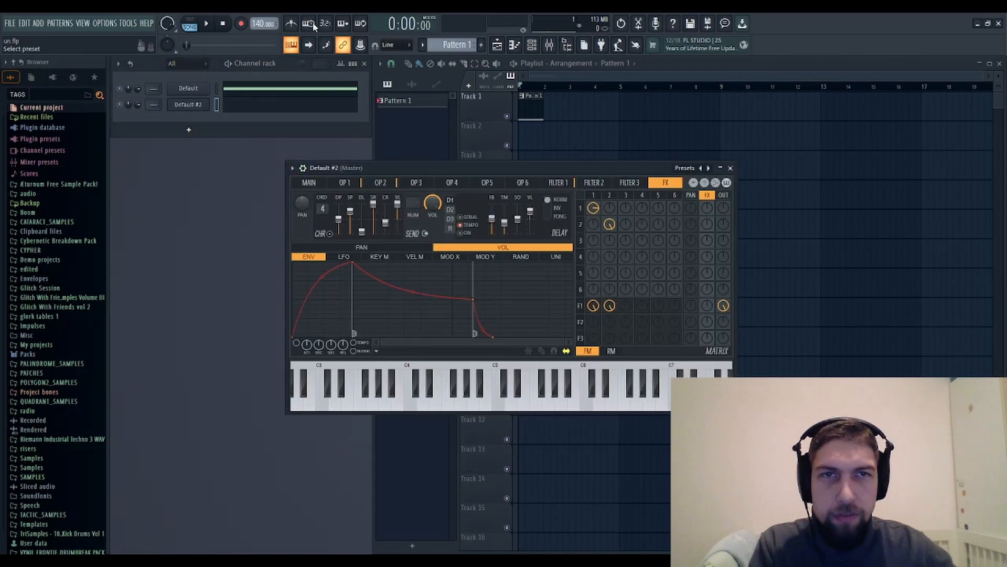
pyautogui.click(268, 26)
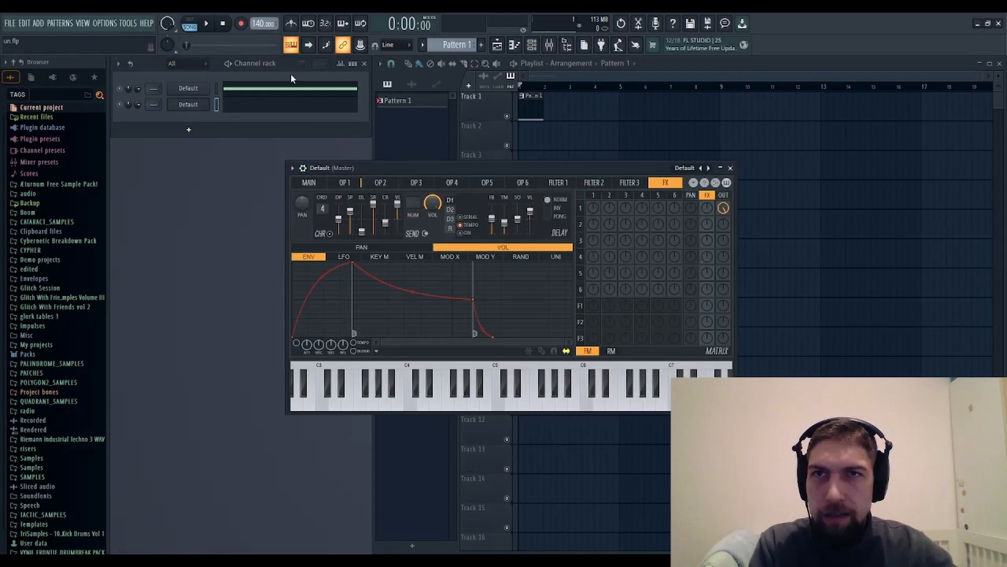
# Give the cloned channel's operator 1 a saw shape with a 0.5000 x frequency ratio, and audition it on C4
pyautogui.click(347, 185)
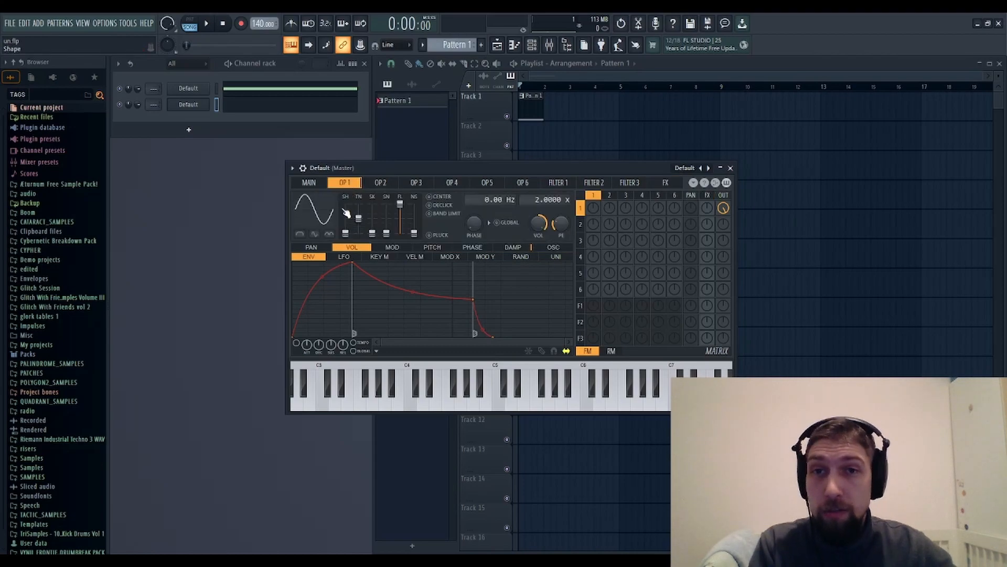
pyautogui.moveTo(346, 234); pyautogui.dragTo(346, 218)
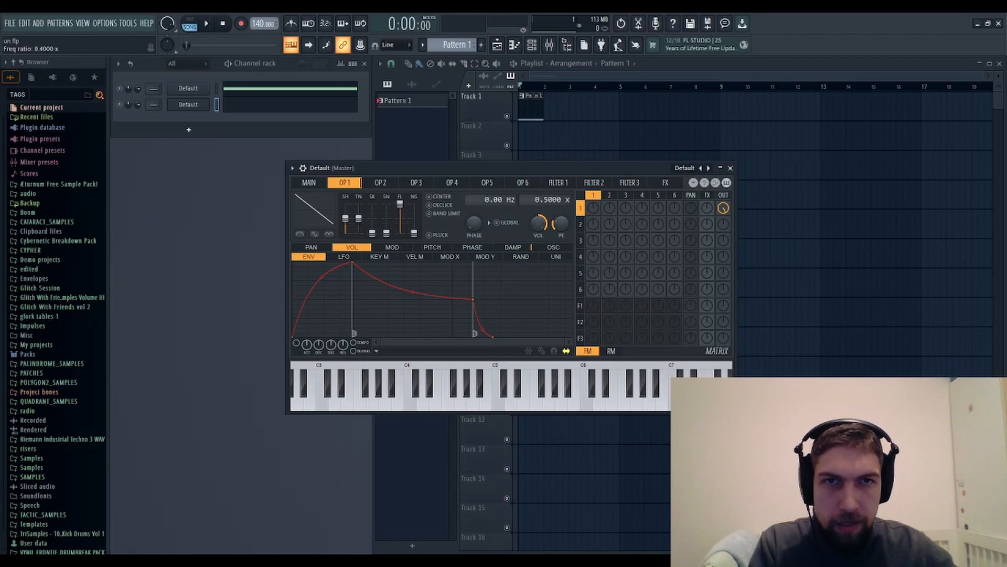
pyautogui.press('z')
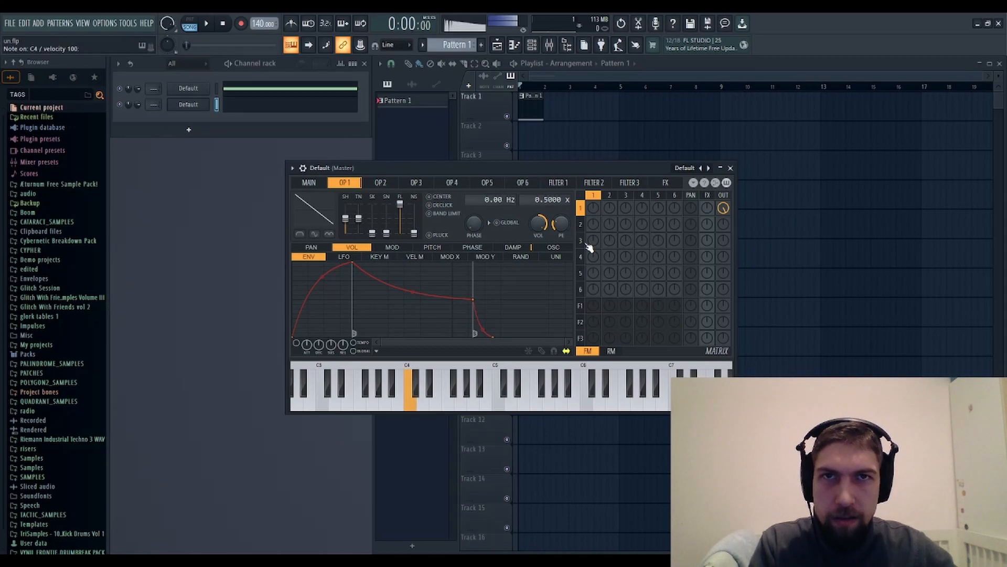
# Open the original Sytrus channel, raise Filter 1's cutoff fully, and audition it on C4
pyautogui.click(217, 89)
pyautogui.press('z')
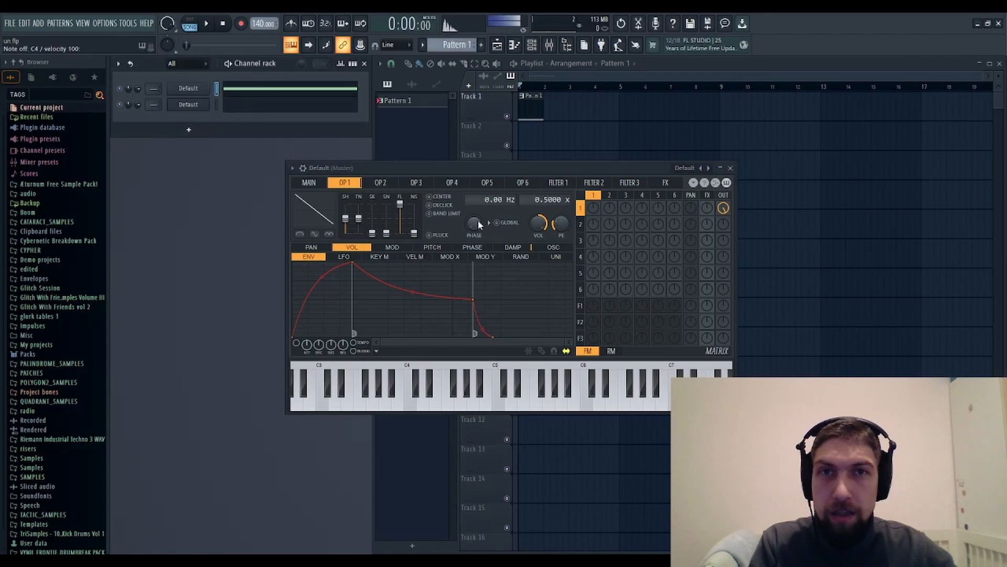
pyautogui.click(194, 88)
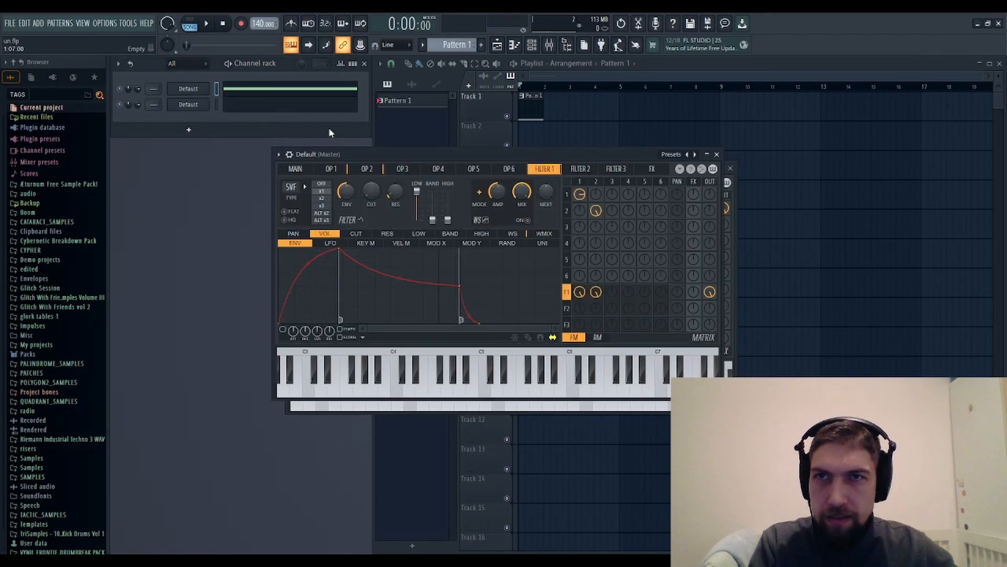
pyautogui.press('z')
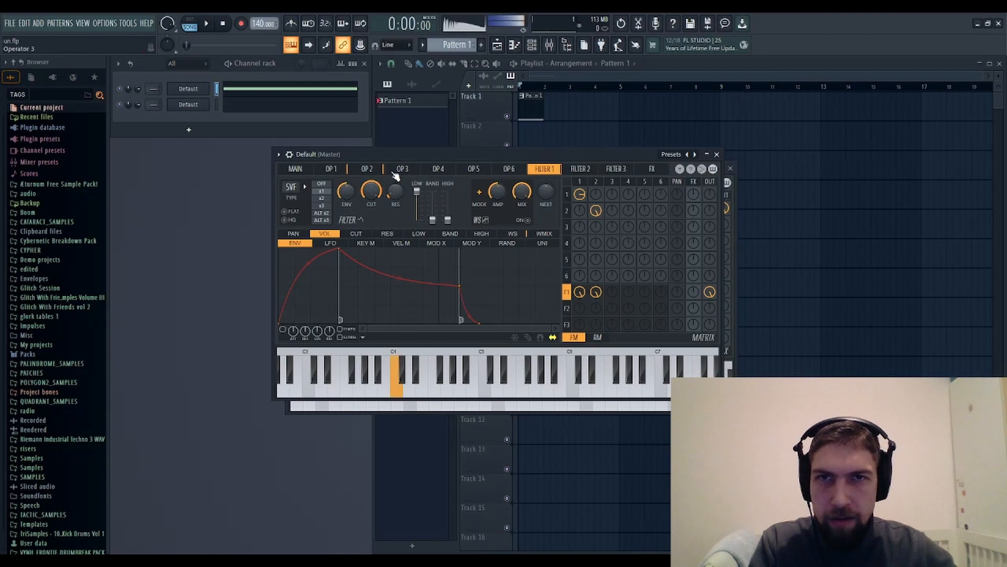
# Compare the plain saw channel with the FM channel by alternately playing C4 on each, and delete the cloned channel
pyautogui.click(189, 105)
pyautogui.press('z')
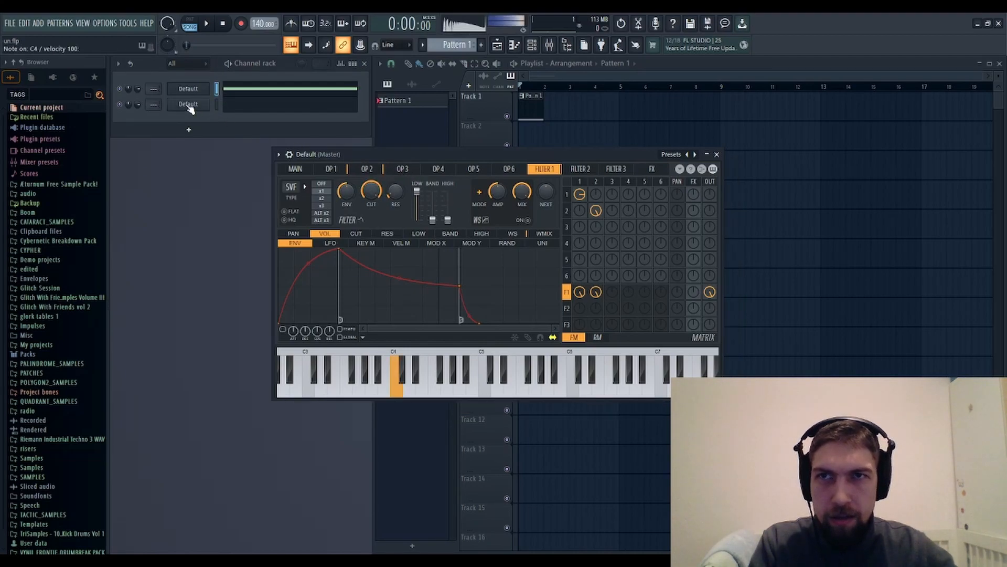
pyautogui.click(216, 105)
pyautogui.click(217, 90)
pyautogui.press('z')
pyautogui.press('z')
pyautogui.click(216, 88)
pyautogui.press('z')
pyautogui.click(217, 104)
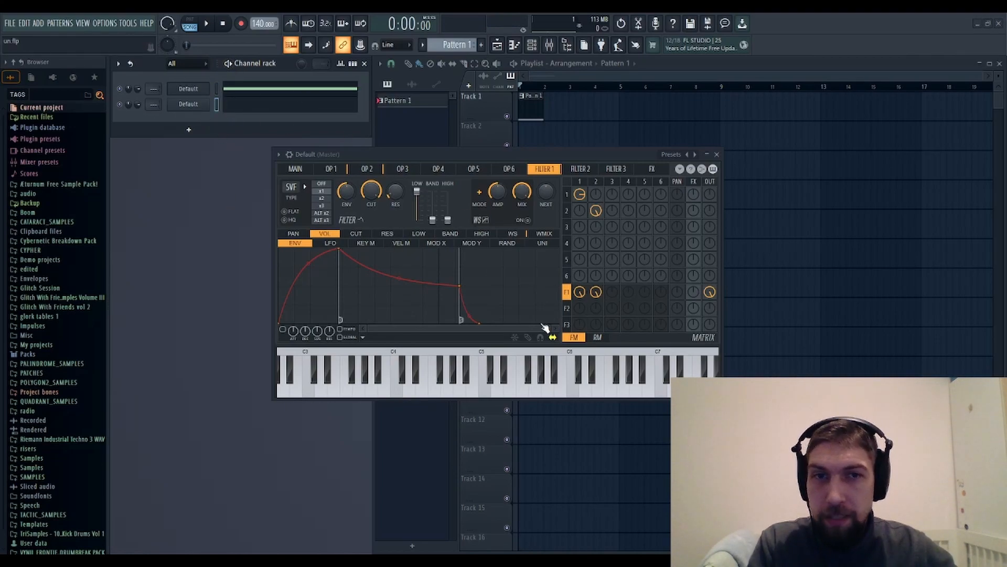
pyautogui.hotkey('alt', 'Delete')
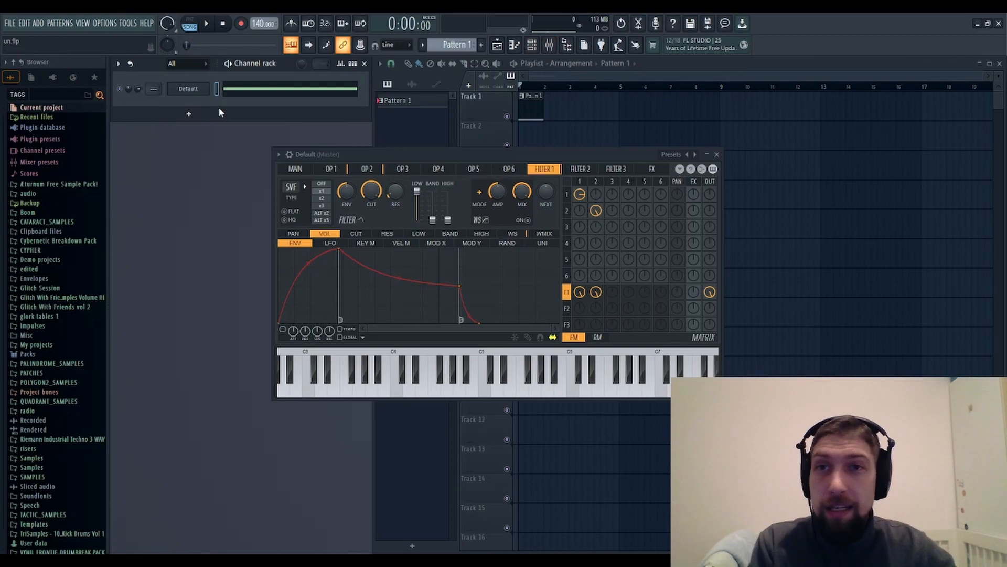
# Route the Sytrus channel to mixer track 1 and load Distructor in its first effect slot
pyautogui.hotkey('ctrl', 'l')
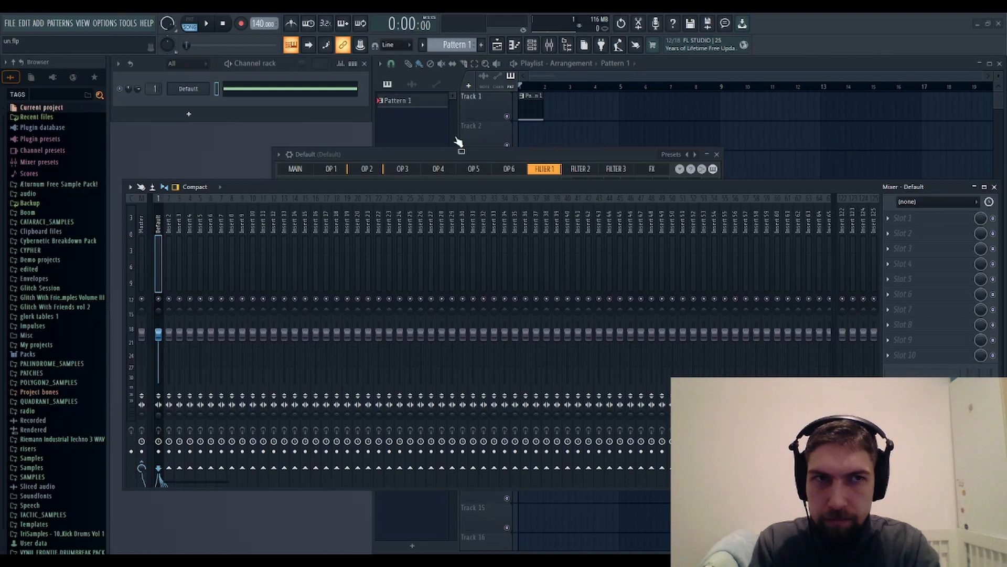
pyautogui.moveTo(437, 127); pyautogui.dragTo(922, 221)
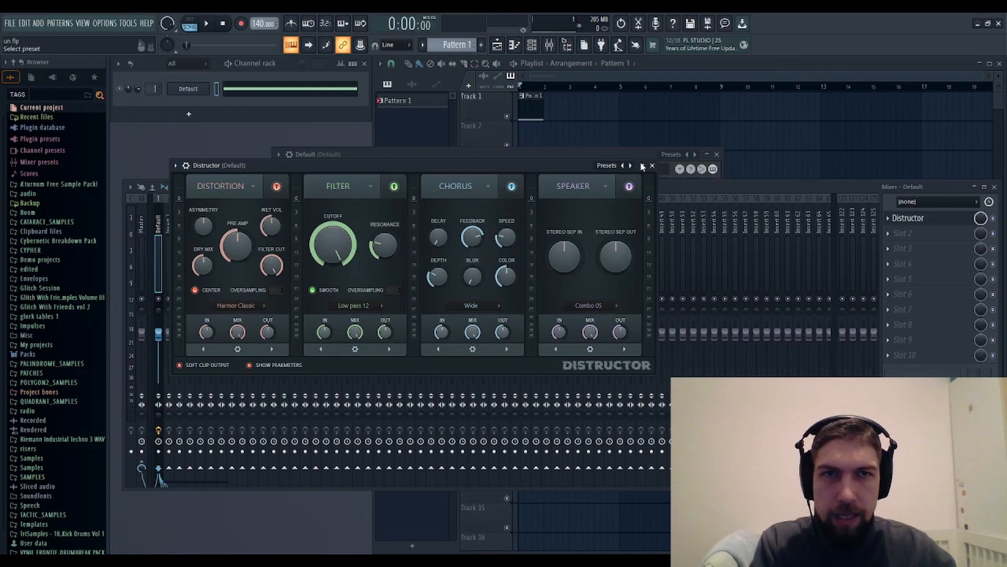
# Switch Distructor to the Empty preset, add a distortion module set to Blood overdrive, and audition it on C4
pyautogui.click(648, 42)
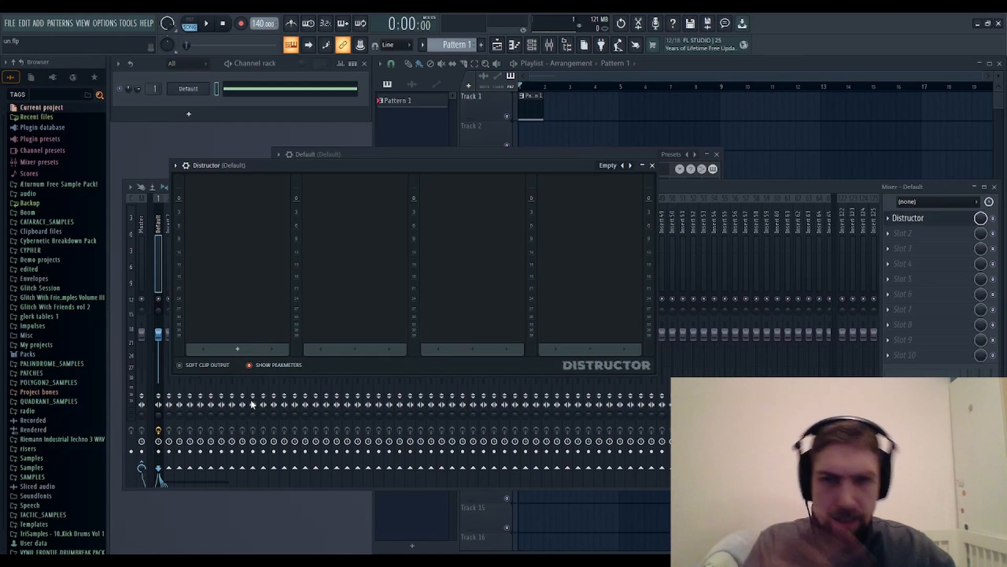
pyautogui.click(252, 374)
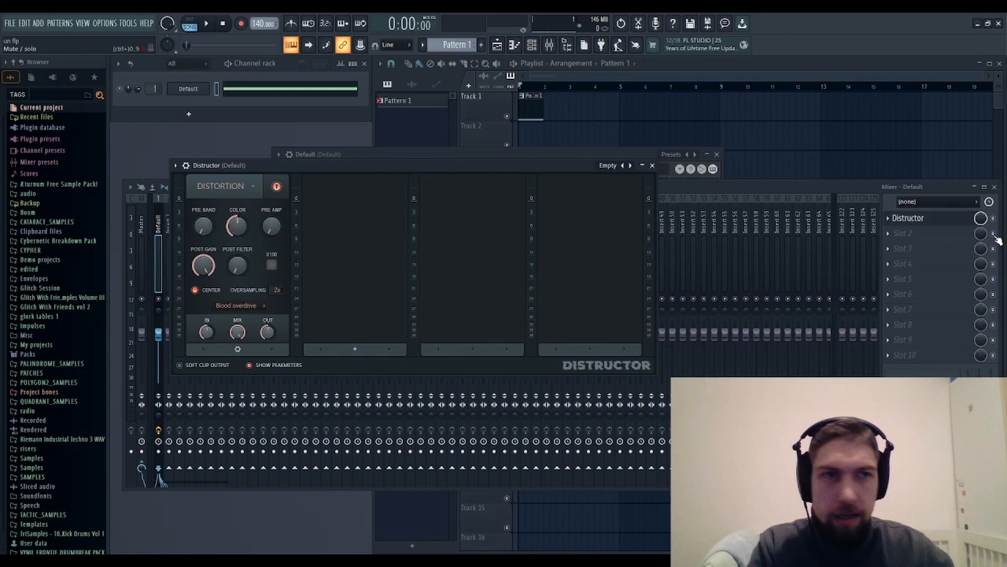
pyautogui.press('z')
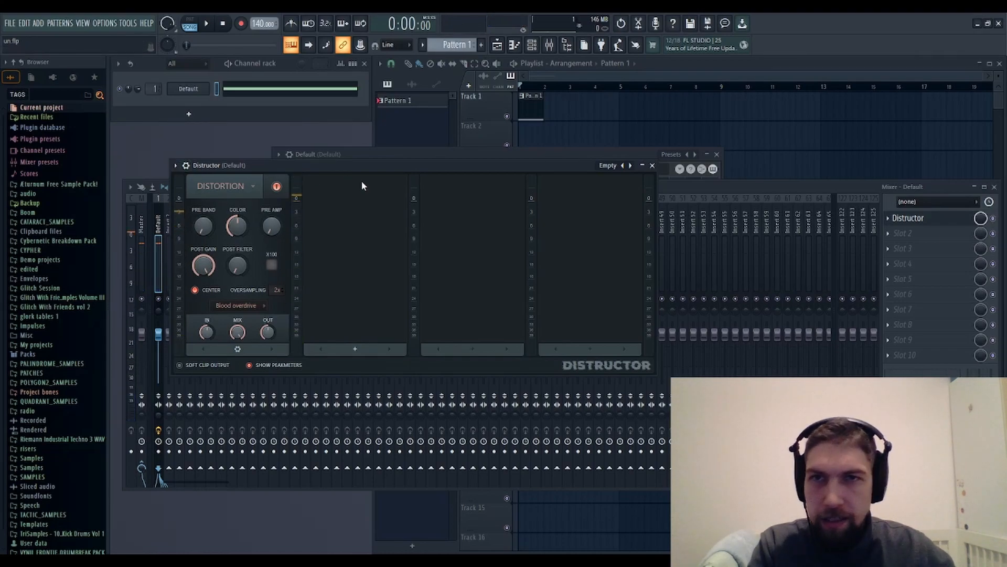
# Load Fruity Limiter in the mixer track's second effect slot and move its window clear for monitoring the sound
pyautogui.click(929, 239)
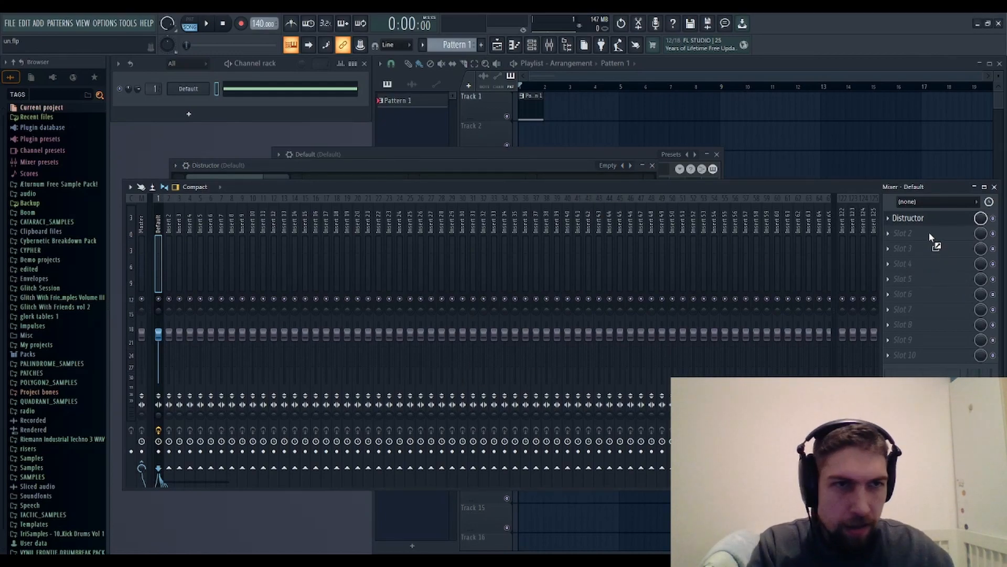
pyautogui.moveTo(929, 231); pyautogui.dragTo(929, 233)
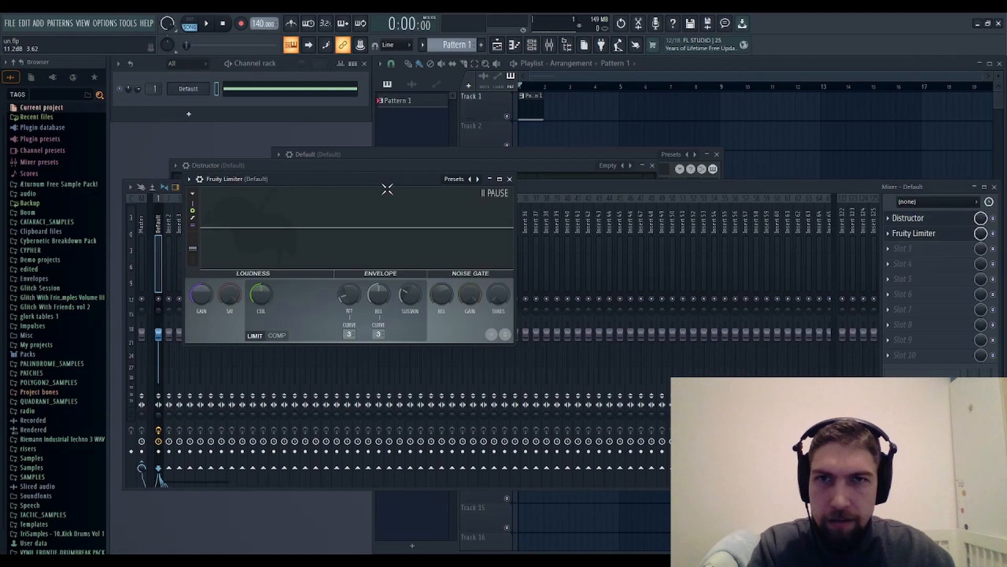
pyautogui.moveTo(386, 181); pyautogui.dragTo(423, 206)
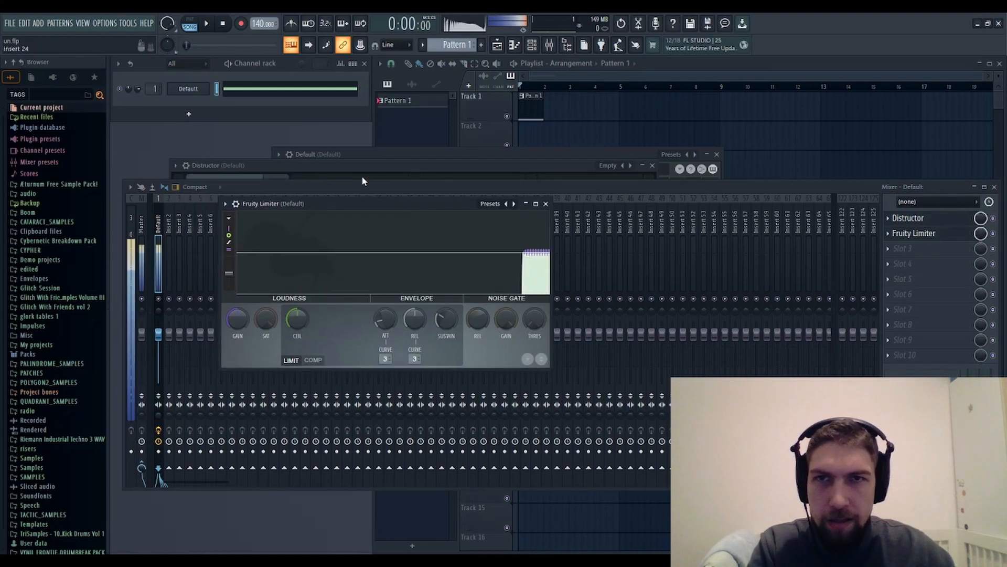
# Toggle Distructor's bypass while playing C4 to compare the clean and distorted sound
pyautogui.click(994, 219)
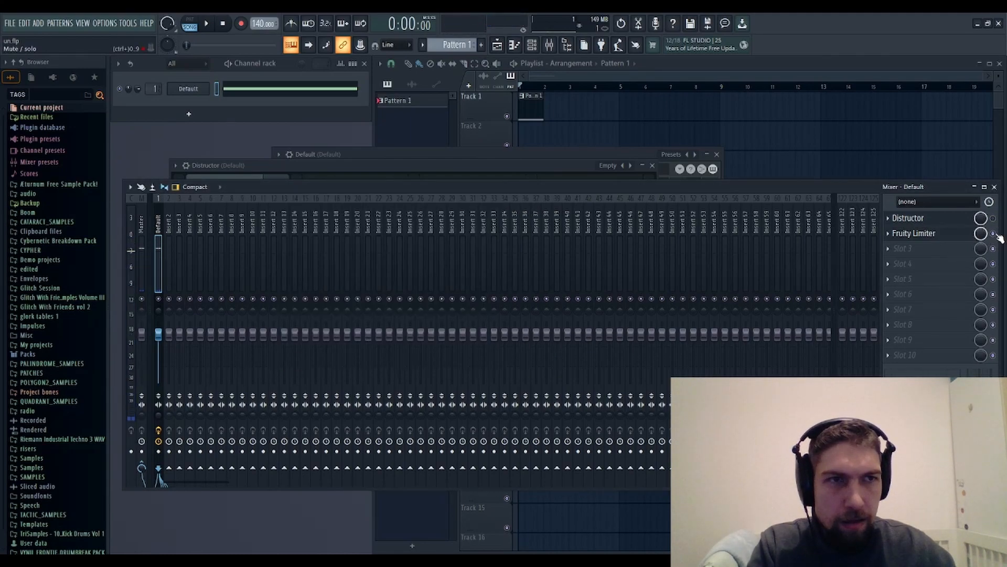
pyautogui.press('z')
pyautogui.press('z')
pyautogui.press('z')
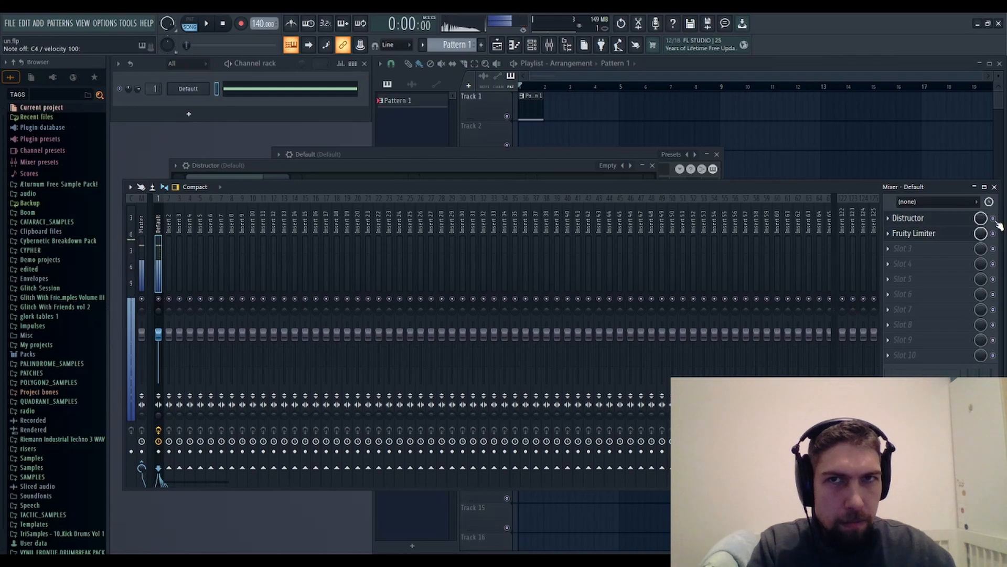
# Raise Fruity Limiter's gain and compare C4 with Distructor bypassed and active
pyautogui.click(956, 235)
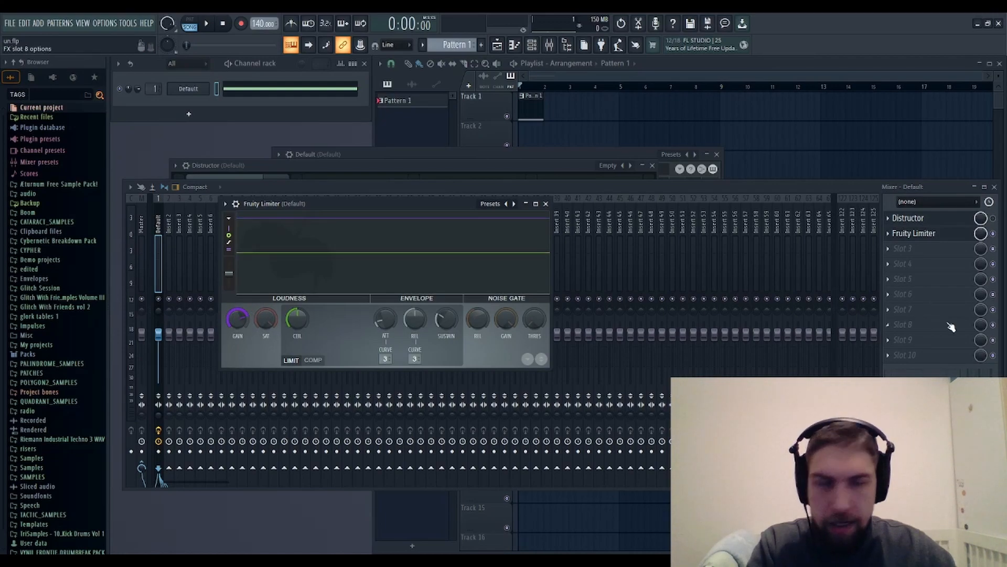
pyautogui.press('z')
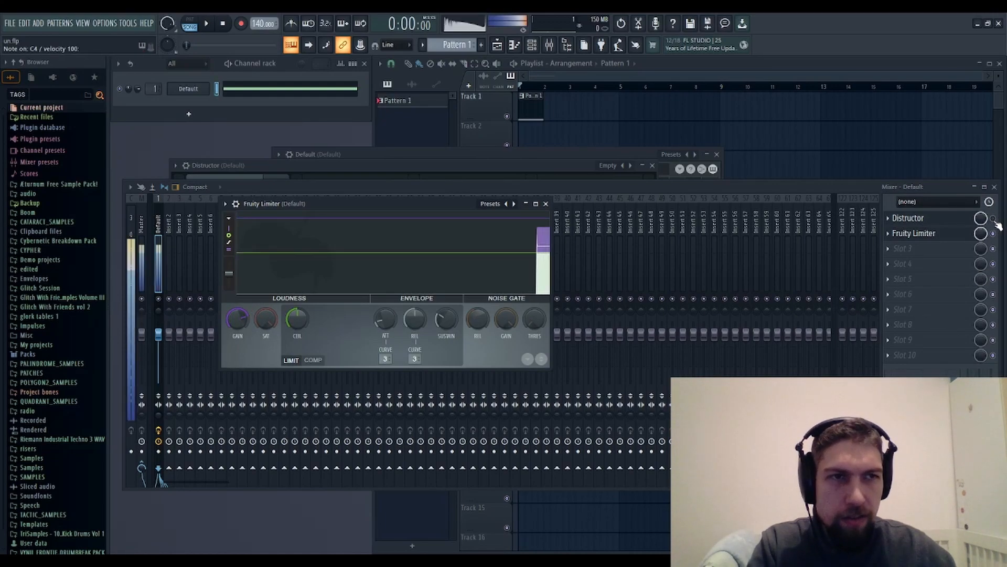
pyautogui.click(995, 220)
pyautogui.press('z')
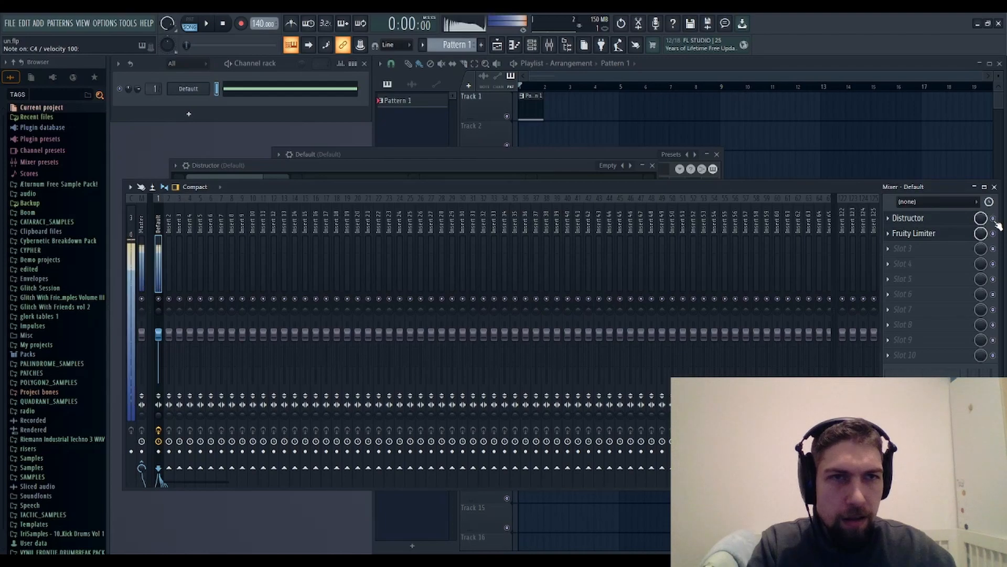
pyautogui.click(995, 220)
pyautogui.press('z')
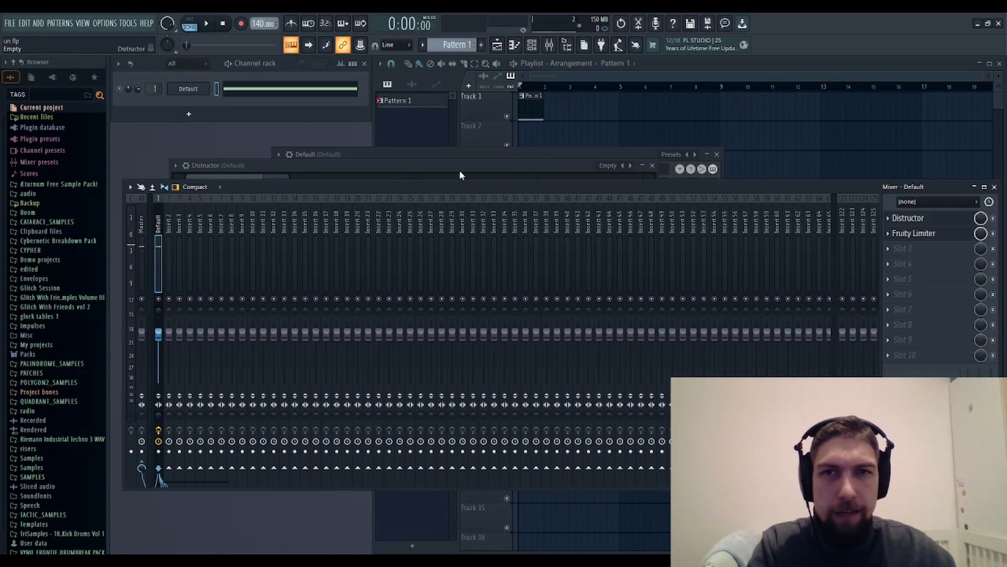
# Raise the pre amp of Distructor's Blood overdrive module after trying its post filter, and audition it on C4
pyautogui.moveTo(459, 169); pyautogui.dragTo(467, 204)
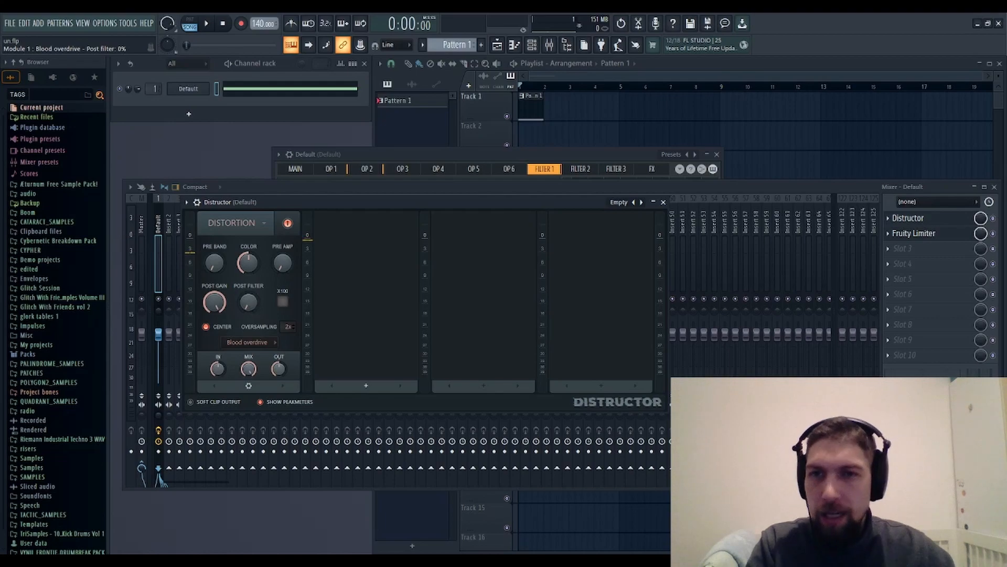
pyautogui.moveTo(250, 302); pyautogui.dragTo(250, 321)
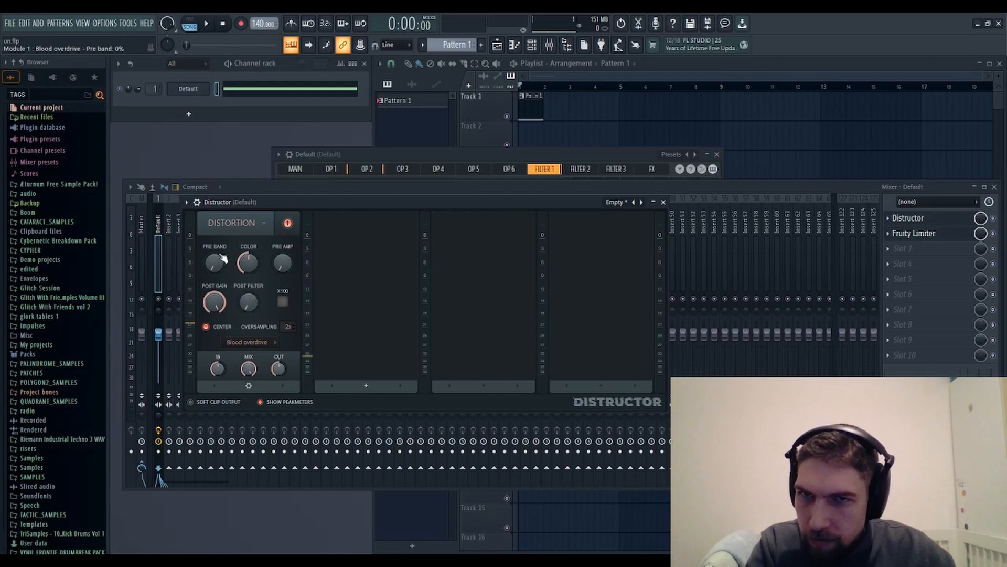
pyautogui.moveTo(284, 268); pyautogui.dragTo(283, 249)
pyautogui.press('z')
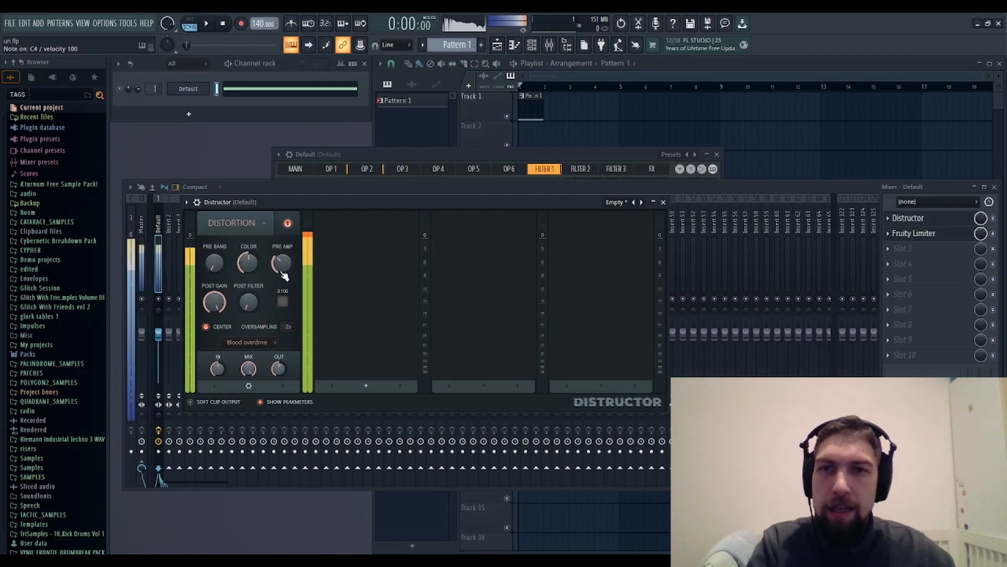
# Compare the raised pre amp distortion with the clean sound by toggling Distructor while playing C4
pyautogui.click(994, 219)
pyautogui.press('z')
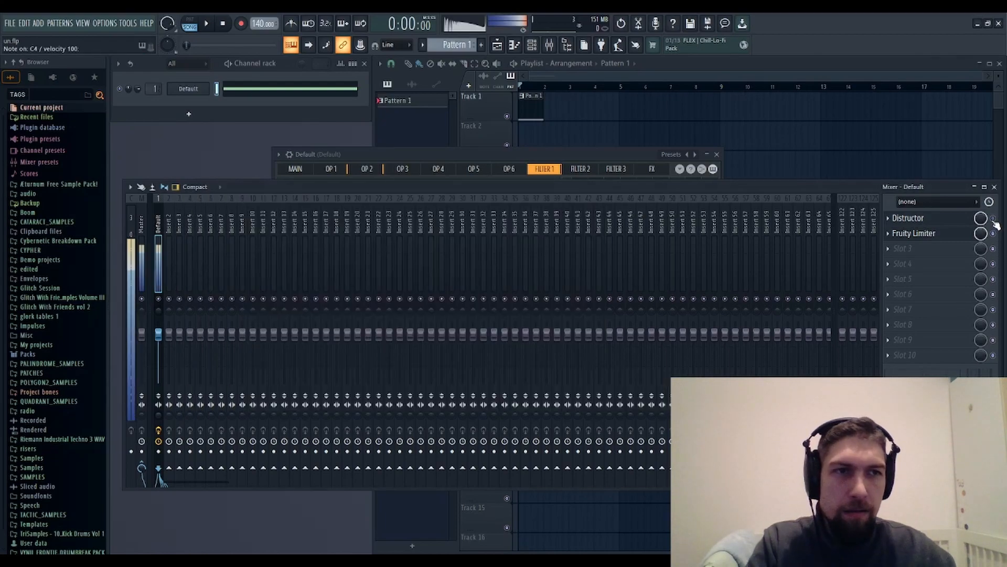
pyautogui.press('z')
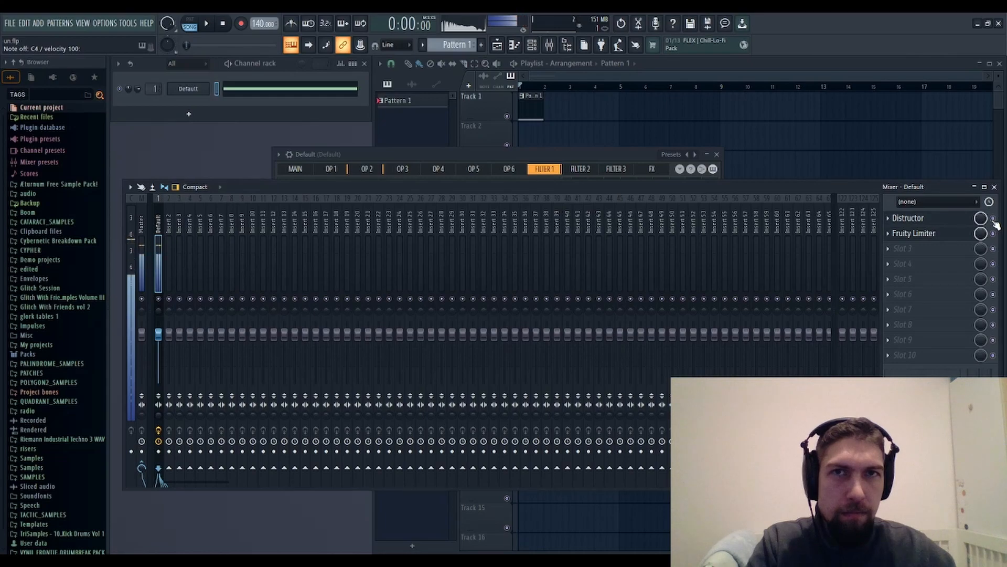
pyautogui.press('z')
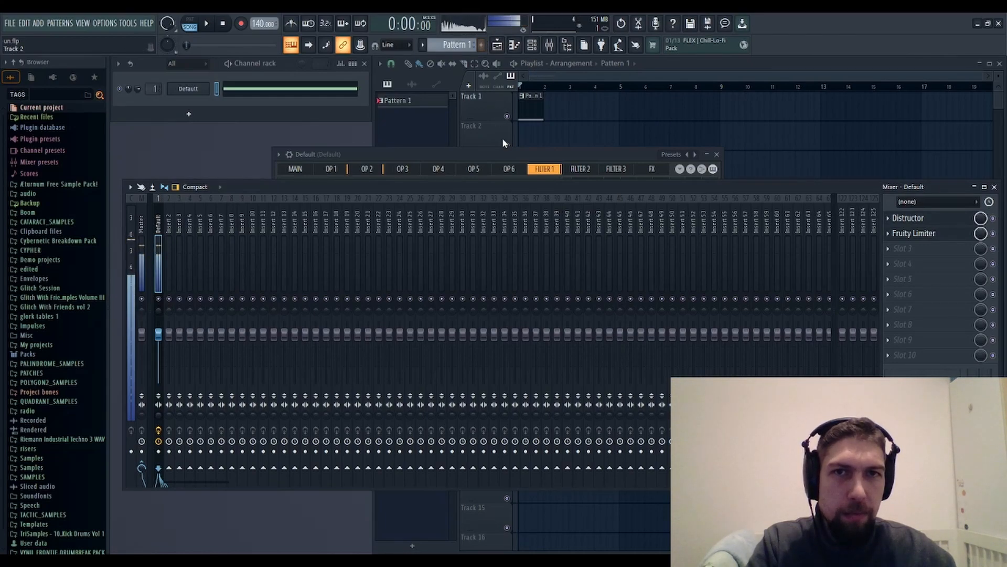
# Toggle Distructor's bypass and sweep Sytrus Filter 1's cutoff while playing C4 to compare the clean and distorted sound
pyautogui.click(496, 153)
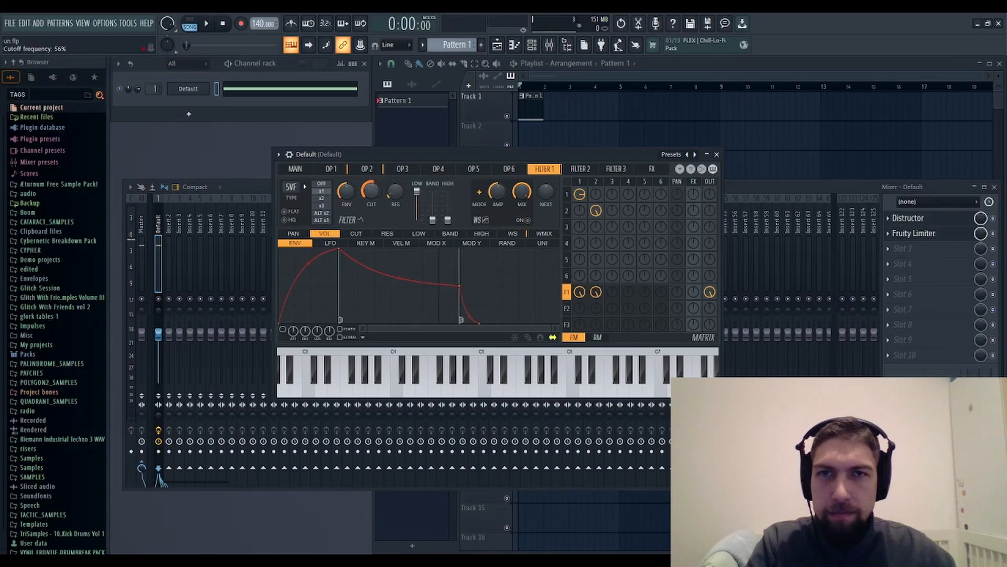
pyautogui.click(993, 219)
pyautogui.click(378, 155)
pyautogui.press('z')
pyautogui.moveTo(371, 191); pyautogui.dragTo(370, 210)
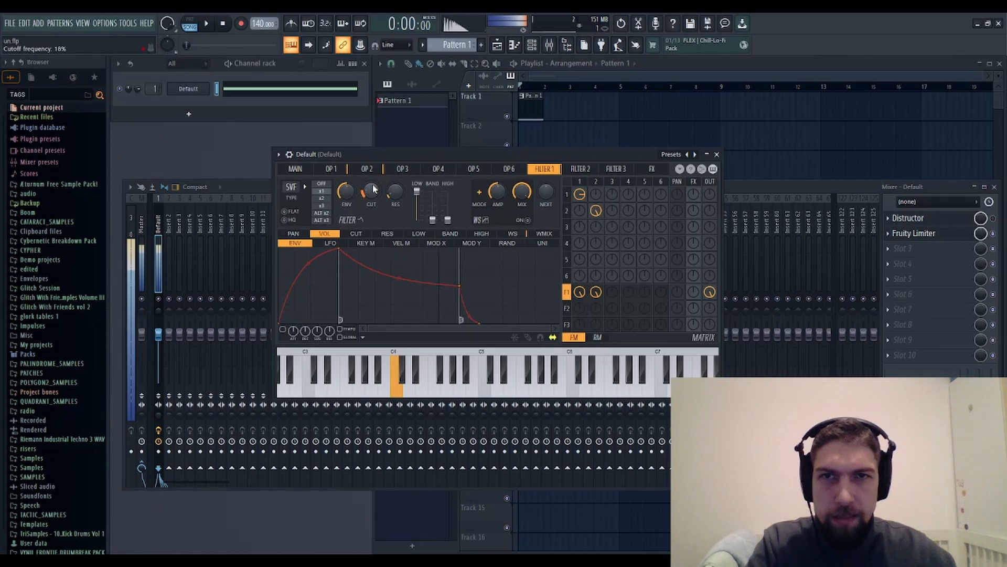
pyautogui.press('z')
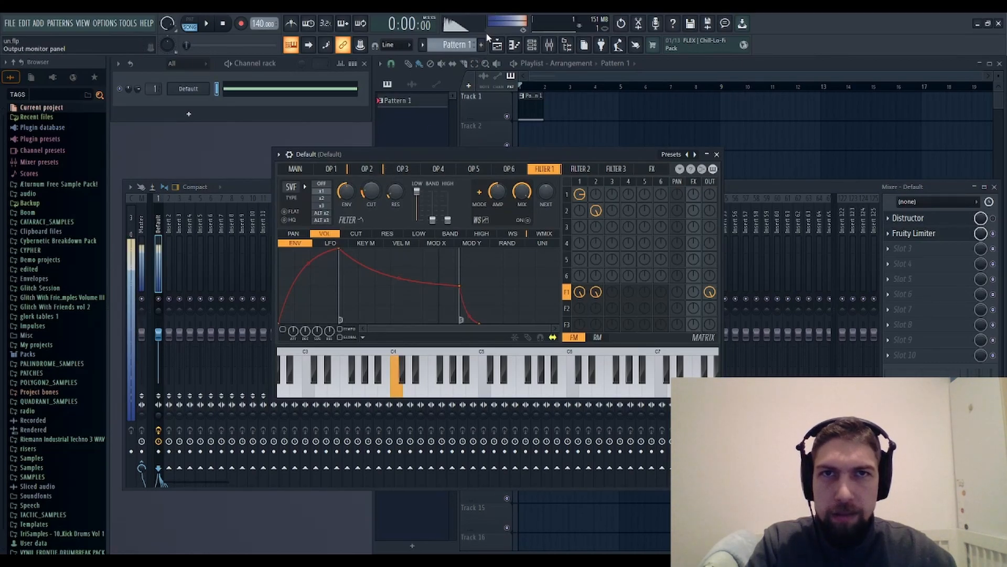
pyautogui.press('z')
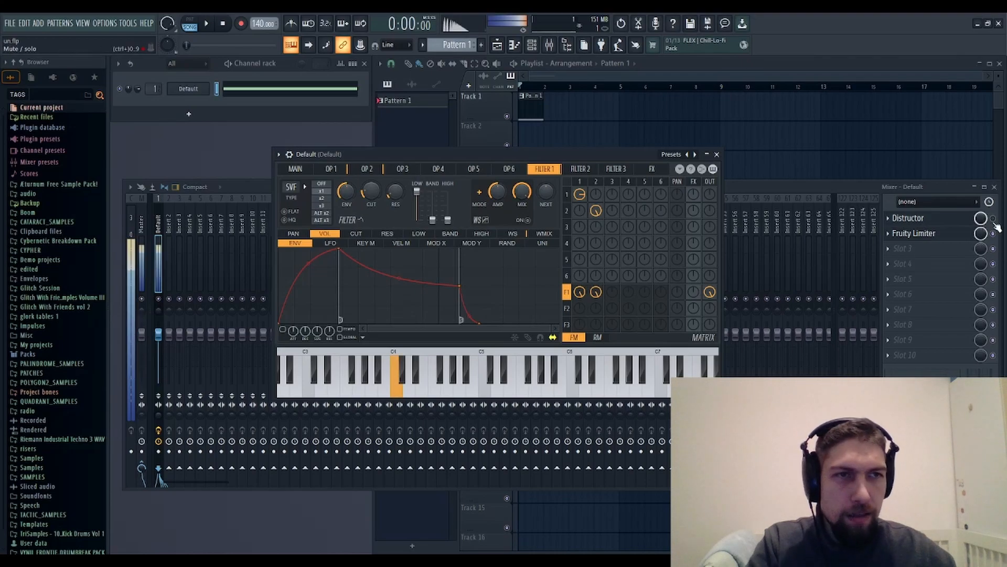
pyautogui.click(995, 225)
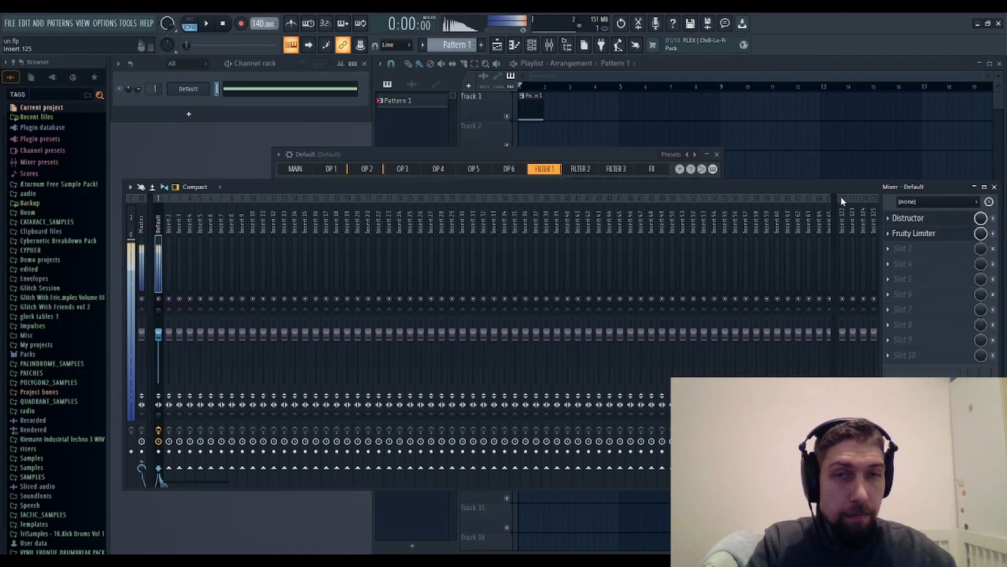
# In the Default channel's piano roll, shorten the C4 note to one step and start a sequence of one-step C4 and D#5 notes
pyautogui.click(193, 93)
pyautogui.click(192, 93)
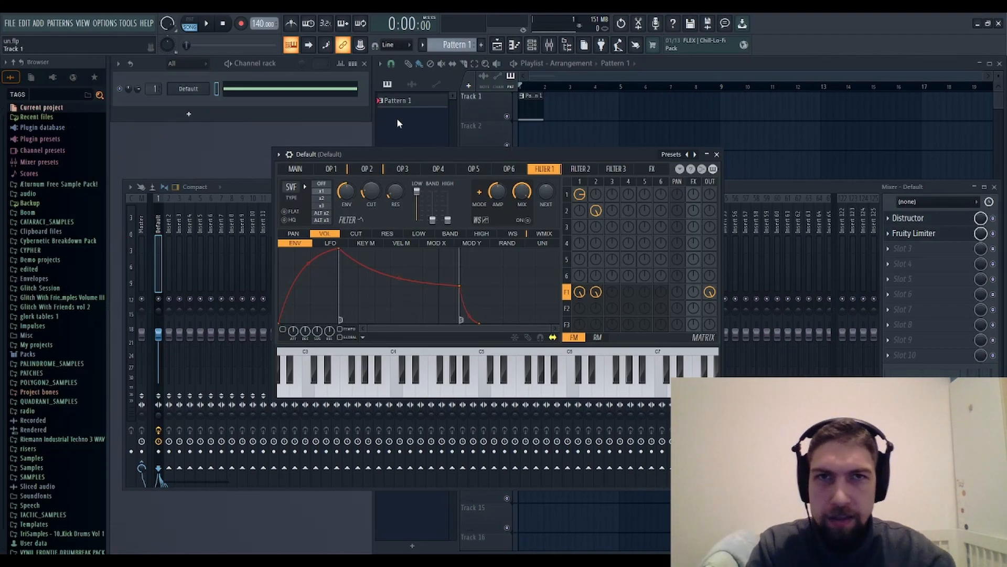
pyautogui.press('F7')
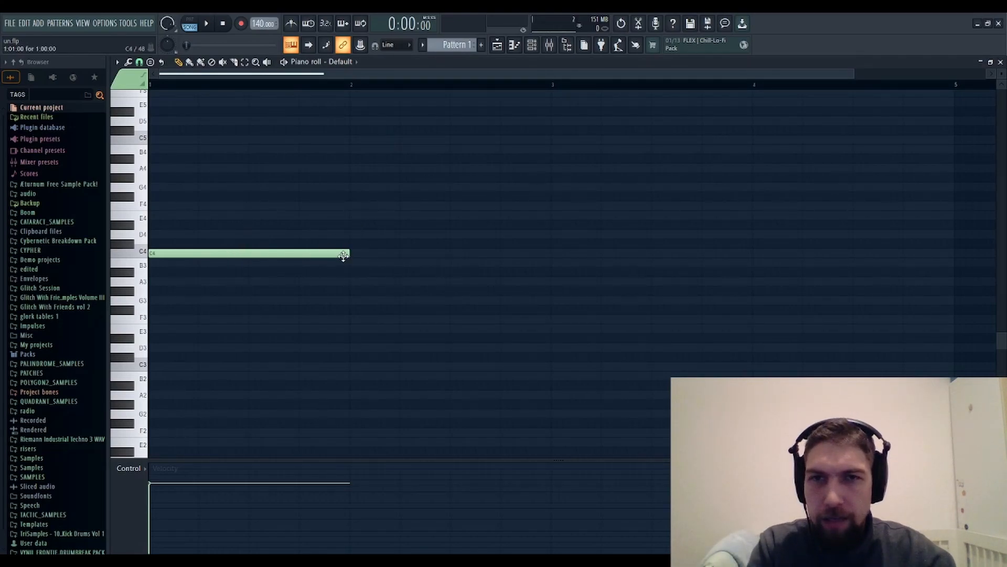
pyautogui.moveTo(347, 255); pyautogui.dragTo(160, 253)
pyautogui.click(176, 225)
pyautogui.click(165, 252)
pyautogui.moveTo(190, 223); pyautogui.dragTo(212, 113)
# Continue the sequence through step 9 with C4 on steps 4, 5, 7 and 8 and F5 on step 9
pyautogui.click(187, 251)
pyautogui.click(200, 253)
pyautogui.click(226, 255)
pyautogui.click(239, 254)
pyautogui.scroll(2, 248, 158)
pyautogui.click(250, 152)
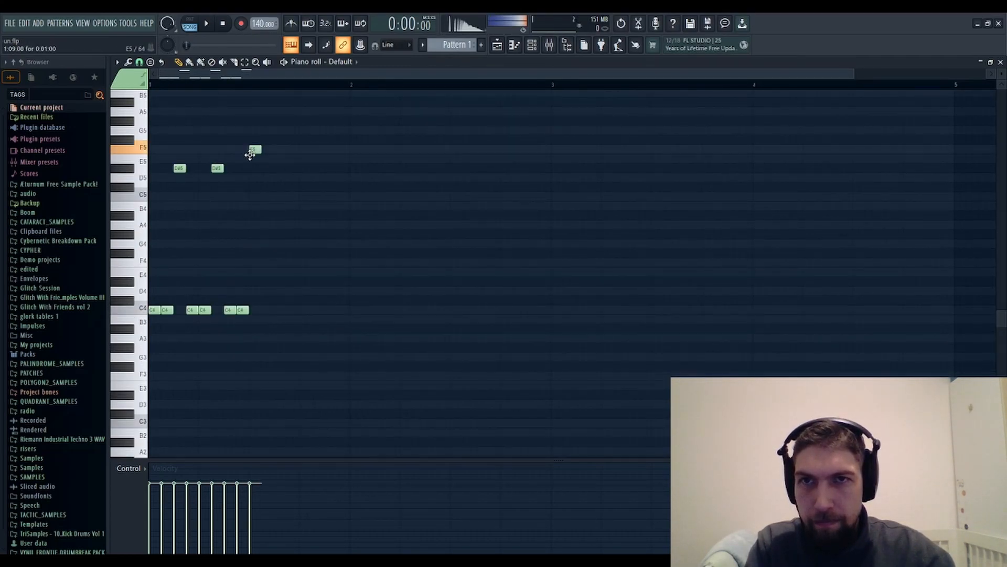
# Complete the bar with one-step C4 notes on steps 10, 11 and 13 to 16, and G5 on step 12
pyautogui.click(263, 310)
pyautogui.click(276, 309)
pyautogui.click(303, 310)
pyautogui.click(316, 309)
pyautogui.click(329, 310)
pyautogui.click(341, 310)
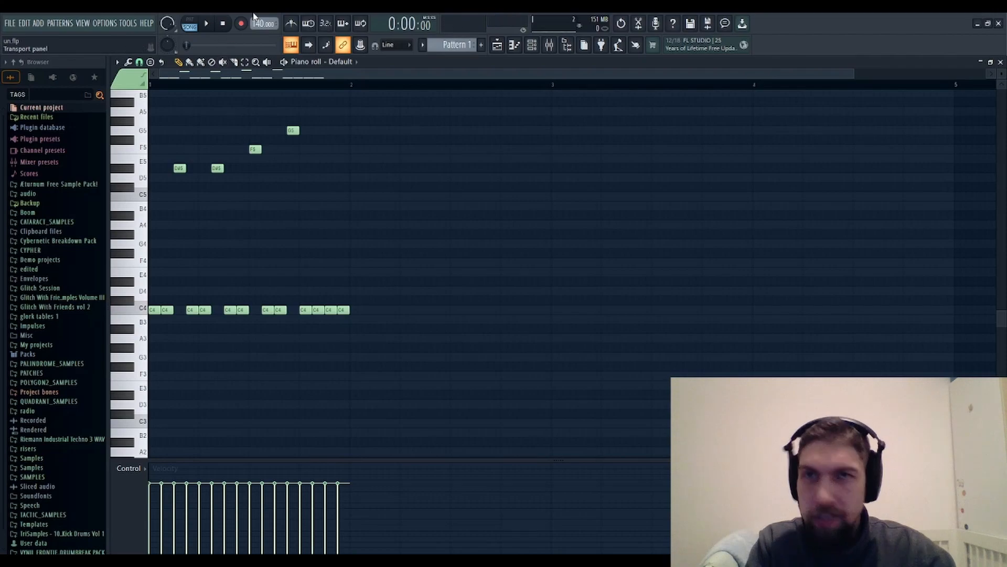
# Play the new pattern while sweeping Sytrus Filter 1's cutoff, and stop playback
pyautogui.click(204, 24)
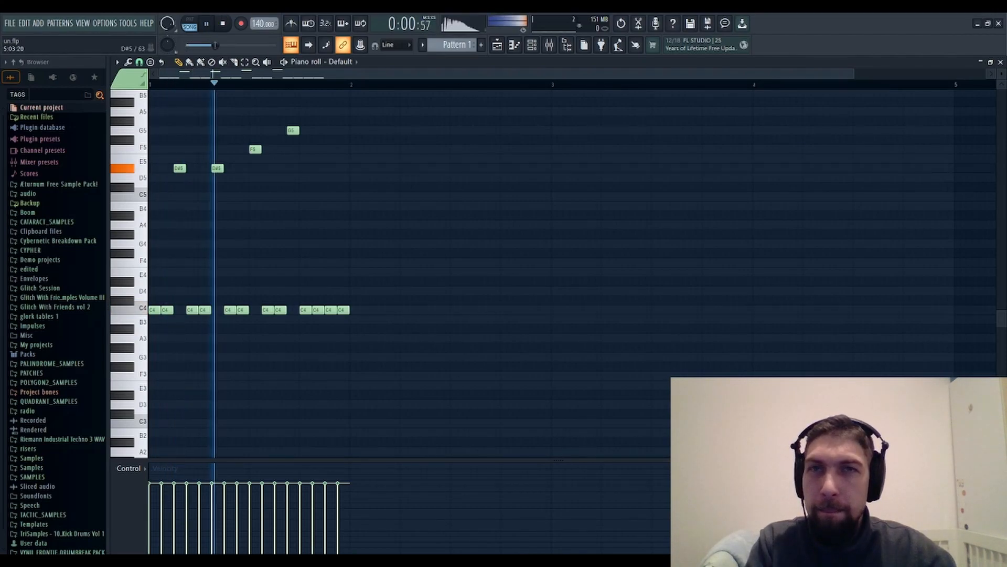
pyautogui.press('F7')
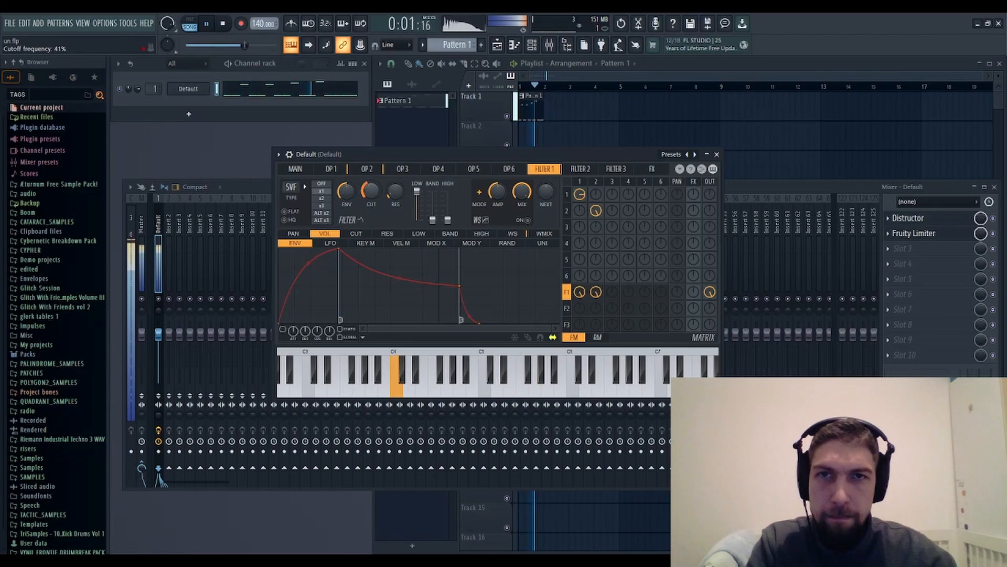
pyautogui.moveTo(371, 192)
pyautogui.mouseDown()
pyautogui.moveTo(371, 152)
pyautogui.moveTo(371, 202)
pyautogui.moveTo(371, 192)
pyautogui.mouseUp()
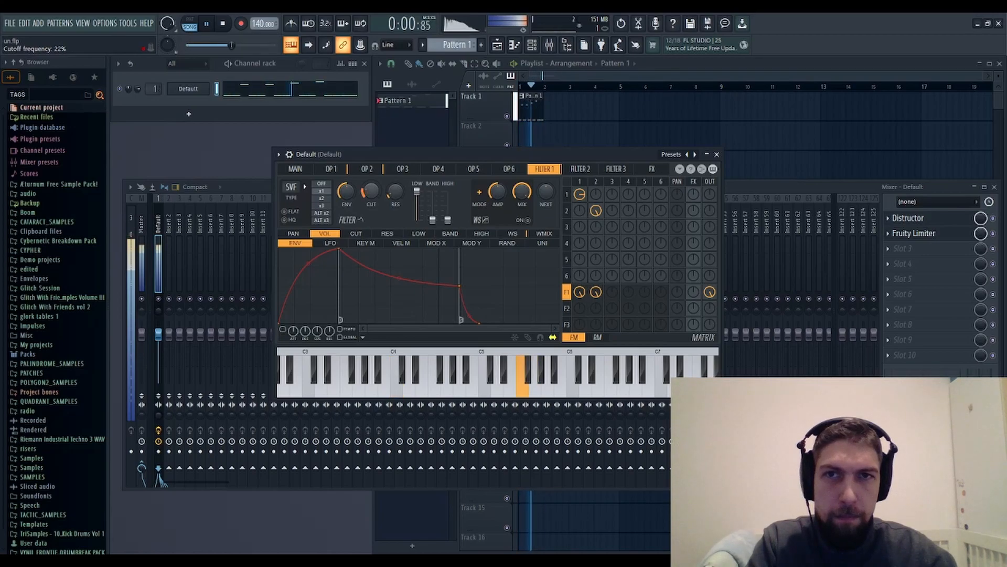
pyautogui.press('space')
# Toggle Distructor's bypass during an audition of the pattern while opening Filter 1's cutoff fully
pyautogui.click(993, 219)
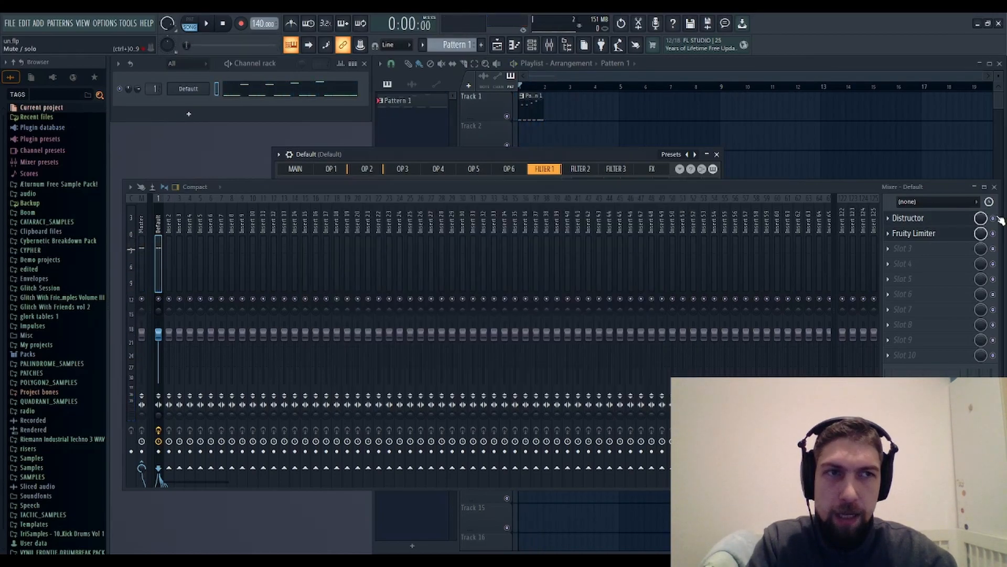
pyautogui.click(356, 153)
pyautogui.press('space')
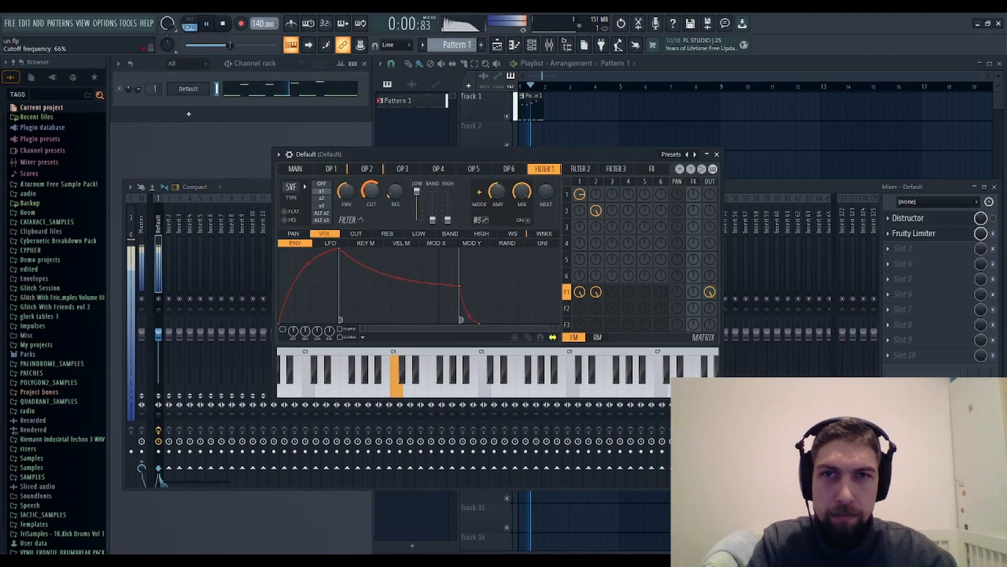
pyautogui.moveTo(370, 191)
pyautogui.mouseDown()
pyautogui.moveTo(371, 182)
pyautogui.moveTo(371, 221)
pyautogui.moveTo(370, 182)
pyautogui.mouseUp()
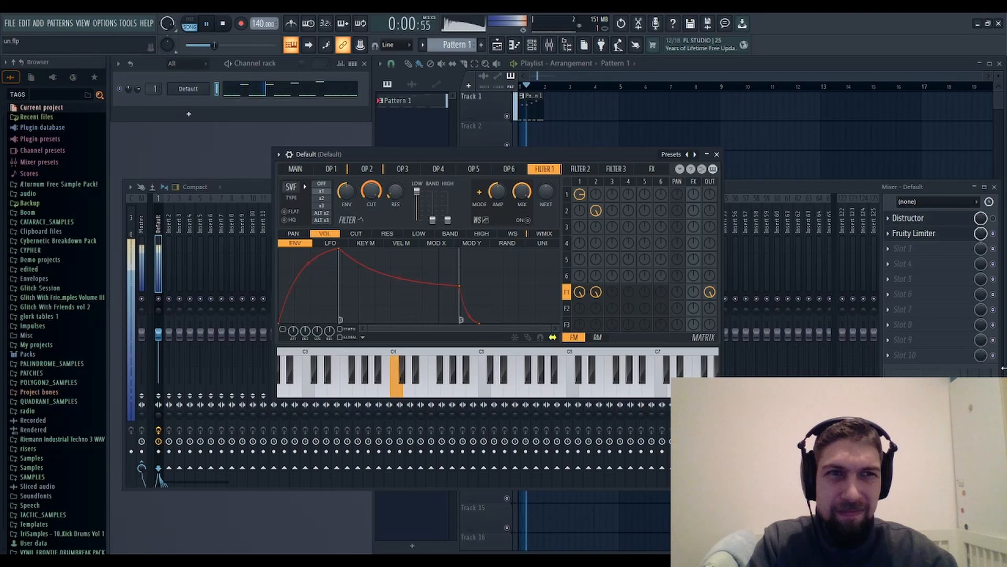
pyautogui.click(993, 218)
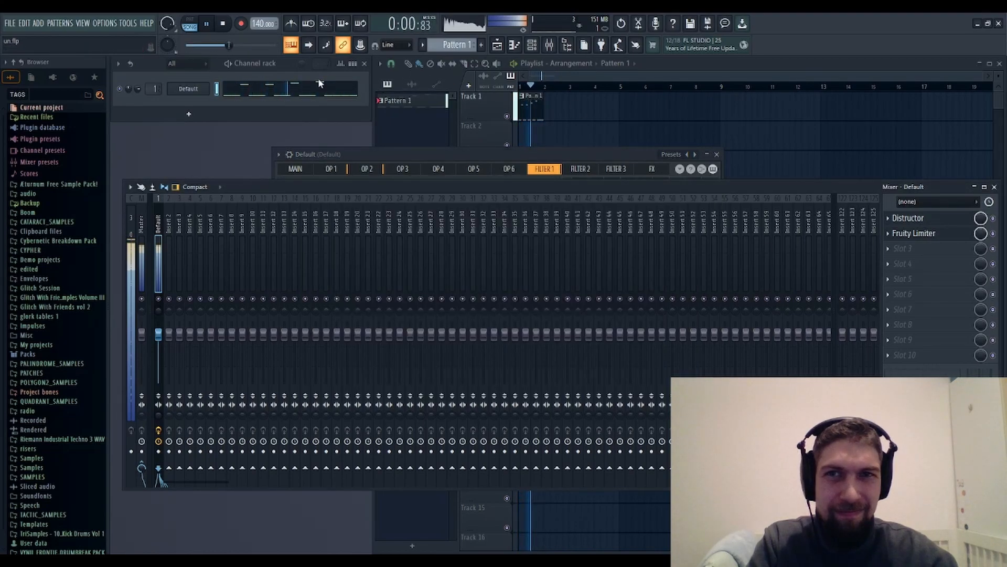
pyautogui.press('space')
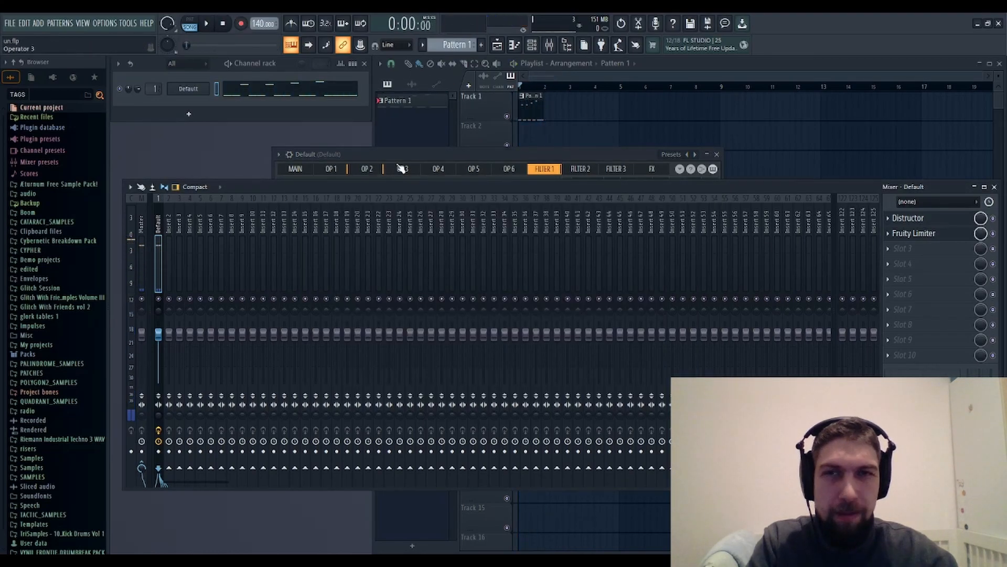
# Duplicate the D#5, F5 and G5 notes one octave higher in the piano roll
pyautogui.click(395, 150)
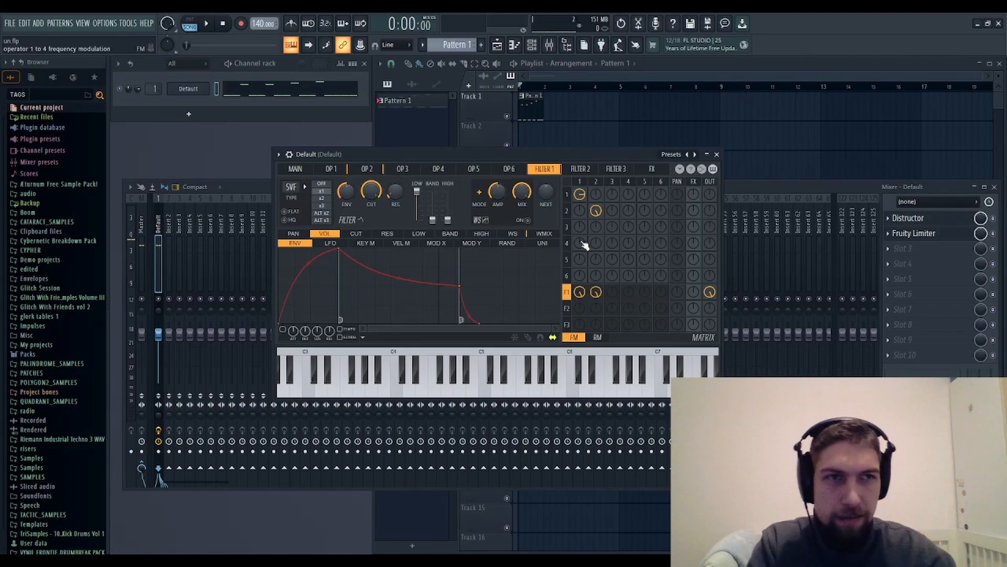
pyautogui.click(302, 93)
pyautogui.scroll(3, 302, 325)
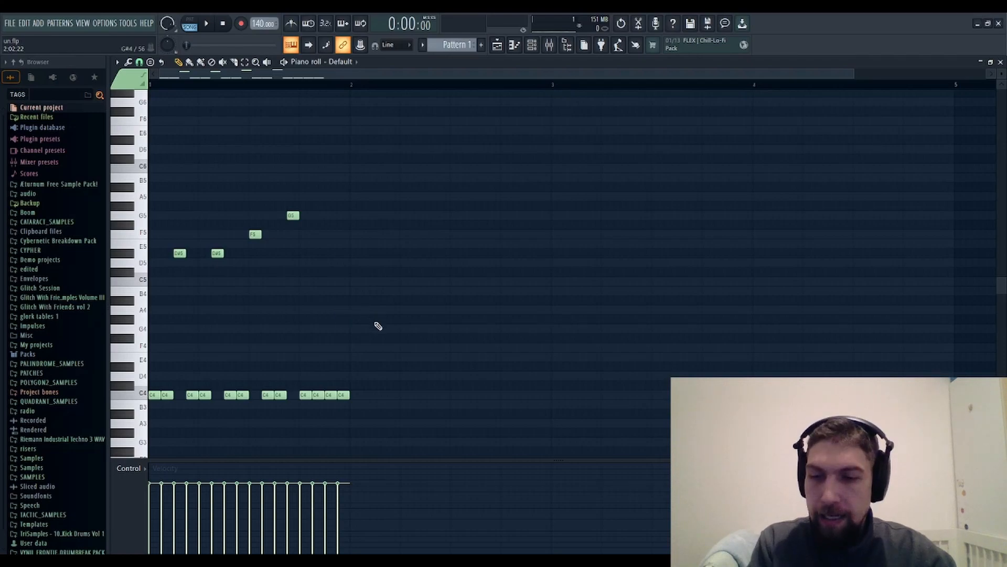
pyautogui.moveTo(392, 361); pyautogui.dragTo(133, 205)
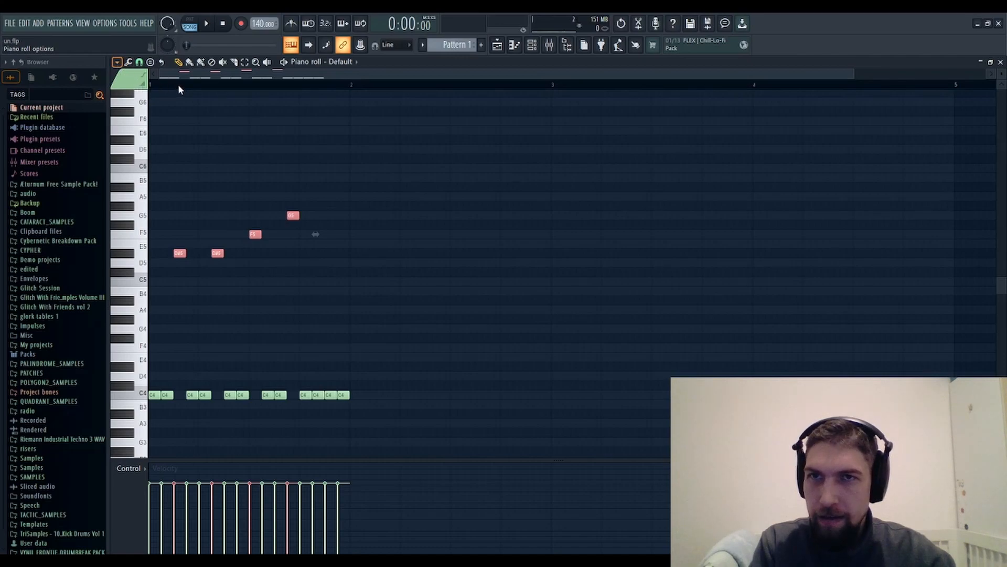
pyautogui.hotkey('ctrl', 'b')
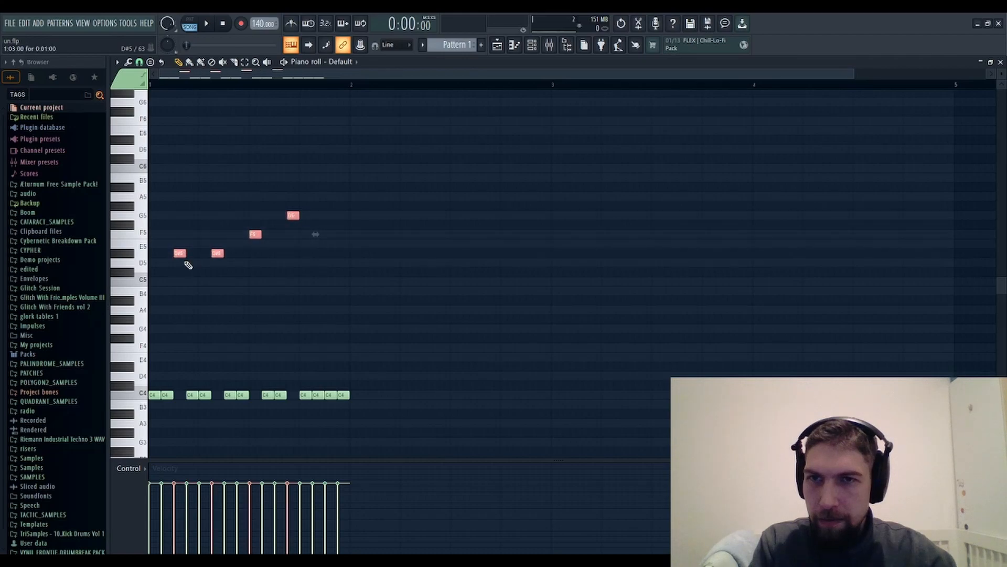
pyautogui.hotkey('ctrl', 'Up')
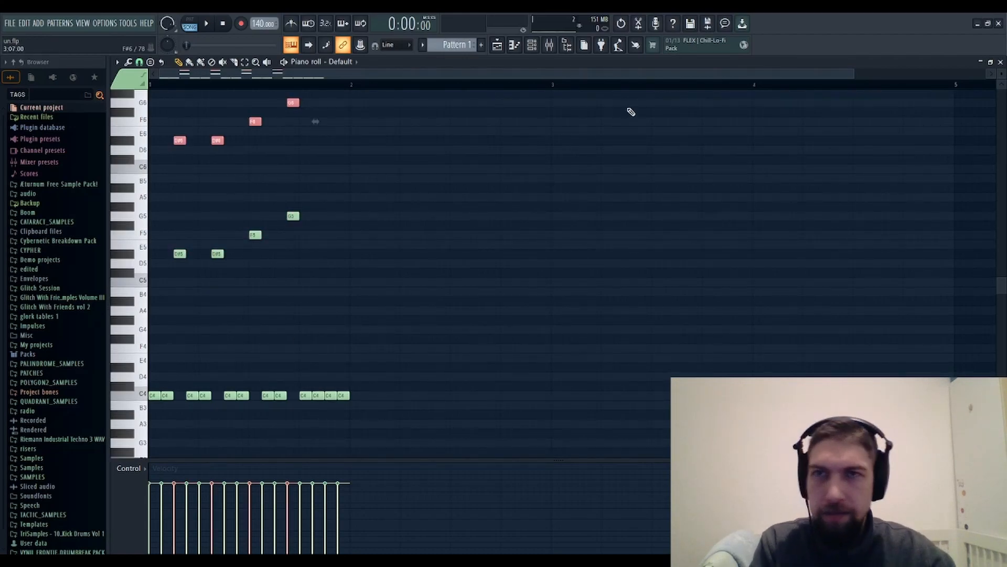
# Duplicate all the C4 notes one octave higher at C5, keeping their original timing
pyautogui.moveTo(400, 416); pyautogui.dragTo(142, 358)
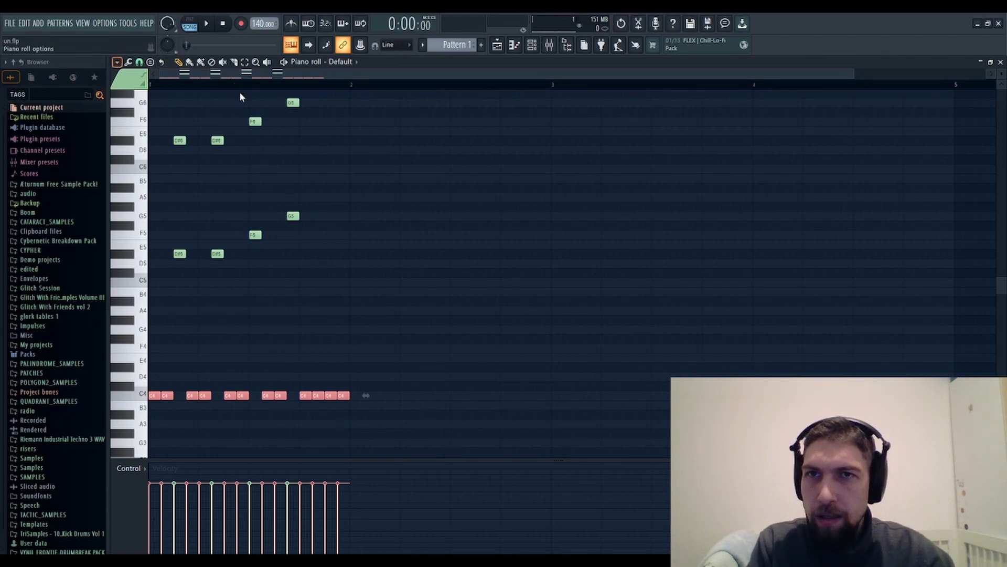
pyautogui.hotkey('ctrl', 'c')
pyautogui.hotkey('ctrl', 'v')
pyautogui.hotkey('shift', 'Right')
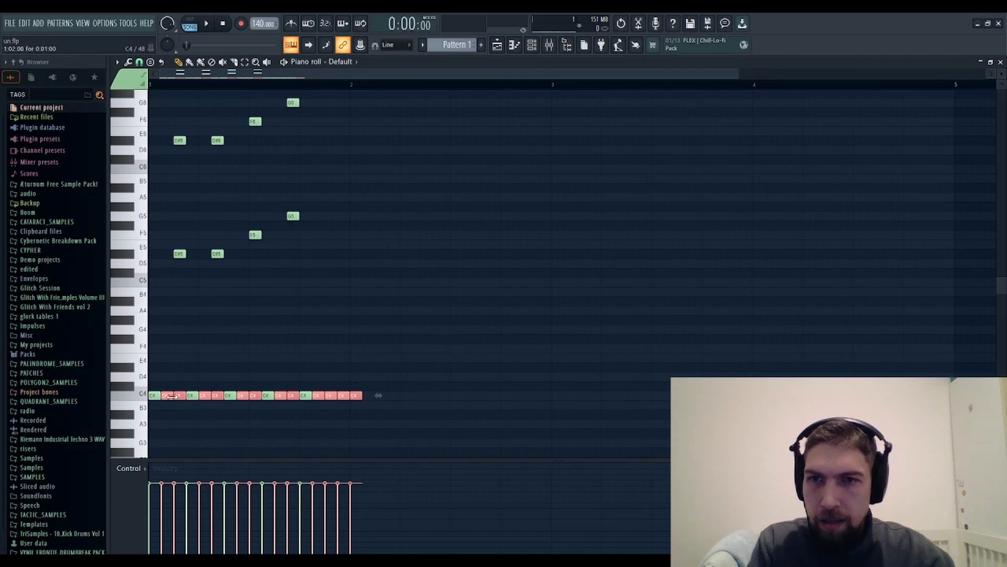
pyautogui.hotkey('ctrl', 'Up')
pyautogui.hotkey('shift', 'Left')
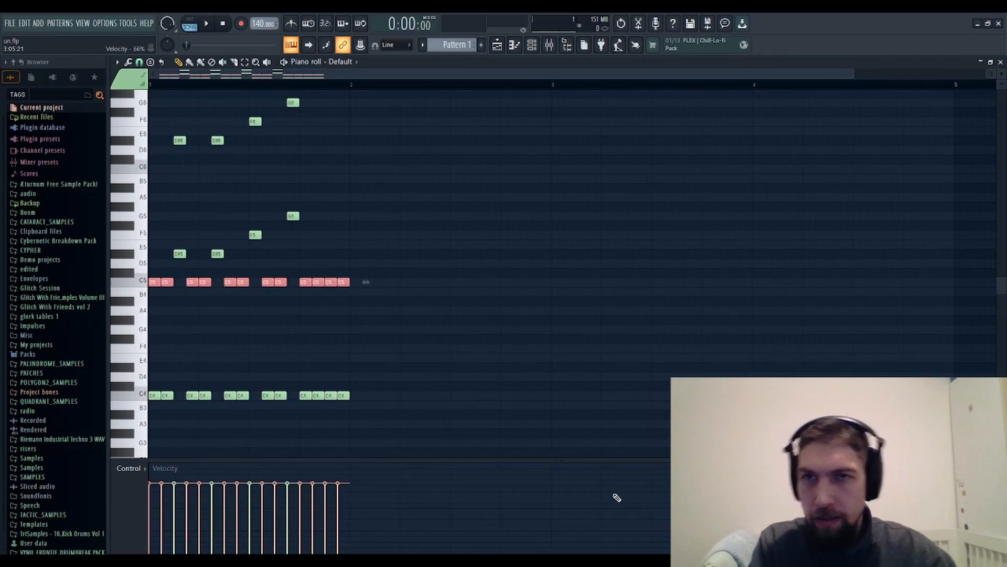
# Close the piano roll and play the layered pattern with Distructor bypassed and active to compare the sound
pyautogui.click(1000, 62)
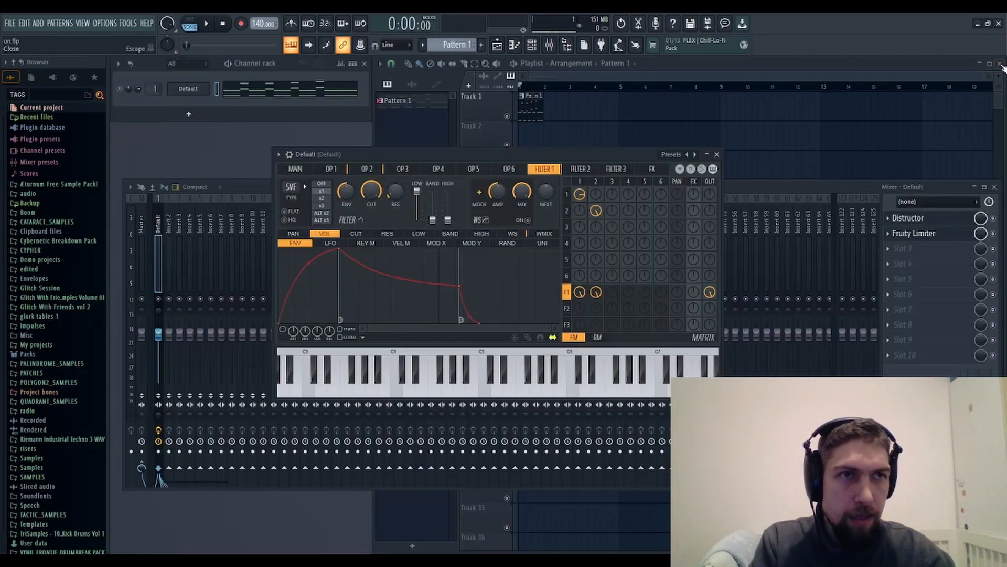
pyautogui.click(996, 226)
pyautogui.press('space')
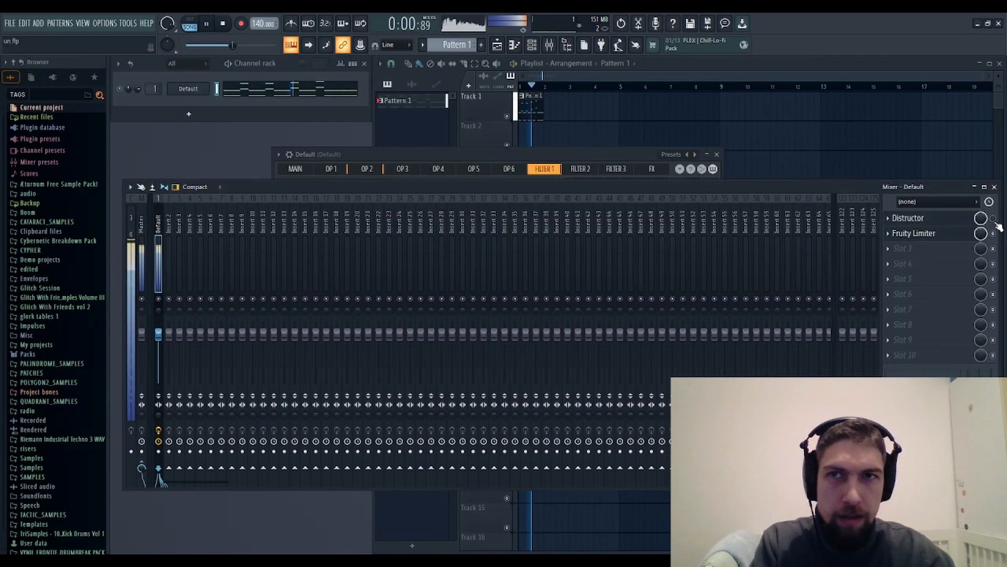
pyautogui.press('space')
pyautogui.press('space')
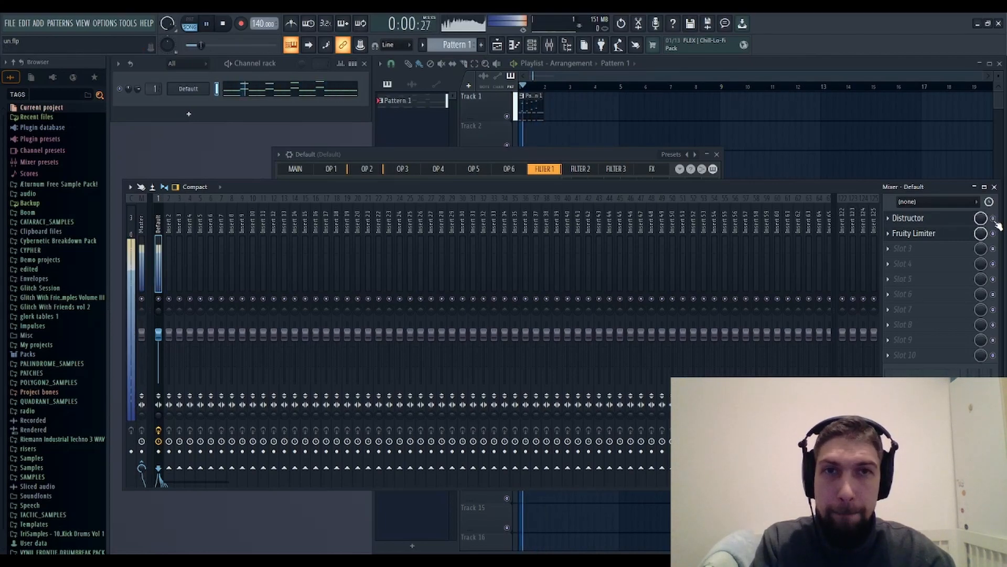
# Lower Sytrus Filter 1's cutoff to a middle setting while the pattern plays, and stop playback
pyautogui.click(518, 154)
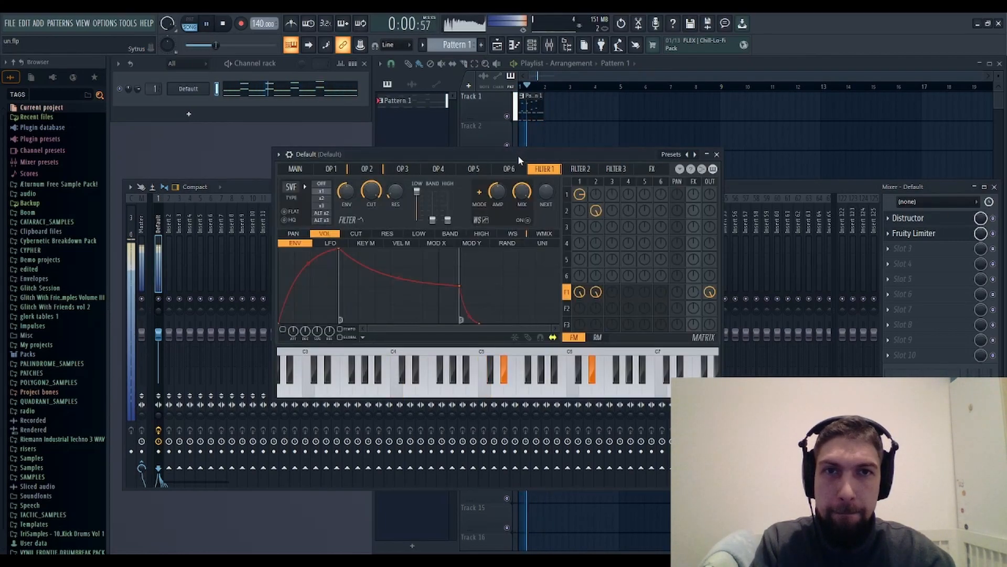
pyautogui.moveTo(371, 191); pyautogui.dragTo(371, 225)
pyautogui.press('space')
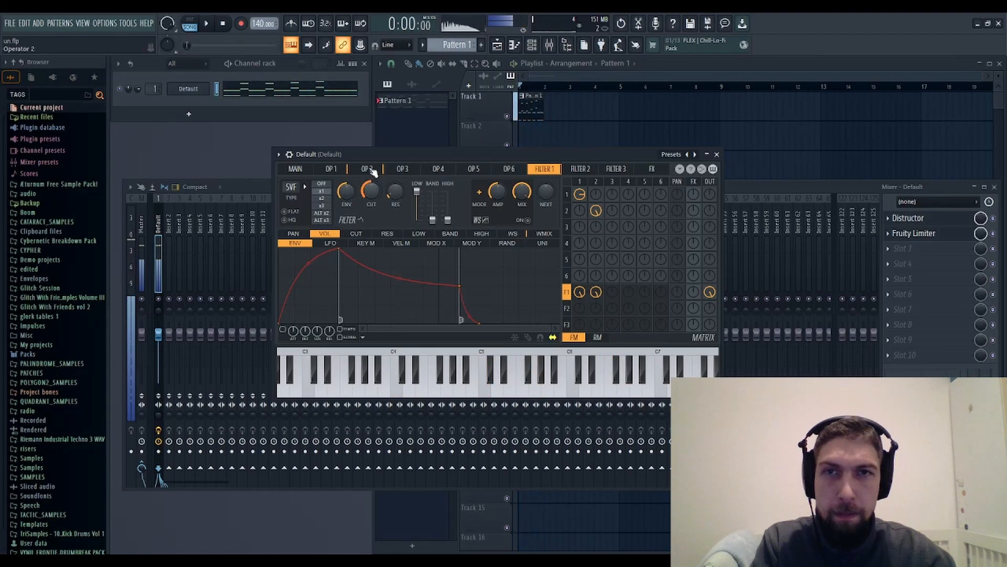
# Remove Distructor from the mixer track's effects and move Fruity Limiter down to slot 5
pyautogui.click(944, 219)
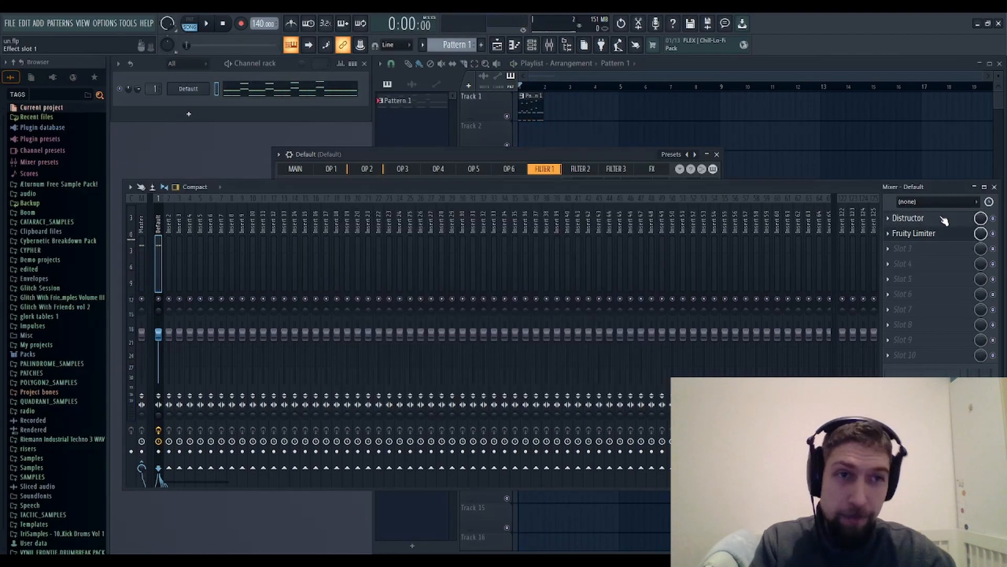
pyautogui.click(924, 224)
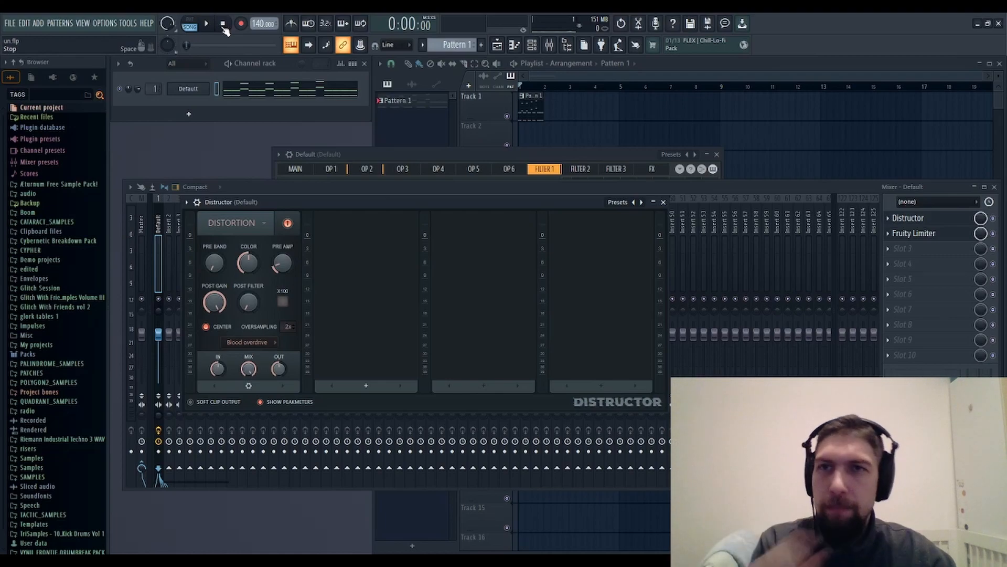
pyautogui.click(894, 219)
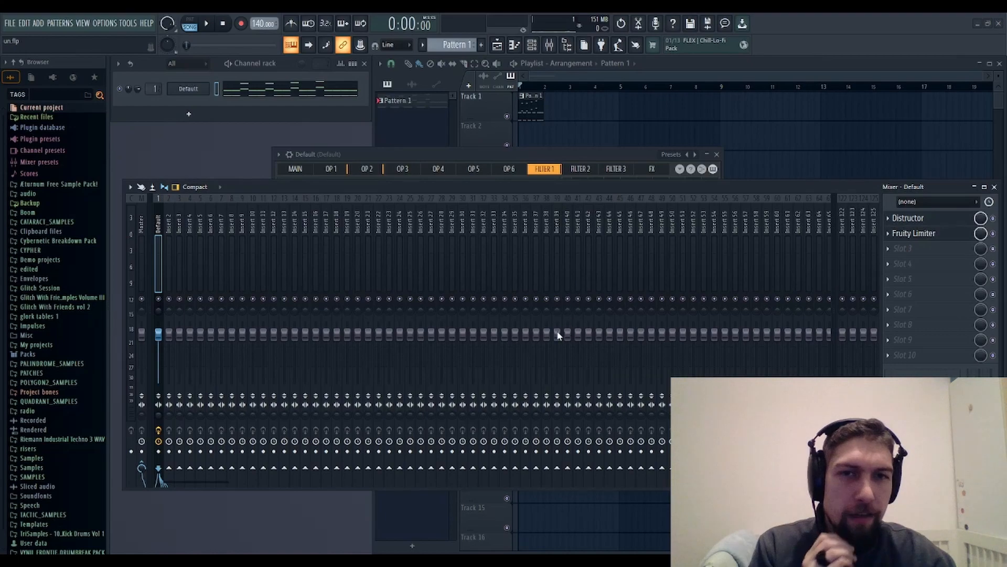
pyautogui.moveTo(548, 156); pyautogui.dragTo(540, 152)
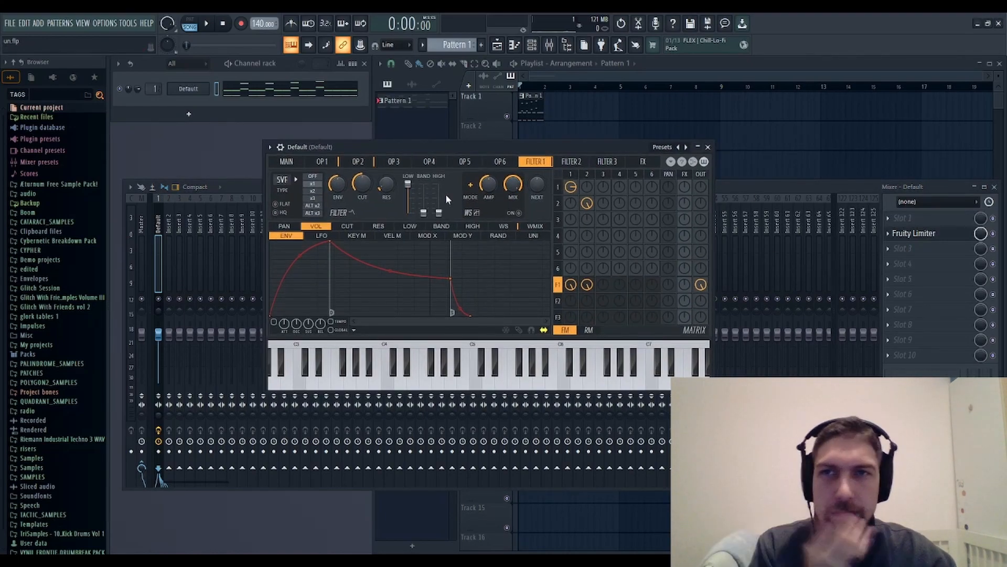
pyautogui.moveTo(923, 233); pyautogui.dragTo(939, 284)
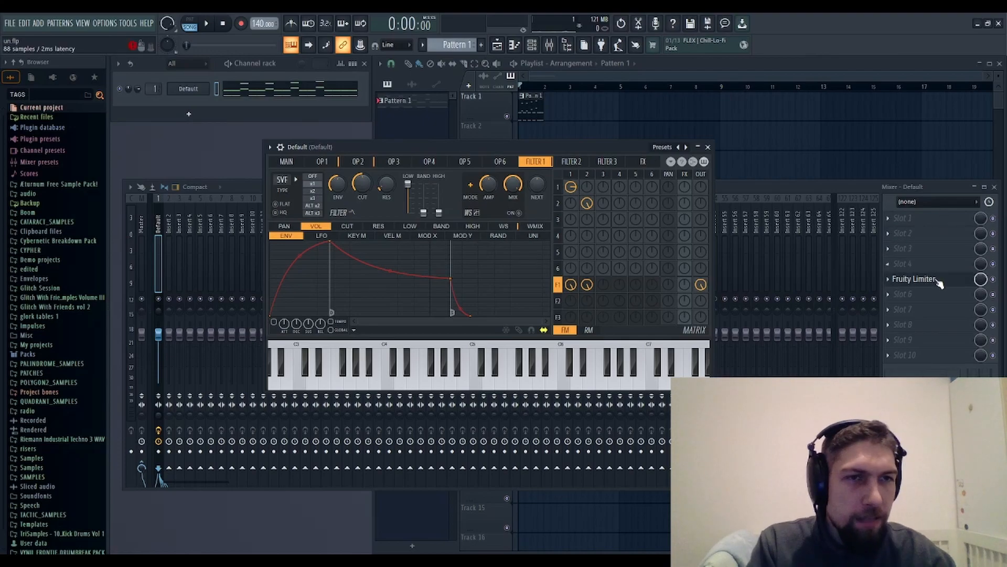
# Load GSatPlus into slot 2 of the mixer track and move Fruity Limiter down to slot 7
pyautogui.click(930, 220)
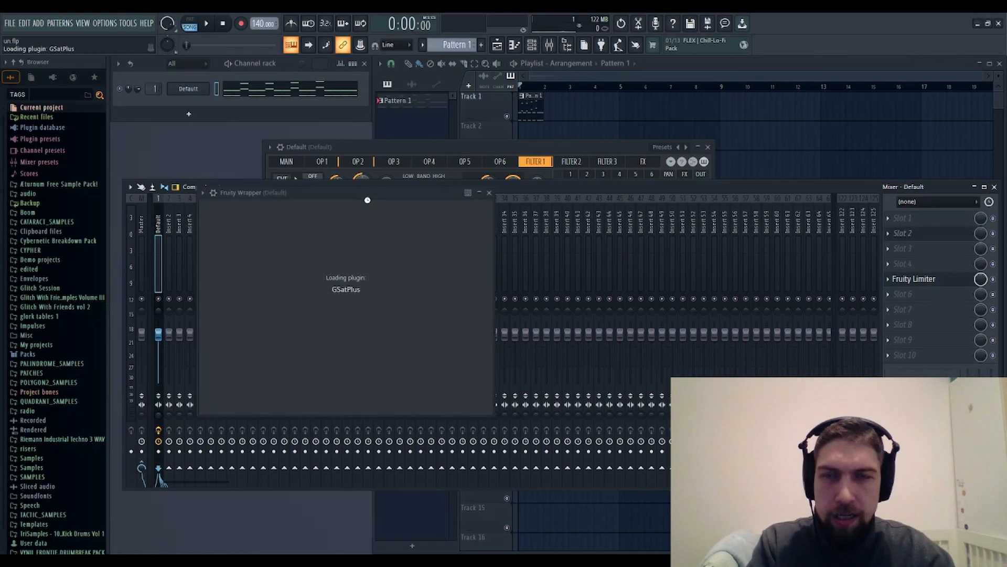
pyautogui.moveTo(346, 197); pyautogui.dragTo(607, 201)
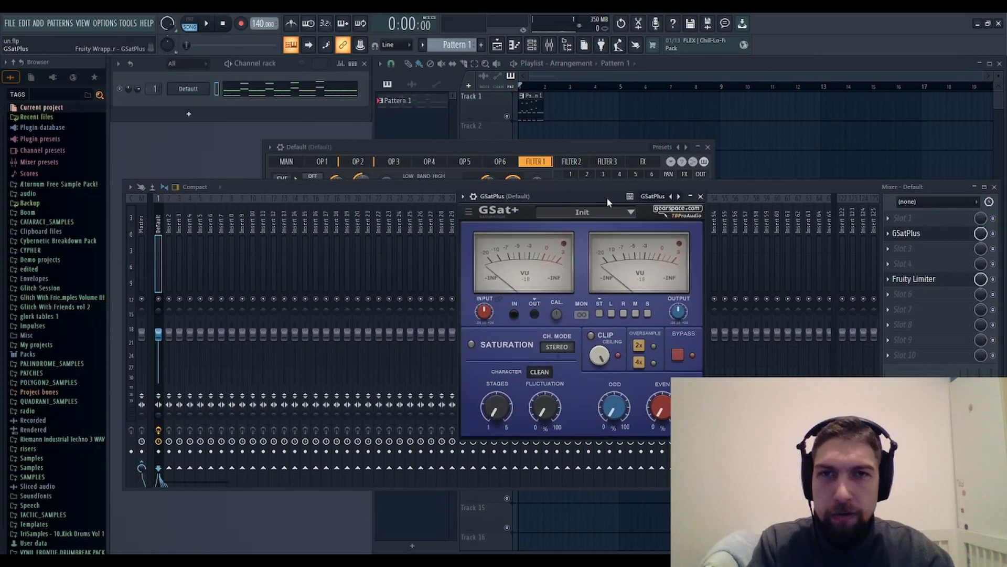
pyautogui.moveTo(513, 149); pyautogui.dragTo(429, 123)
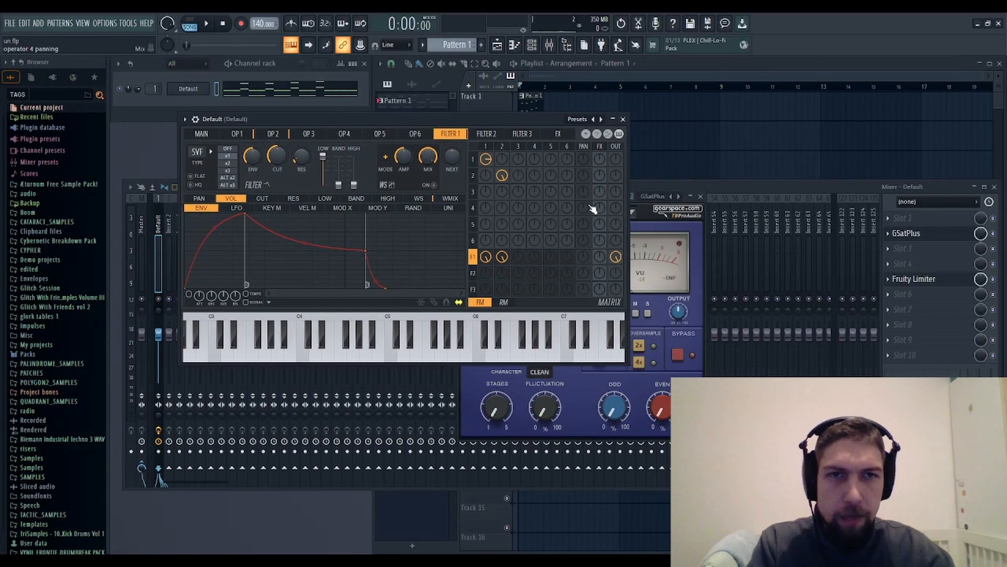
pyautogui.click(653, 227)
pyautogui.moveTo(910, 284); pyautogui.dragTo(911, 314)
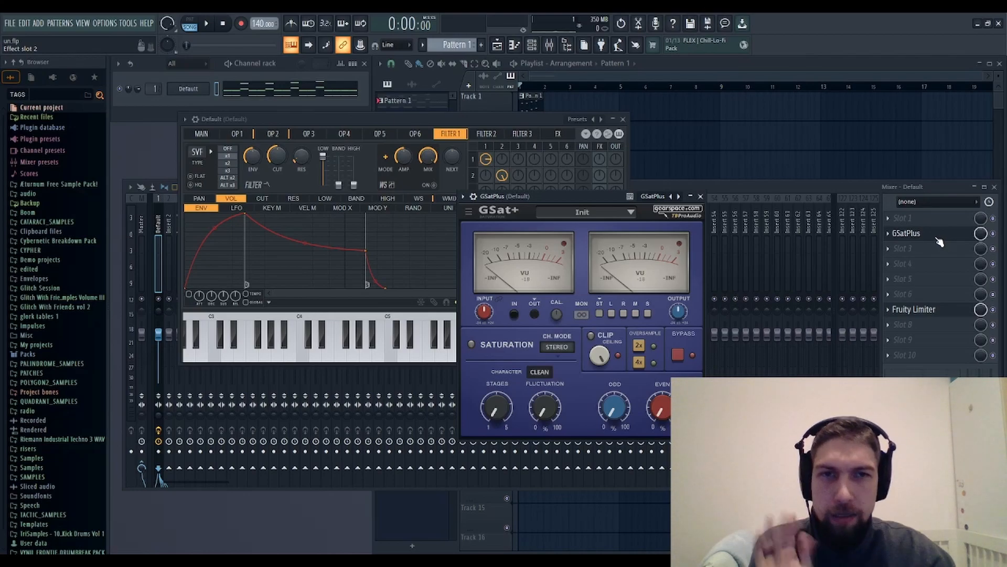
# Enable GSatPlus's saturation with 2x oversampling, set the odd harmonics to 30%, and close the plugin
pyautogui.moveTo(623, 413); pyautogui.dragTo(622, 405)
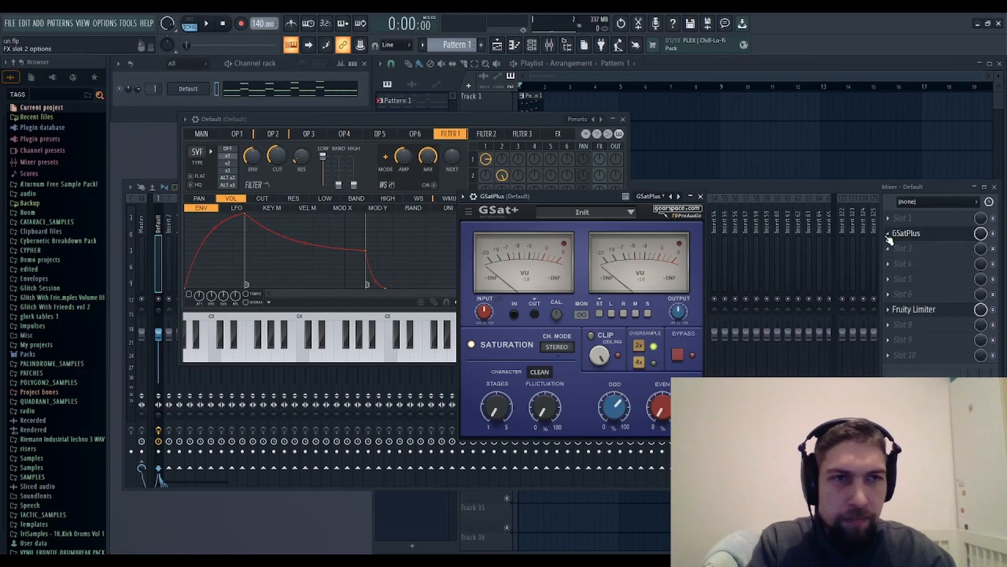
pyautogui.click(907, 236)
pyautogui.click(906, 236)
pyautogui.click(906, 236)
pyautogui.click(907, 236)
pyautogui.moveTo(609, 411)
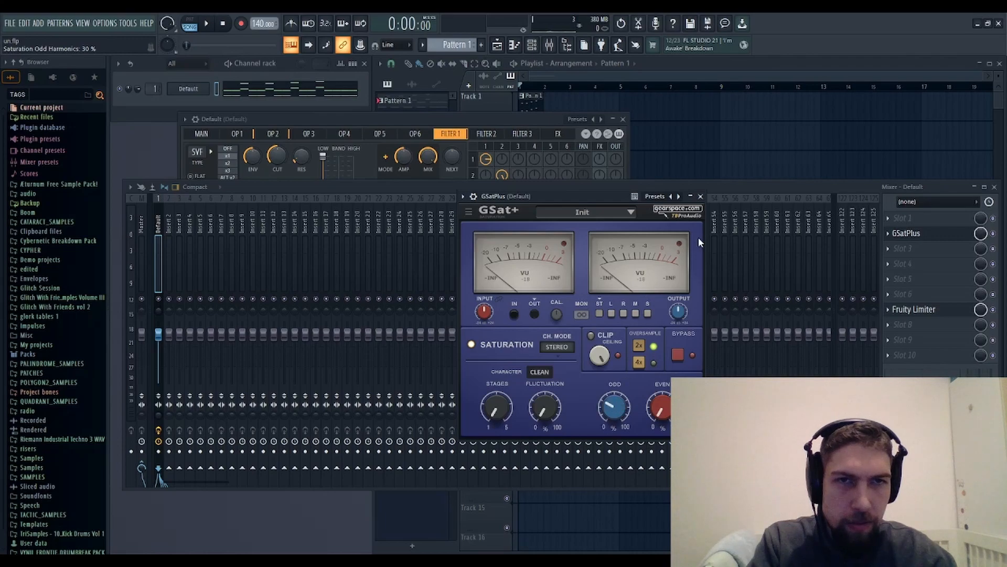
pyautogui.click(701, 199)
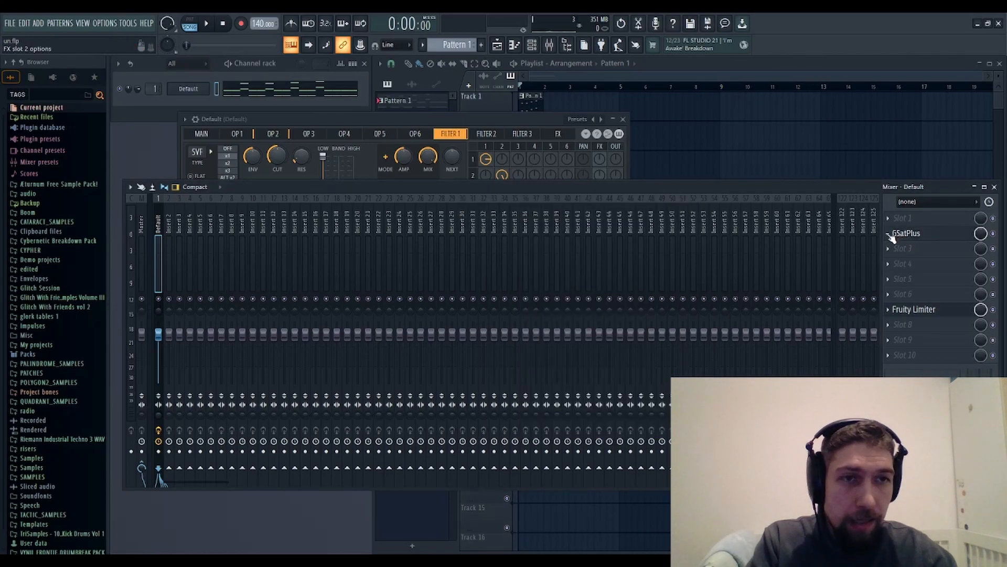
# Duplicate the configured GSatPlus into slots 3 and 4 of the mixer track
pyautogui.moveTo(900, 261); pyautogui.dragTo(901, 257)
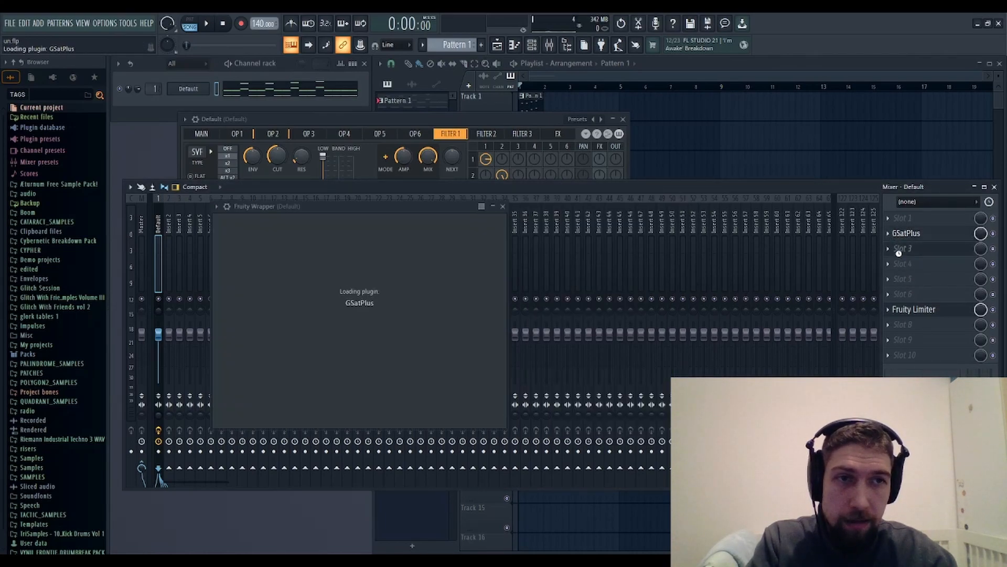
pyautogui.click(900, 250)
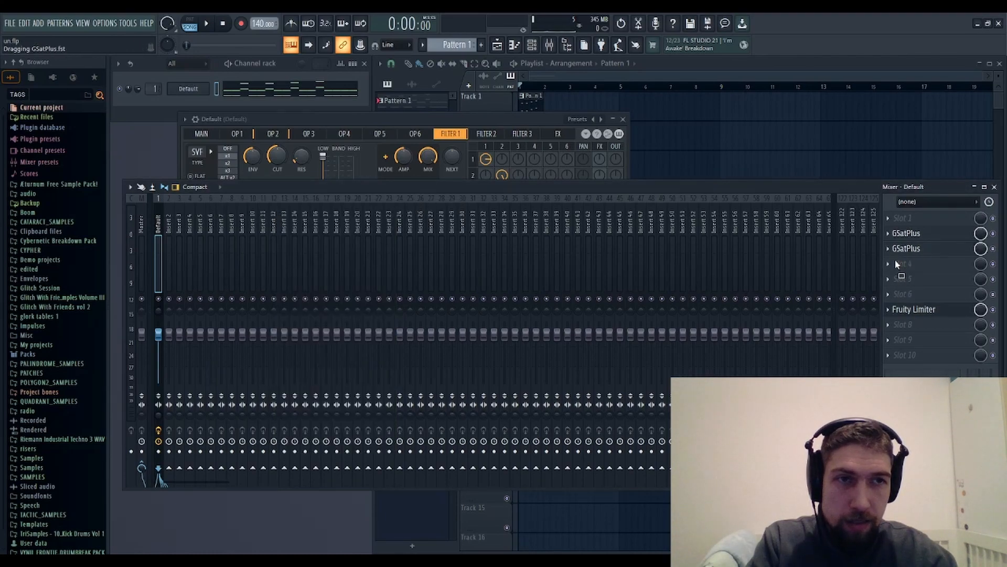
pyautogui.moveTo(895, 259); pyautogui.dragTo(898, 262)
pyautogui.click(903, 263)
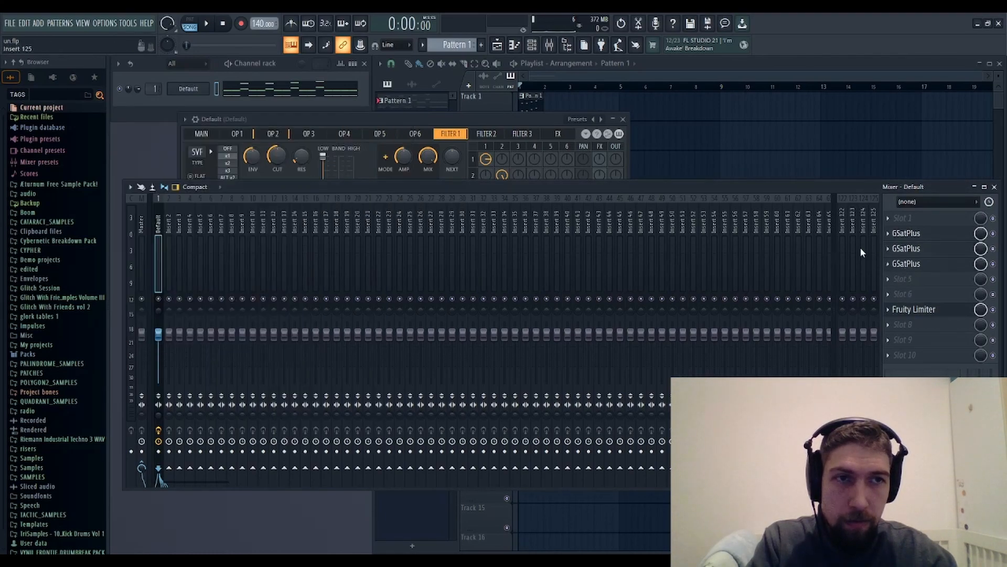
# Play the pattern through the three GSatPlus instances with Sytrus Filter 1's cutoff lowered to 0%, and stop playback
pyautogui.click(418, 125)
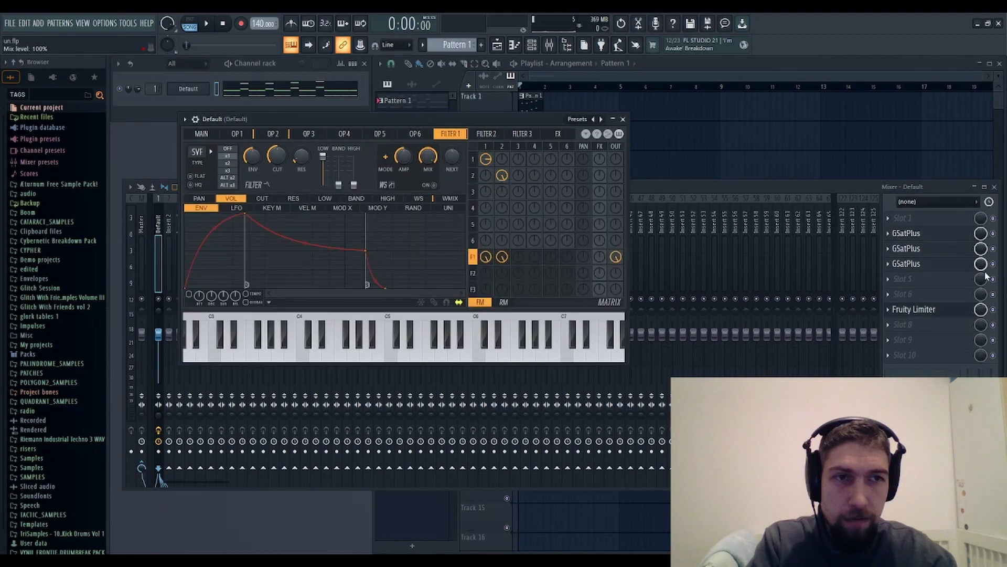
pyautogui.click(207, 25)
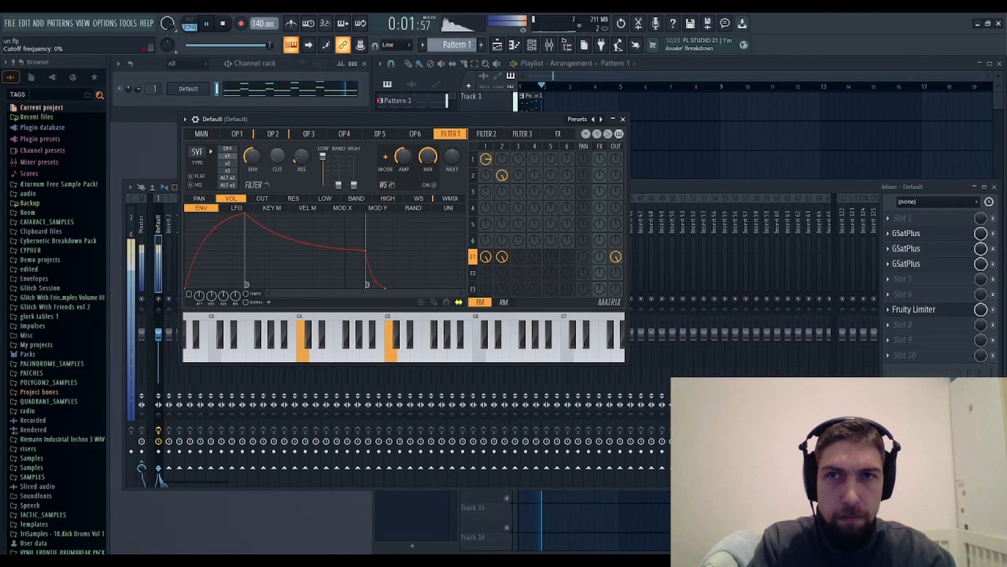
pyautogui.click(224, 24)
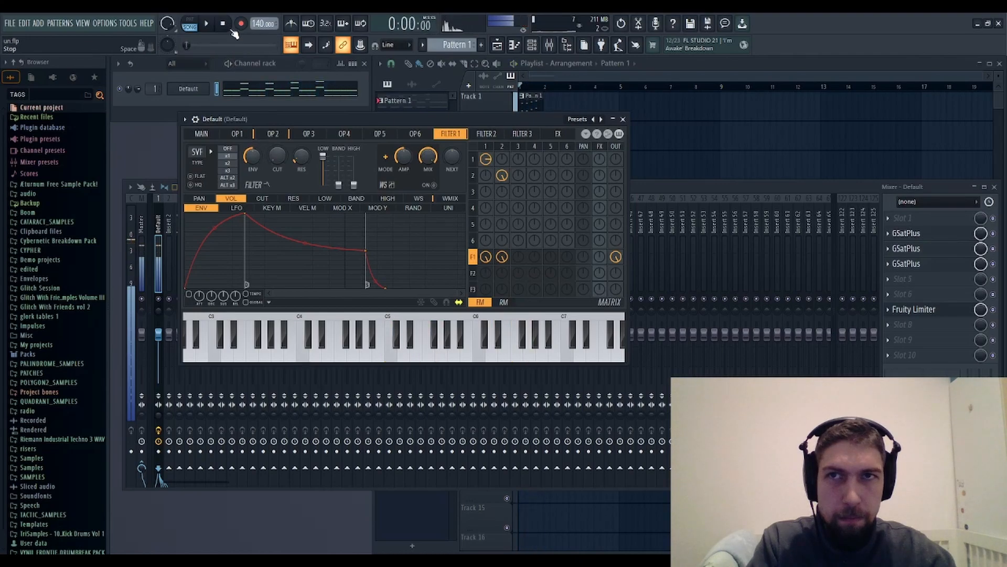
# Bypass all three GSatPlus instances, raise Filter 1's cutoff to about 94% while the pattern plays, and reactivate the instances for comparison
pyautogui.click(995, 264)
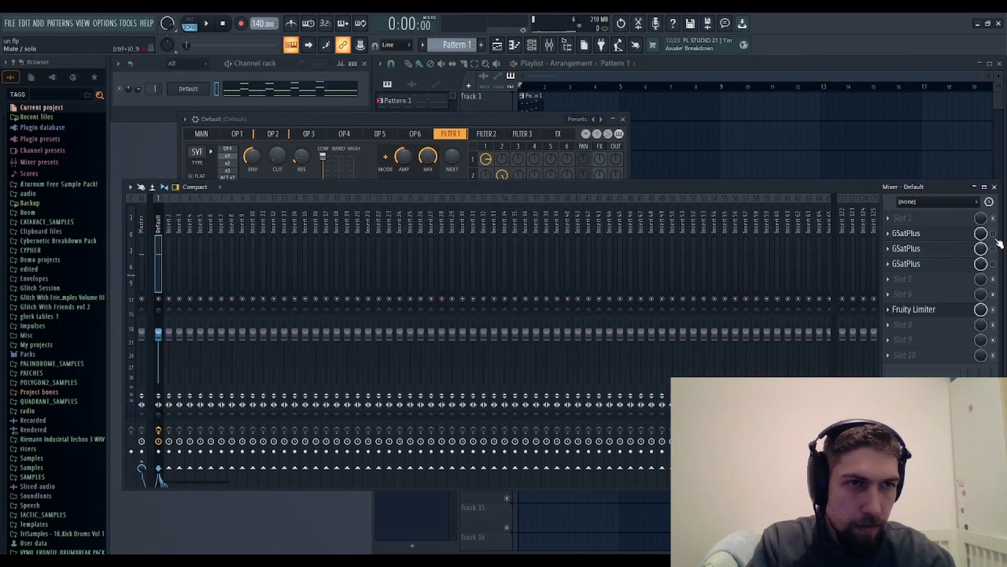
pyautogui.press('space')
pyautogui.click(300, 118)
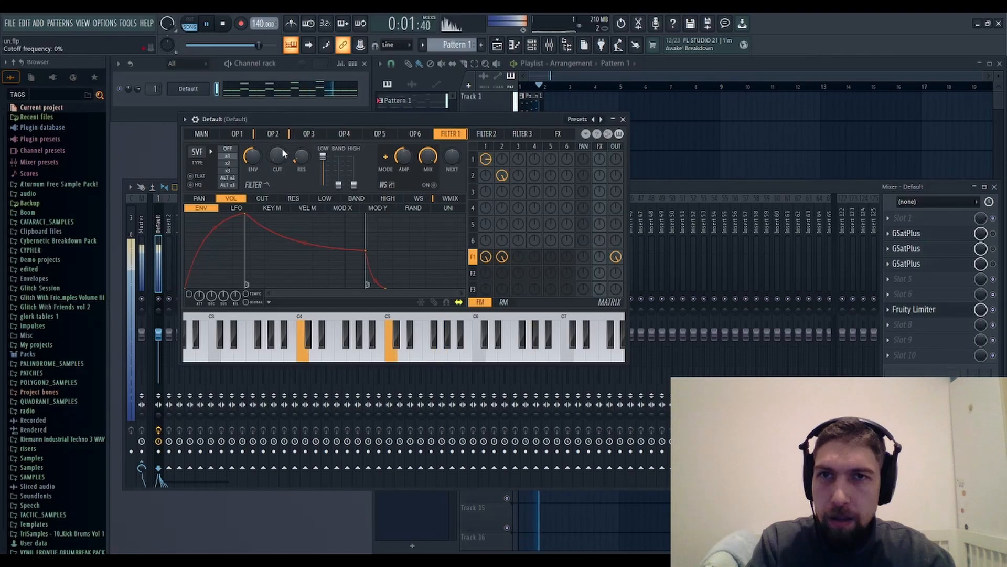
pyautogui.moveTo(277, 157); pyautogui.dragTo(277, 108)
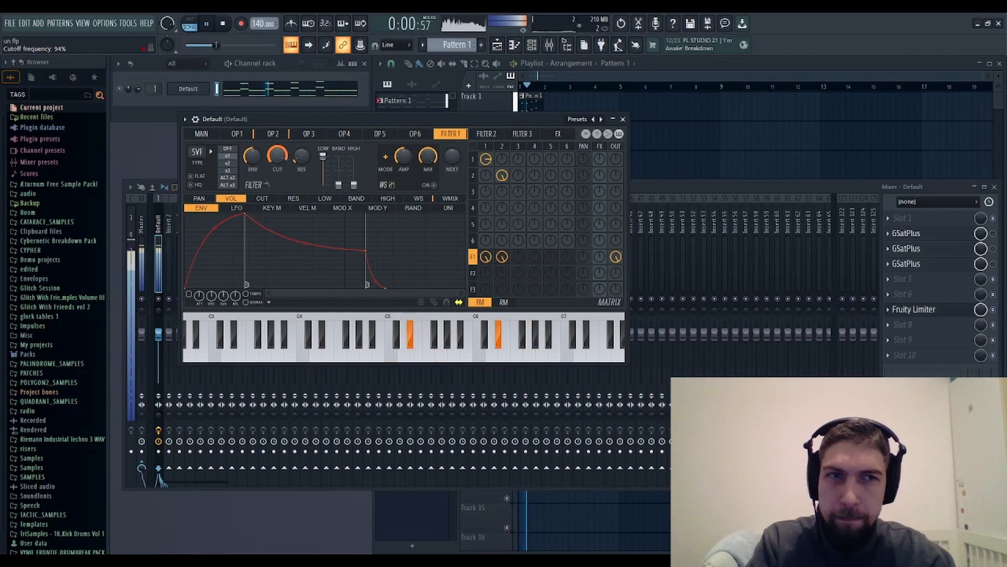
pyautogui.click(995, 250)
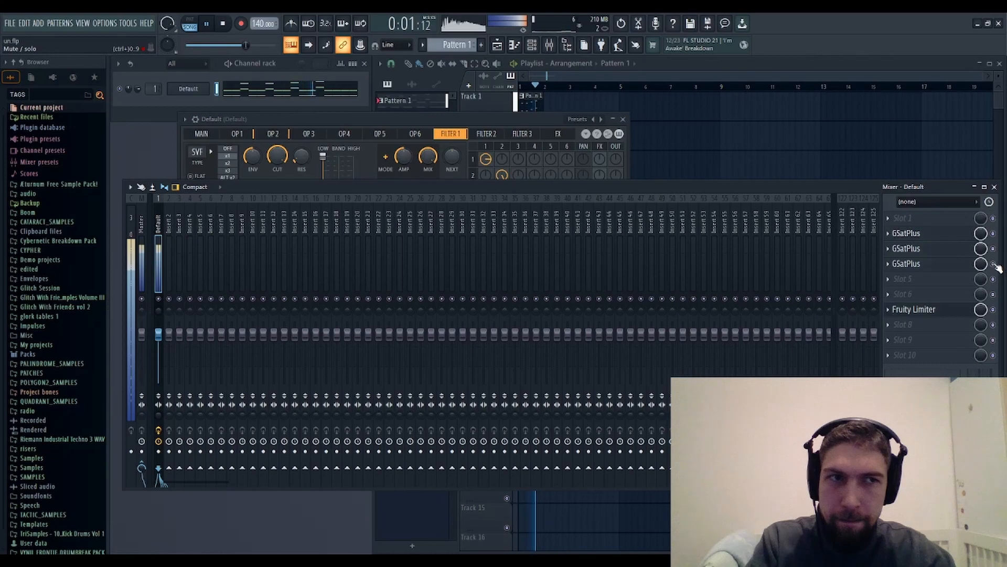
# Add two more copies of GSatPlus in slots 5 and 6, directly before Fruity Limiter
pyautogui.moveTo(910, 323); pyautogui.dragTo(913, 280)
pyautogui.click(898, 280)
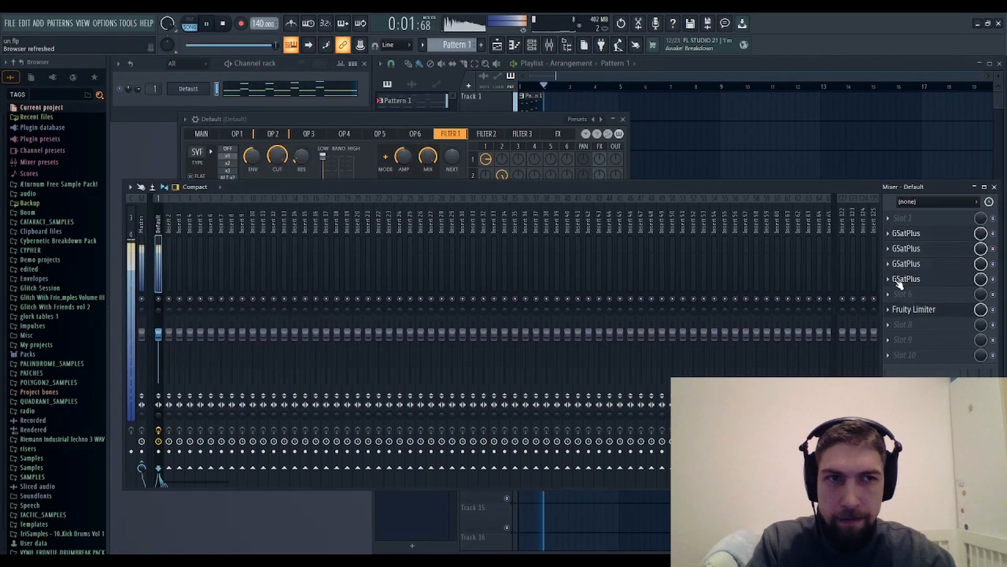
pyautogui.moveTo(907, 279); pyautogui.dragTo(905, 294)
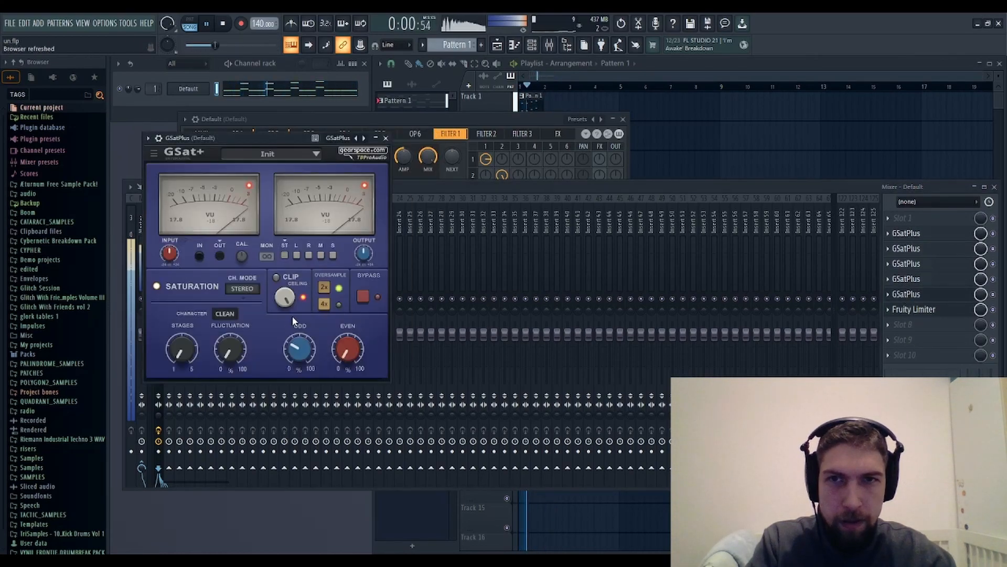
# Raise the odd harmonics on all five GSatPlus instances to about 64–78% while the pattern plays
pyautogui.moveTo(299, 349); pyautogui.dragTo(299, 343)
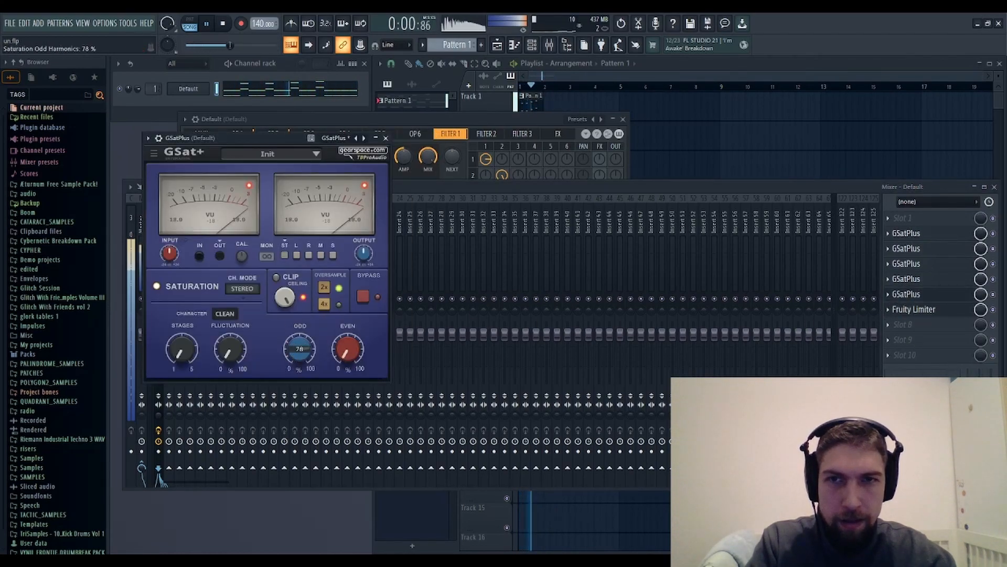
pyautogui.click(921, 284)
pyautogui.moveTo(286, 335); pyautogui.dragTo(286, 321)
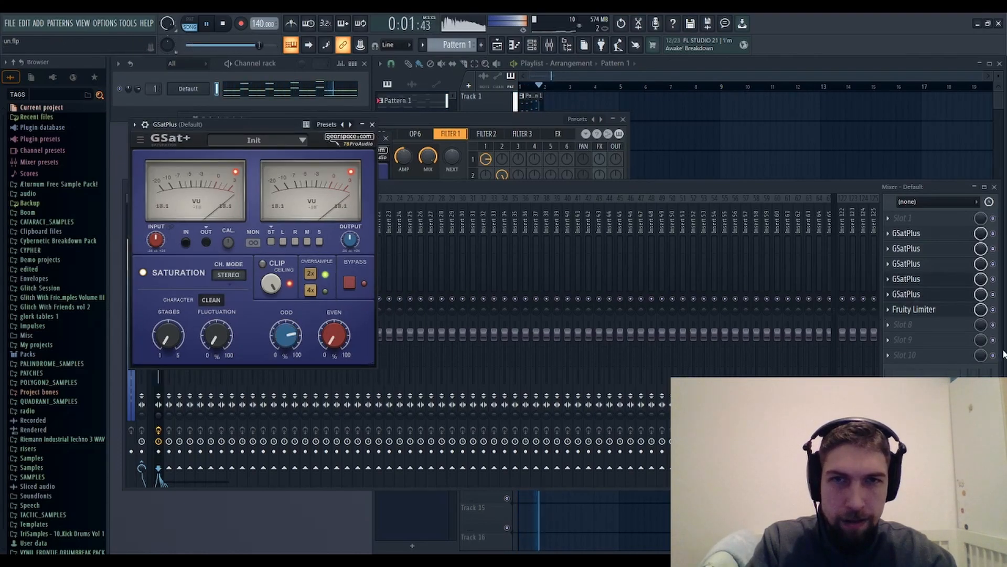
pyautogui.moveTo(271, 326); pyautogui.dragTo(275, 317)
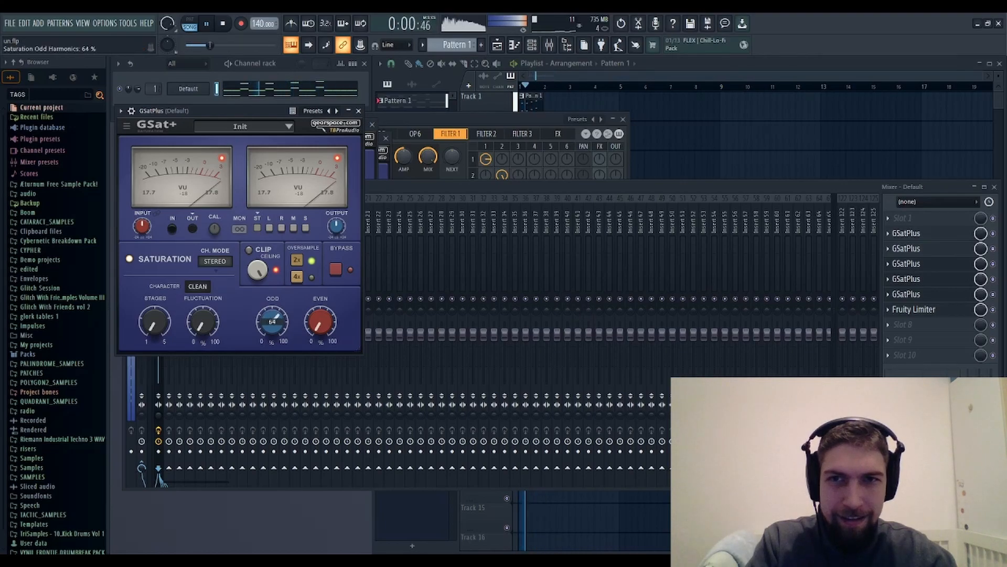
pyautogui.click(932, 257)
pyautogui.moveTo(367, 417); pyautogui.dragTo(369, 409)
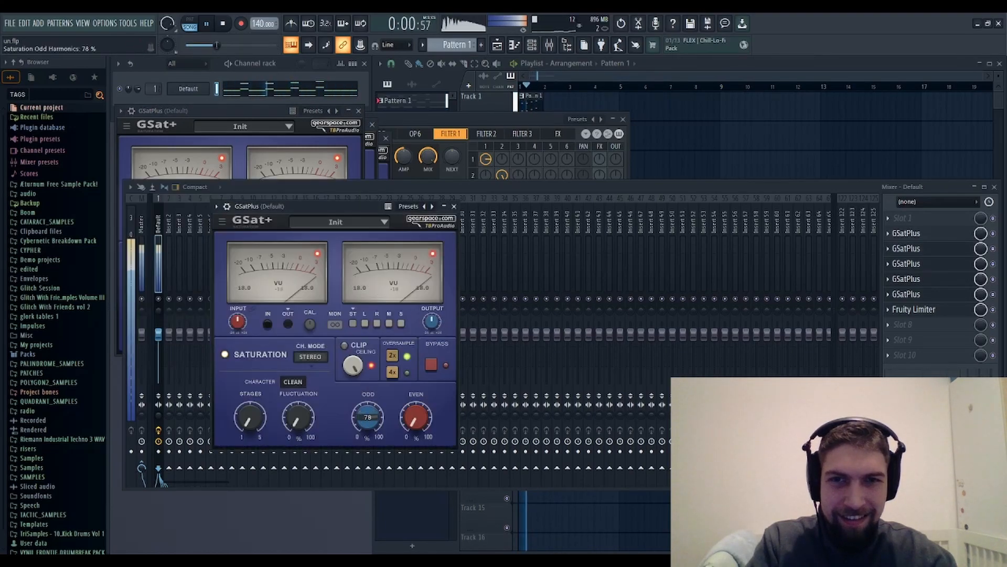
pyautogui.click(916, 248)
pyautogui.moveTo(615, 412); pyautogui.dragTo(615, 404)
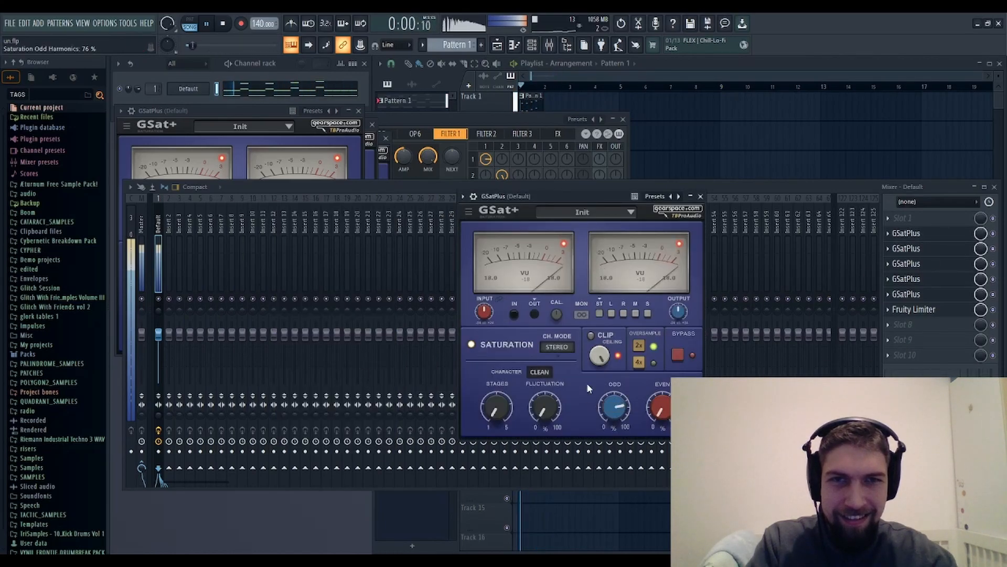
# Stop playback and close all the open GSatPlus windows
pyautogui.click(226, 23)
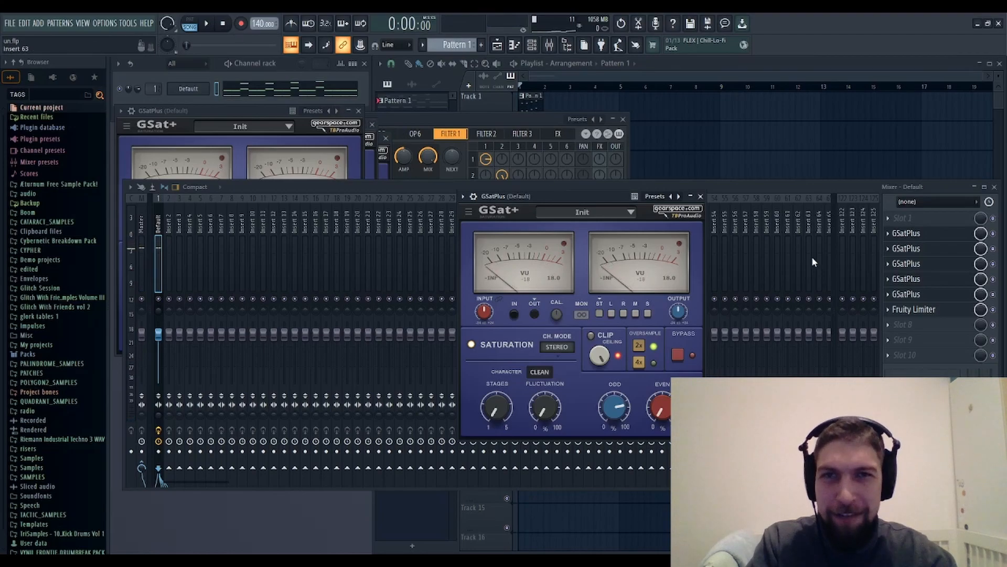
pyautogui.click(701, 196)
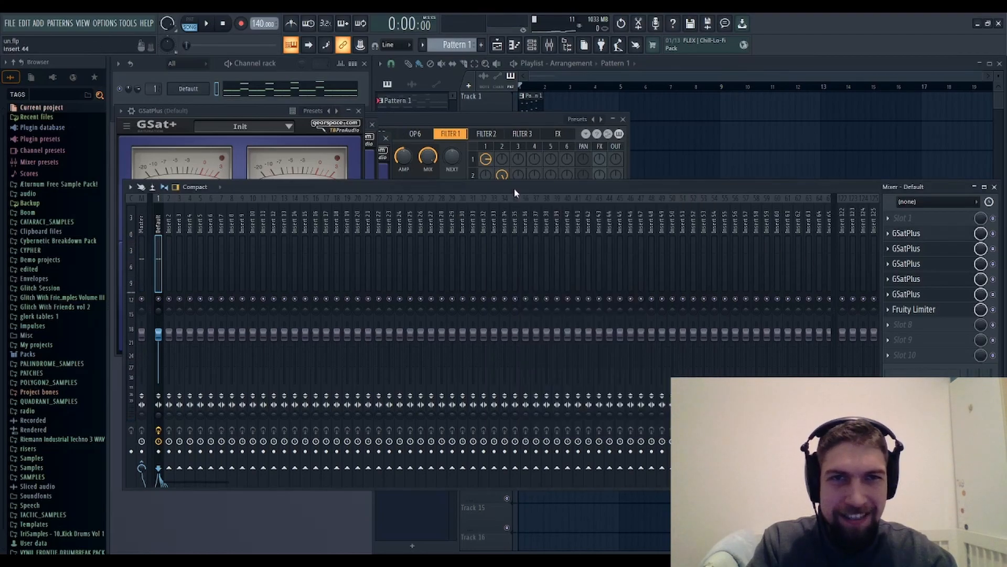
pyautogui.click(359, 112)
pyautogui.click(375, 136)
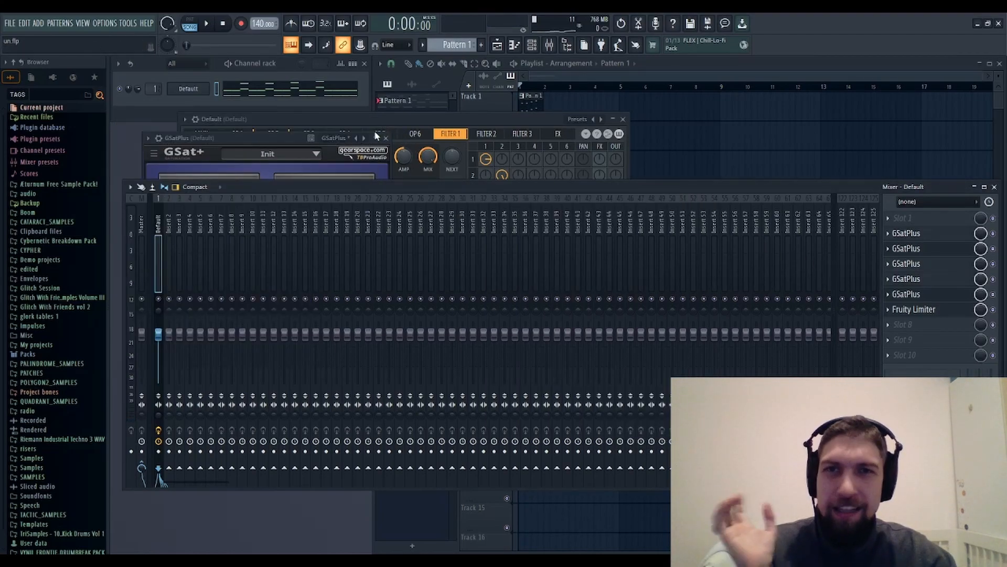
pyautogui.click(385, 138)
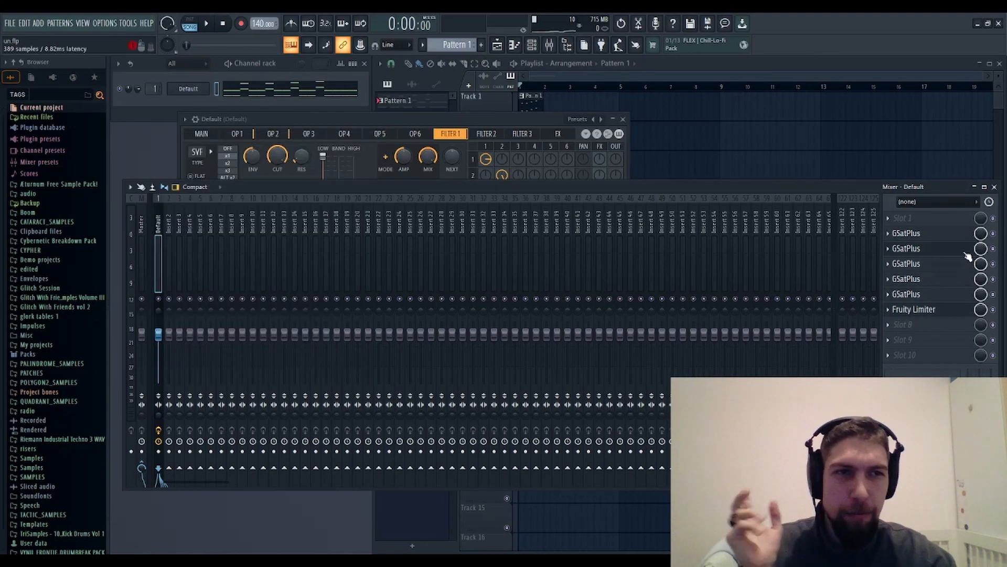
# Load the Eos reverb into slot 3 of Insert 122 and send the Default mixer track to that insert
pyautogui.click(476, 125)
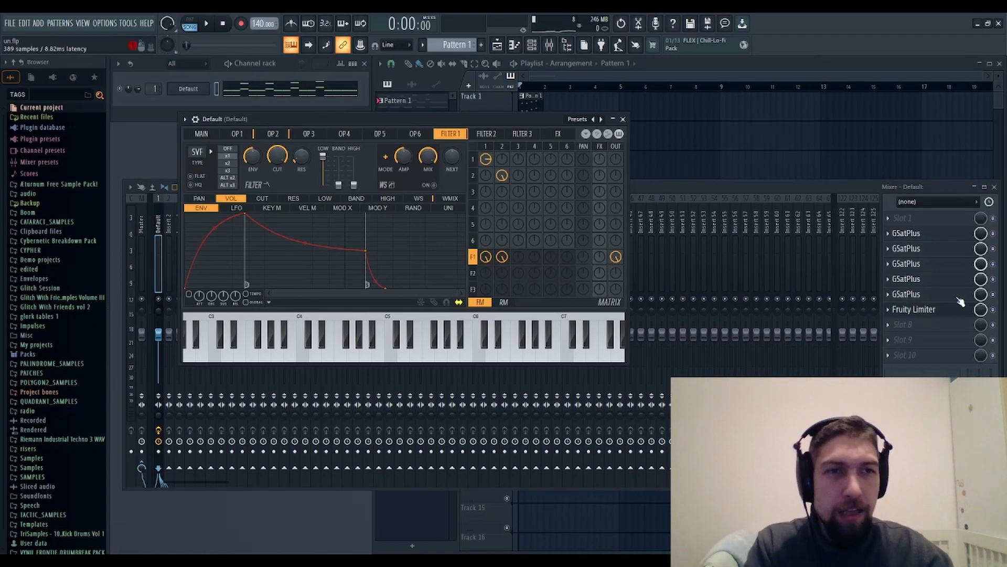
pyautogui.click(842, 231)
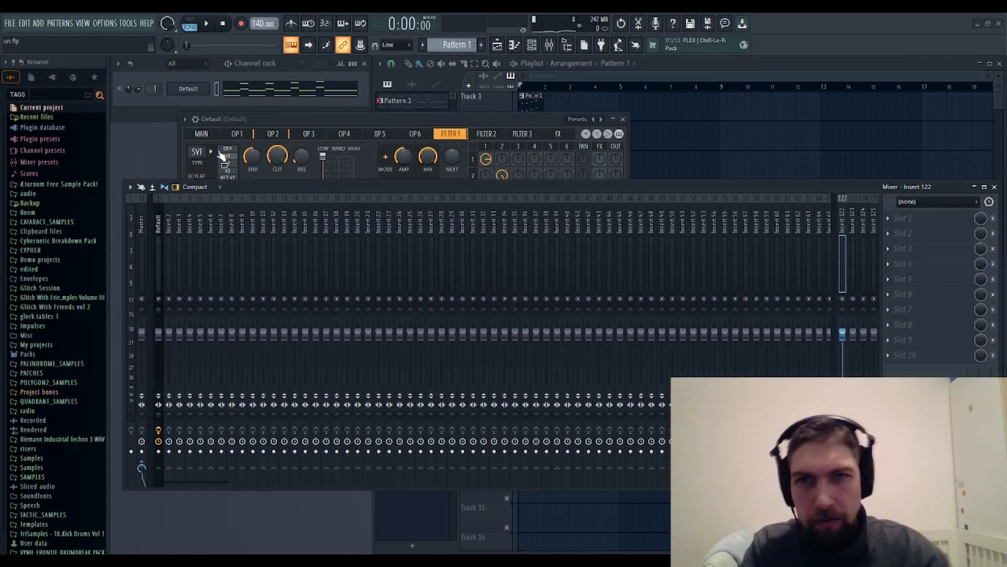
pyautogui.moveTo(795, 267); pyautogui.dragTo(898, 248)
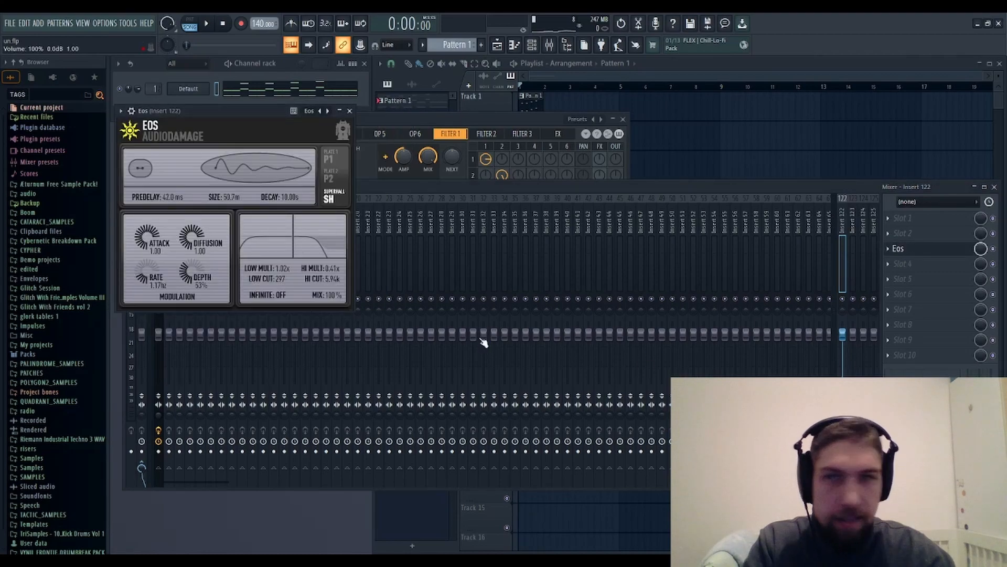
pyautogui.click(425, 120)
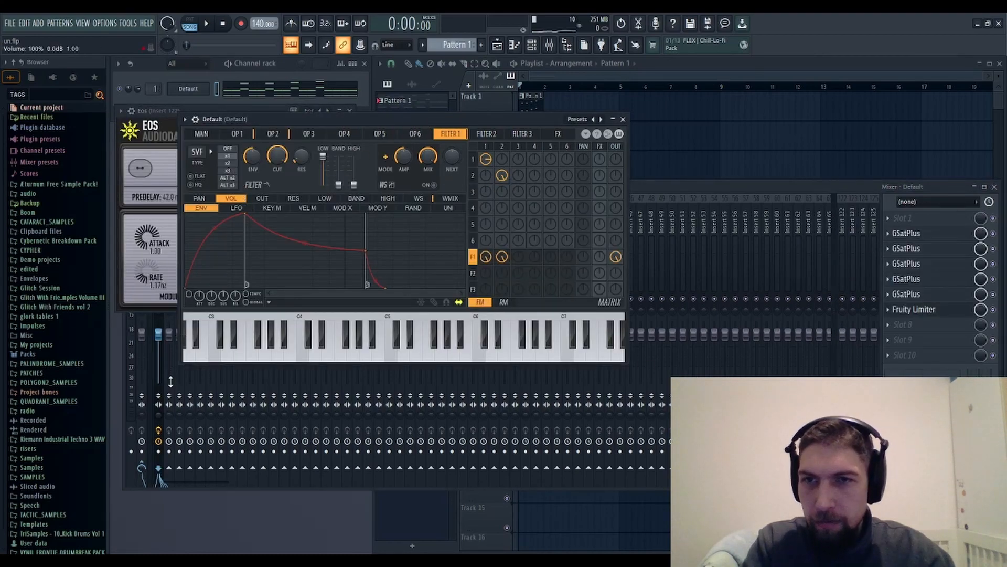
pyautogui.moveTo(842, 467); pyautogui.dragTo(842, 477)
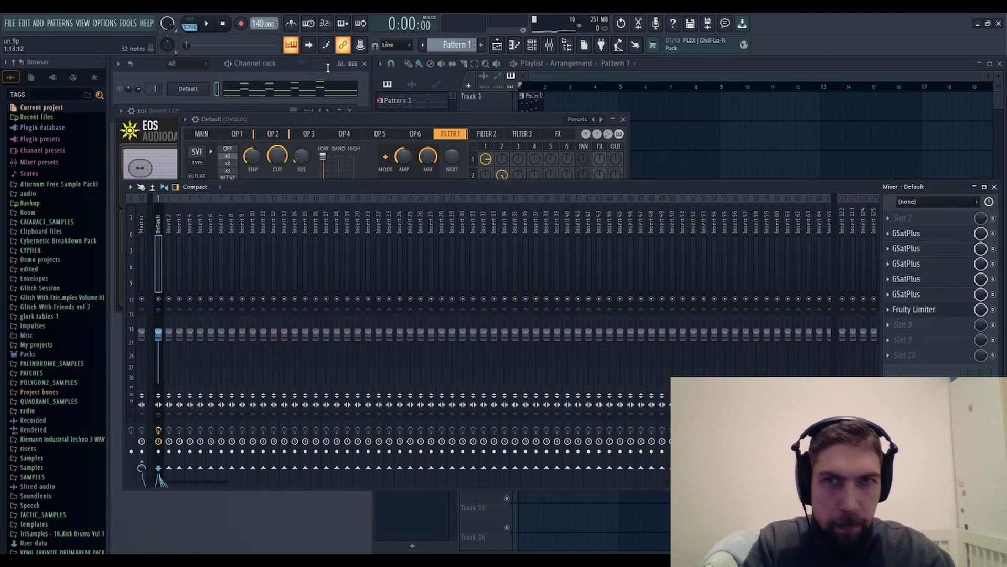
# Play the pattern with the Eos reverb send while adjusting Sytrus Filter 1's cutoff, and stop playback
pyautogui.press('space')
pyautogui.click(277, 156)
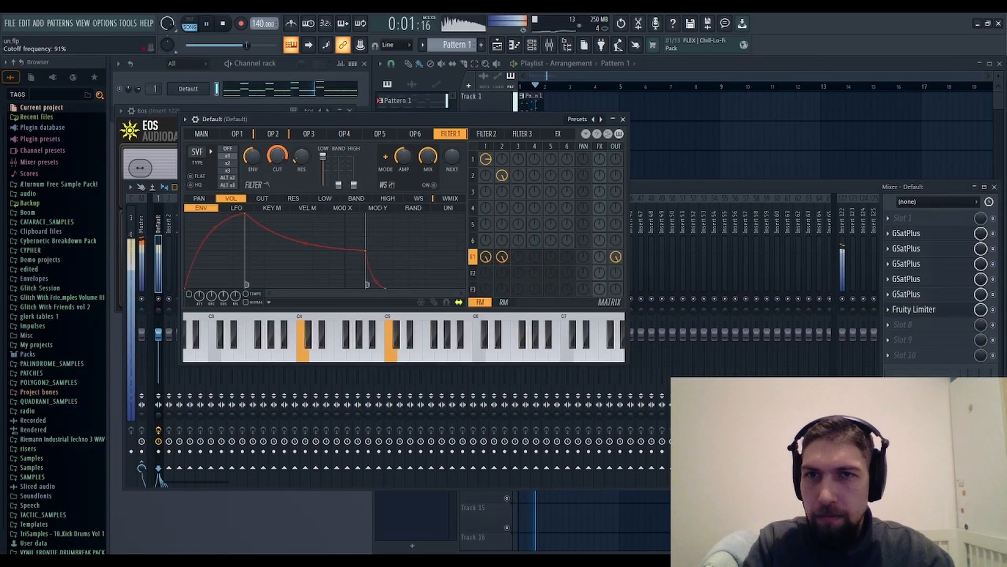
pyautogui.moveTo(277, 156)
pyautogui.mouseDown()
pyautogui.moveTo(277, 185)
pyautogui.moveTo(277, 165)
pyautogui.mouseUp()
pyautogui.click(223, 23)
# Delete the row of C5 notes and the four notes in the highest octave from the Default channel's piano roll
pyautogui.click(285, 90)
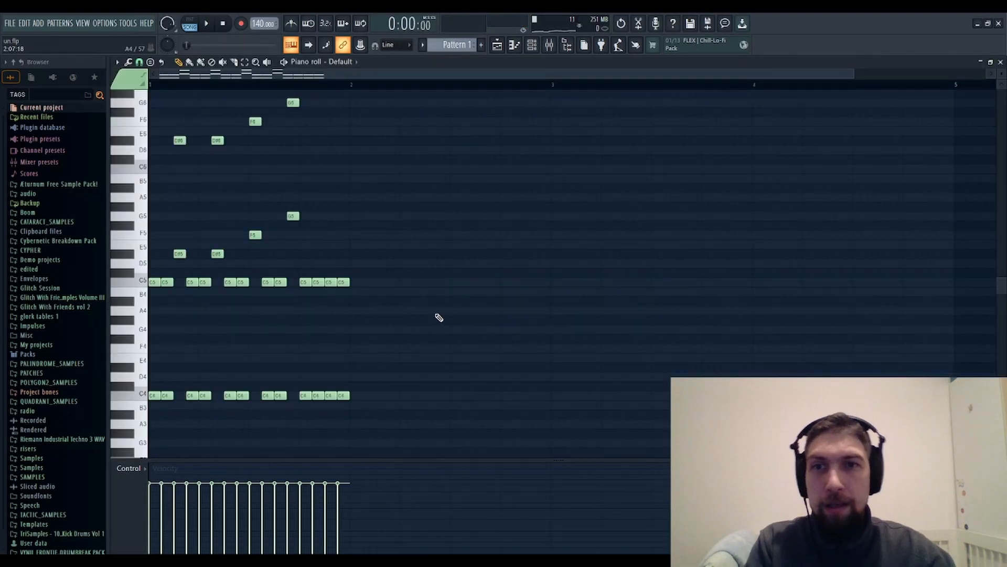
pyautogui.moveTo(333, 306); pyautogui.dragTo(150, 280)
pyautogui.press('Delete')
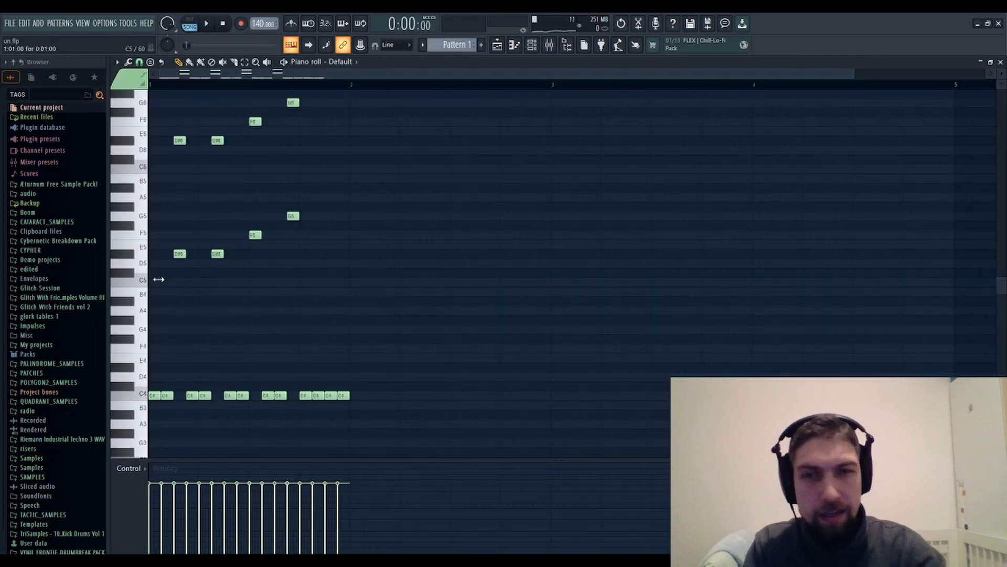
pyautogui.moveTo(369, 153); pyautogui.dragTo(168, 95)
pyautogui.press('Delete')
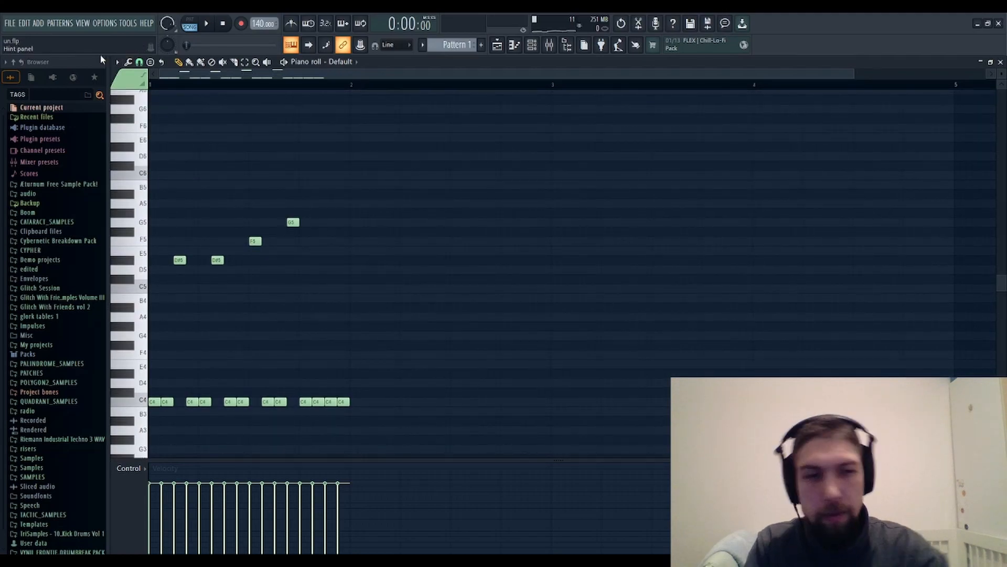
# Play the thinned-out pattern while lowering Sytrus Filter 1's cutoff all the way down, and stop playback
pyautogui.press('space')
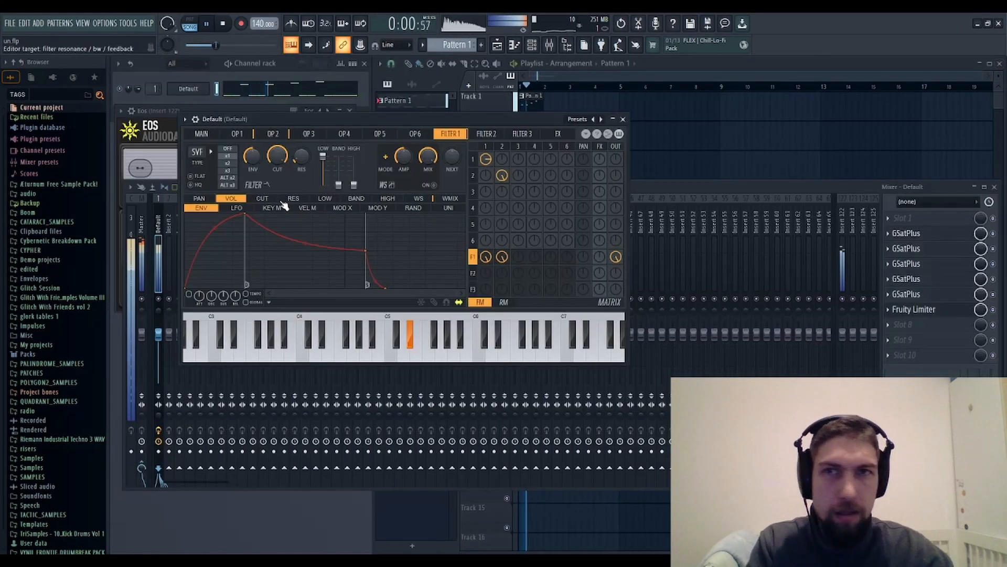
pyautogui.moveTo(277, 156); pyautogui.dragTo(277, 215)
pyautogui.press('space')
# Replace all remaining notes in the pattern with a single C4 note one bar long, and close the piano roll
pyautogui.click(274, 88)
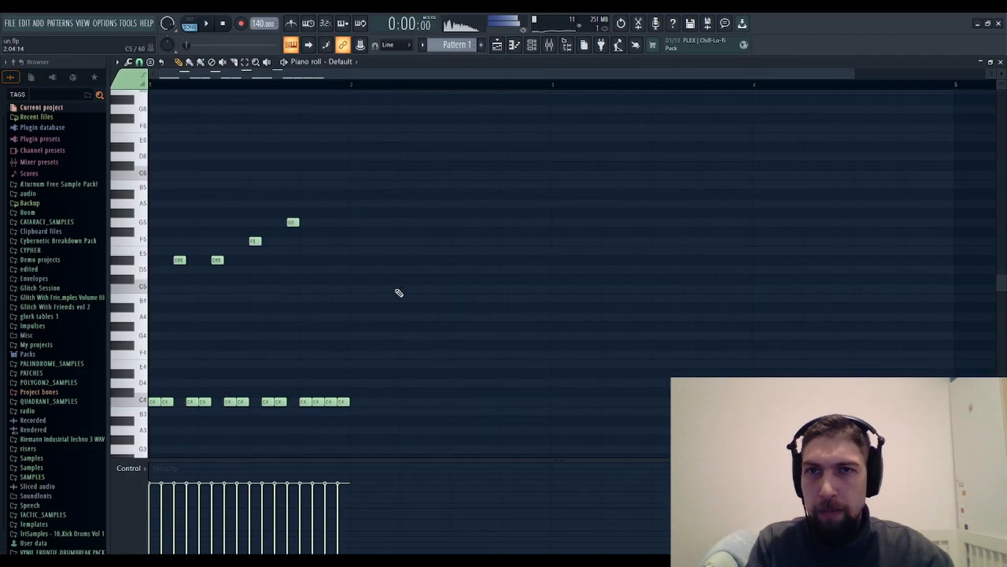
pyautogui.moveTo(475, 452); pyautogui.dragTo(148, 218)
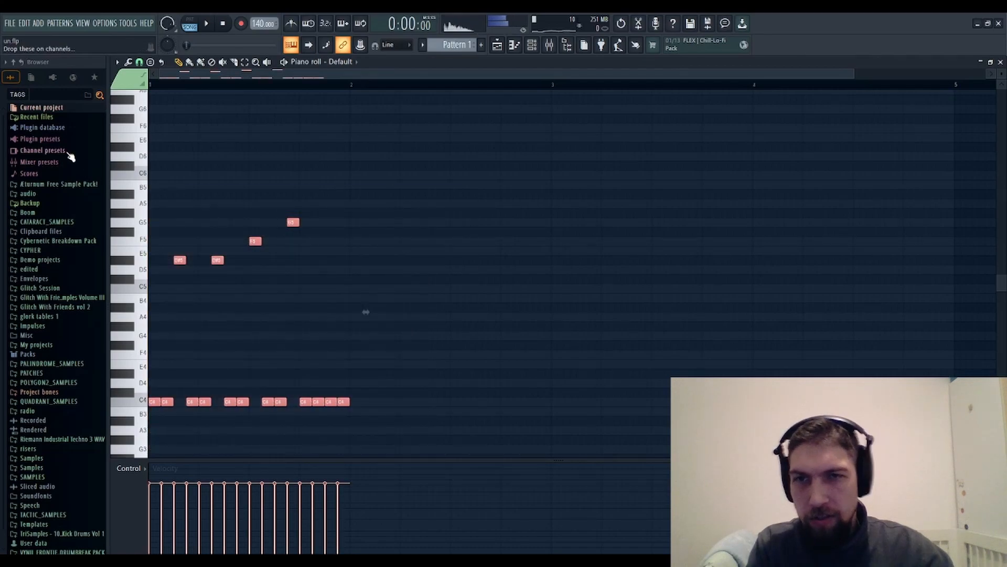
pyautogui.press('Delete')
pyautogui.click(155, 402)
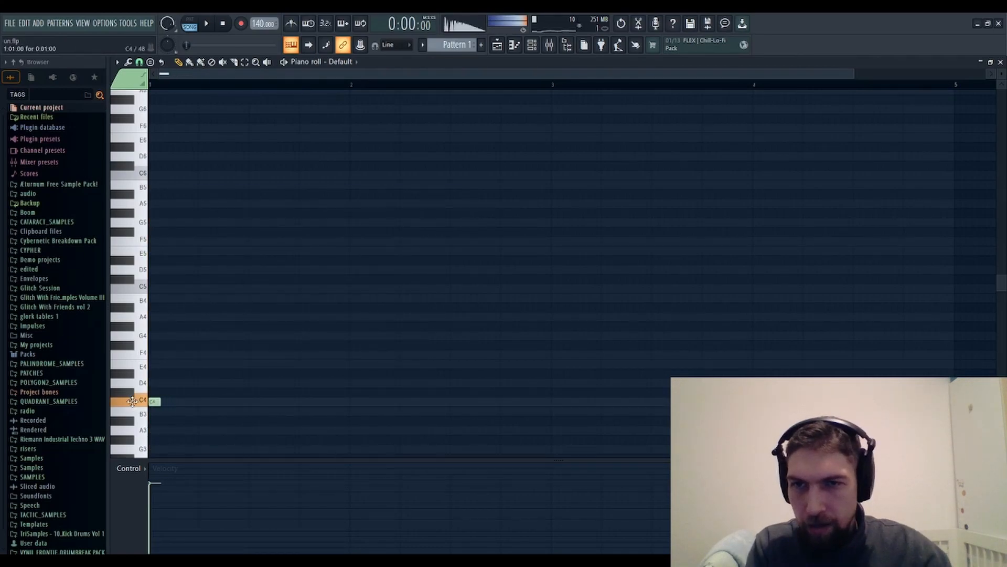
pyautogui.moveTo(158, 403); pyautogui.dragTo(267, 421)
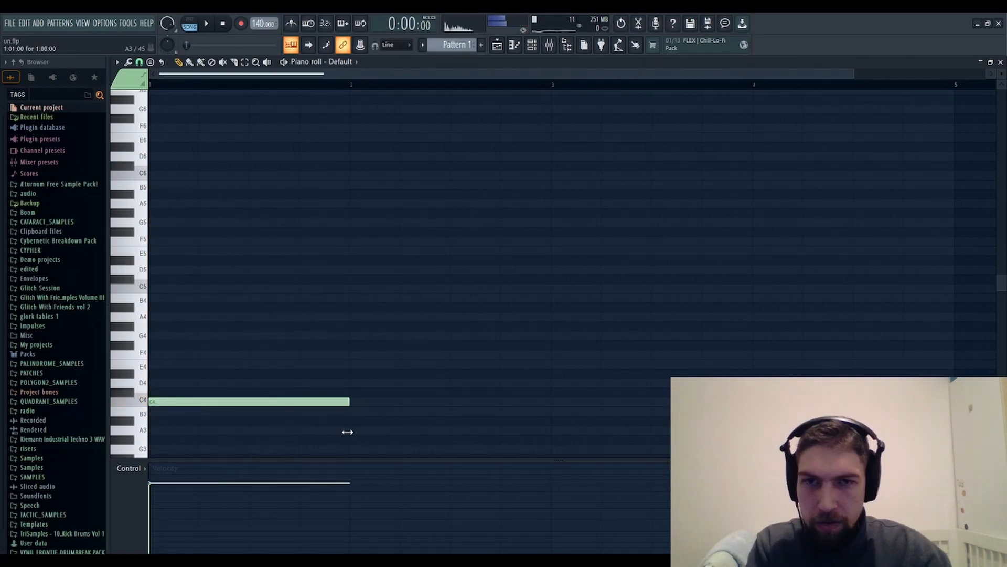
pyautogui.click(1000, 62)
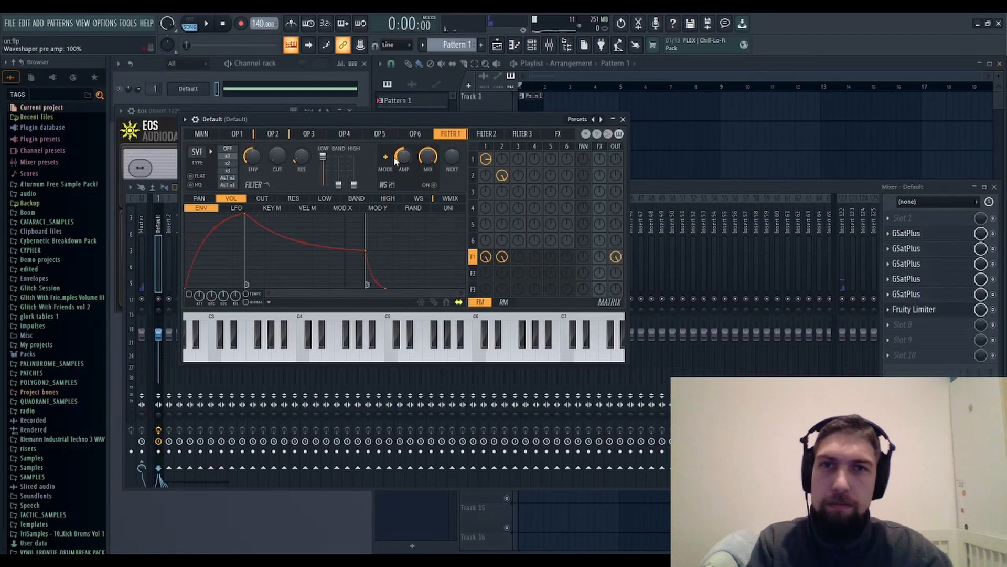
# Set the unison order to 6 on Sytrus's main page and play the one-bar note to check the sound
pyautogui.click(202, 135)
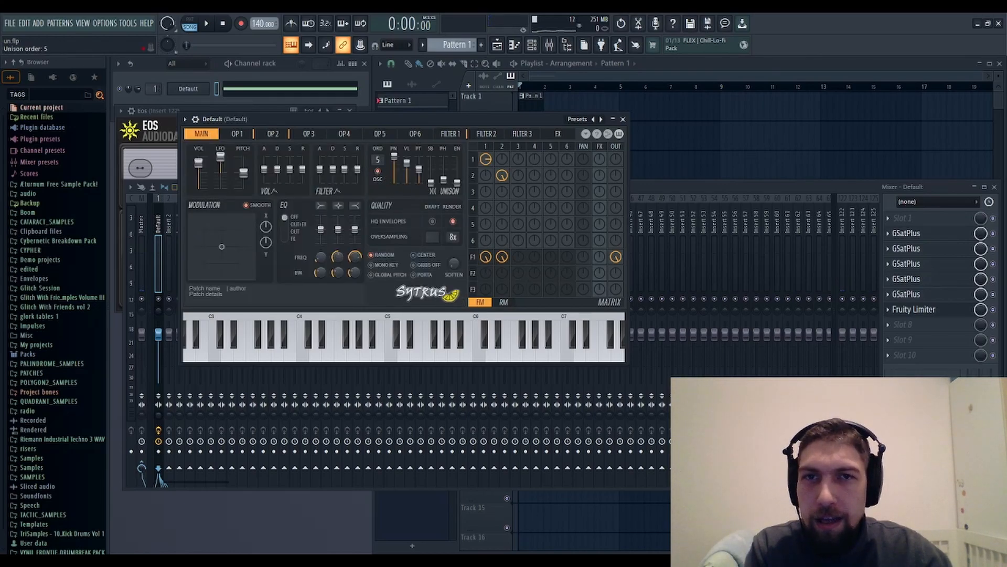
pyautogui.click(623, 120)
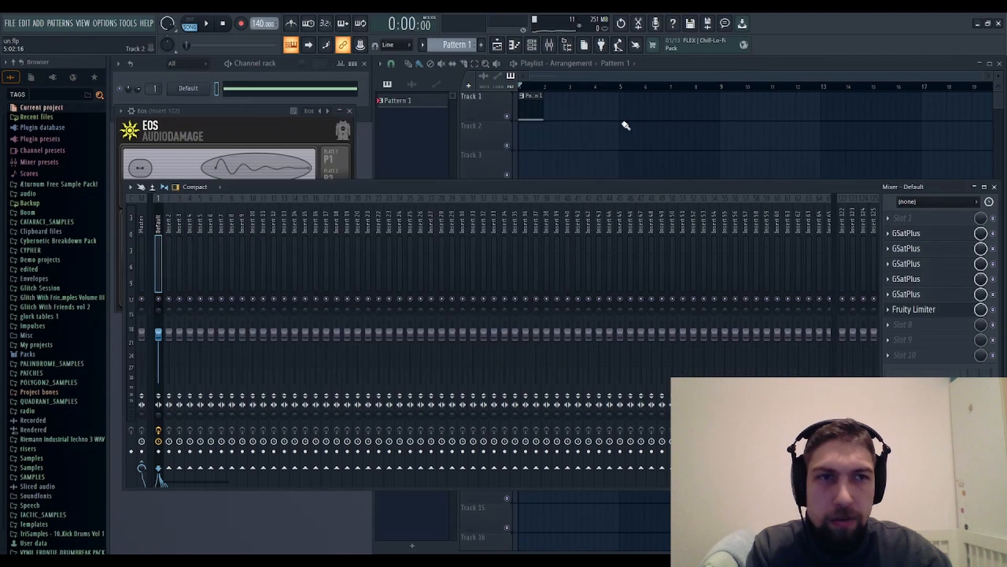
pyautogui.press('space')
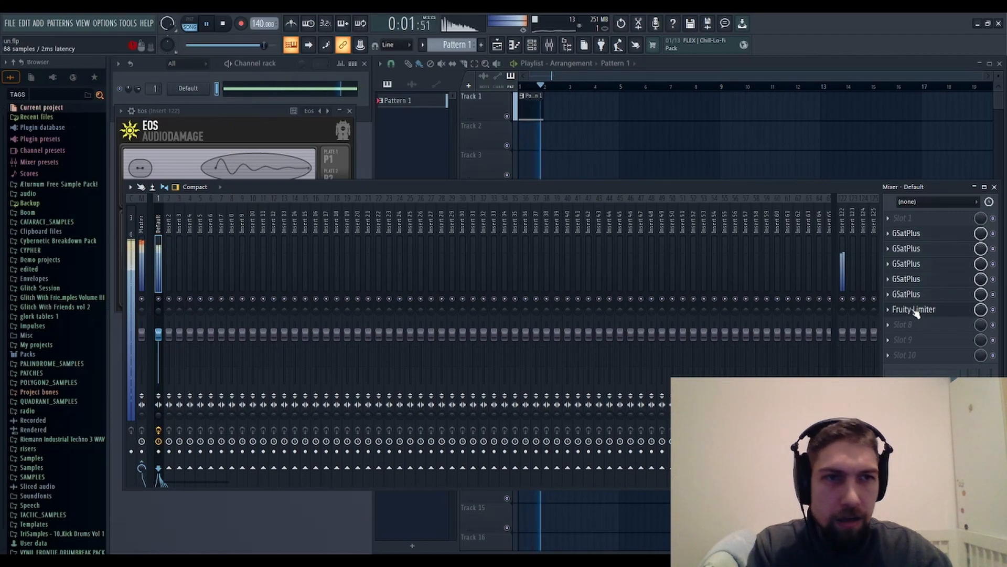
pyautogui.click(188, 88)
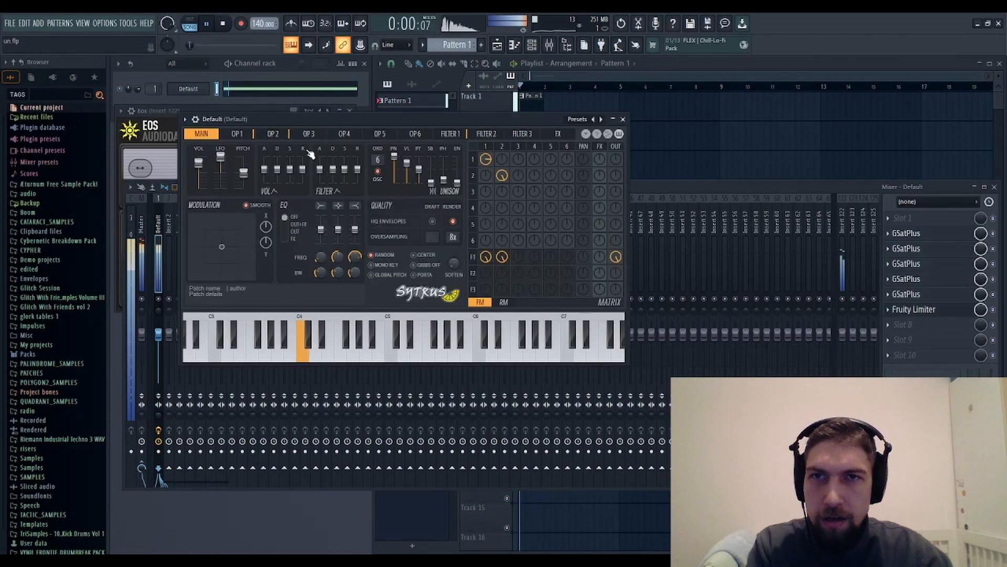
pyautogui.press('space')
# Extend the C4 note in the piano roll to four bars
pyautogui.click(294, 90)
pyautogui.moveTo(356, 390); pyautogui.dragTo(953, 462)
pyautogui.click(1000, 62)
# Play the four-bar note while sweeping Sytrus Filter 1's cutoff, and stop playback
pyautogui.press('space')
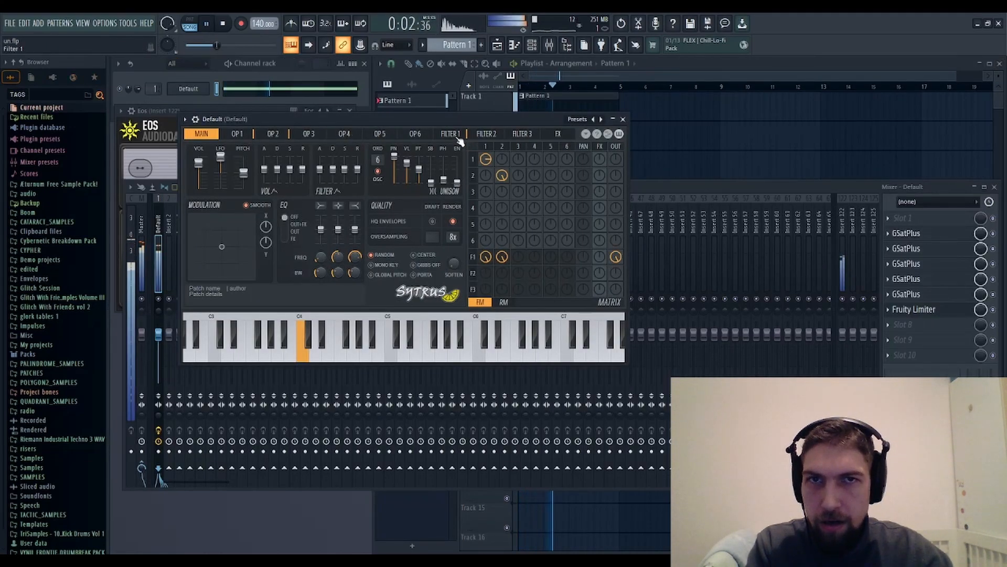
pyautogui.click(450, 134)
pyautogui.moveTo(277, 156); pyautogui.dragTo(277, 135)
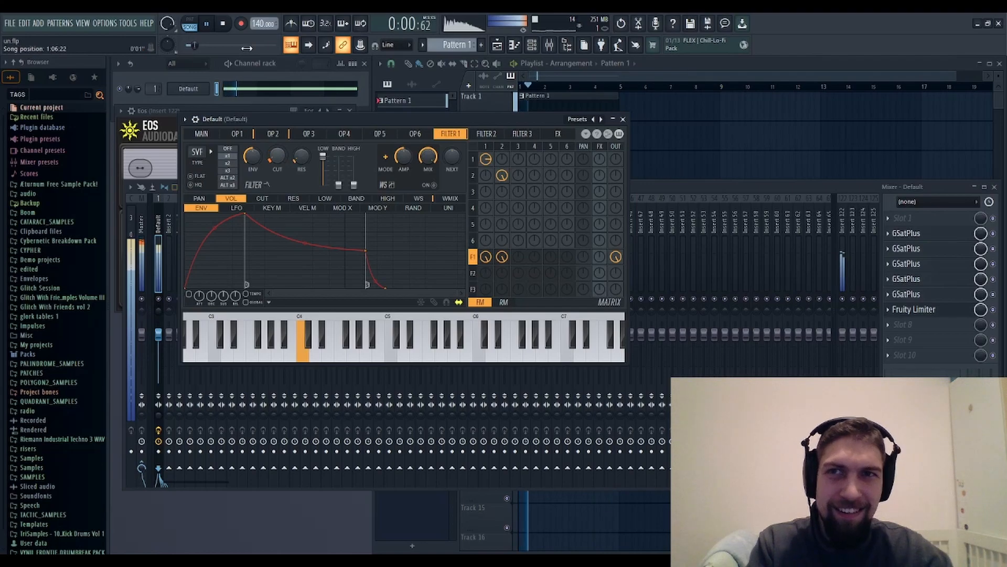
pyautogui.click(223, 24)
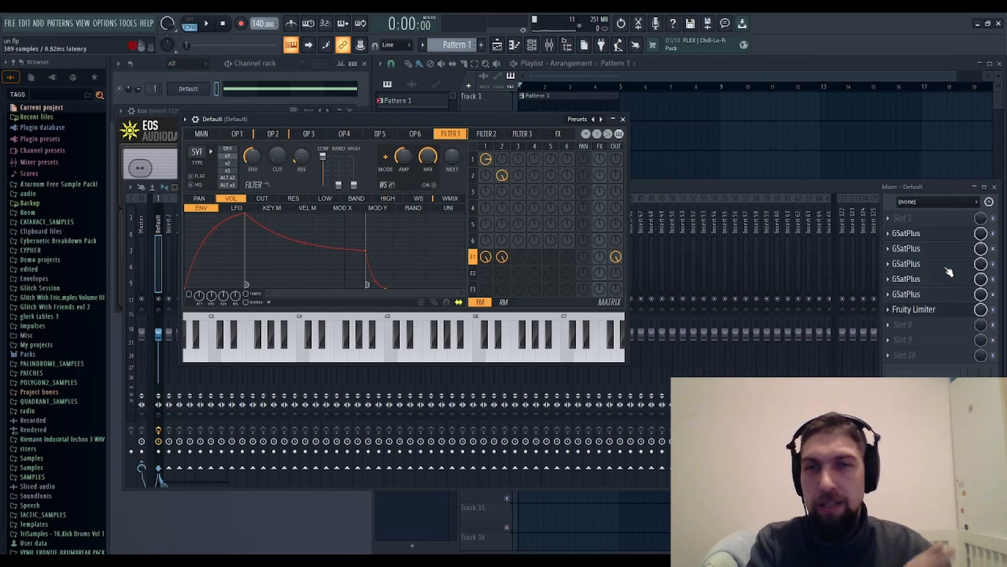
# Remove all five GSatPlus instances from slots 2 to 6 of the Default mixer track
pyautogui.click(886, 240)
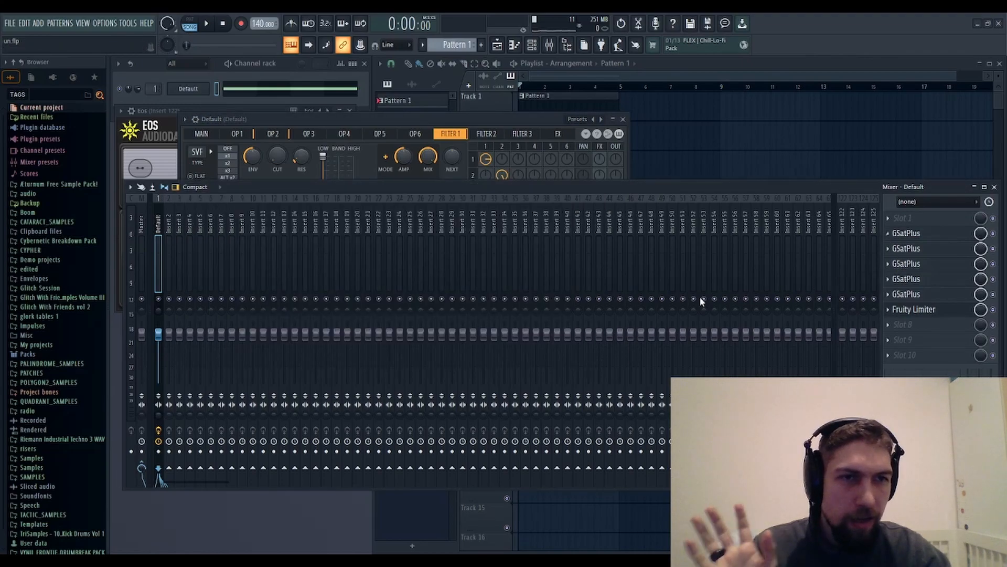
pyautogui.click(543, 327)
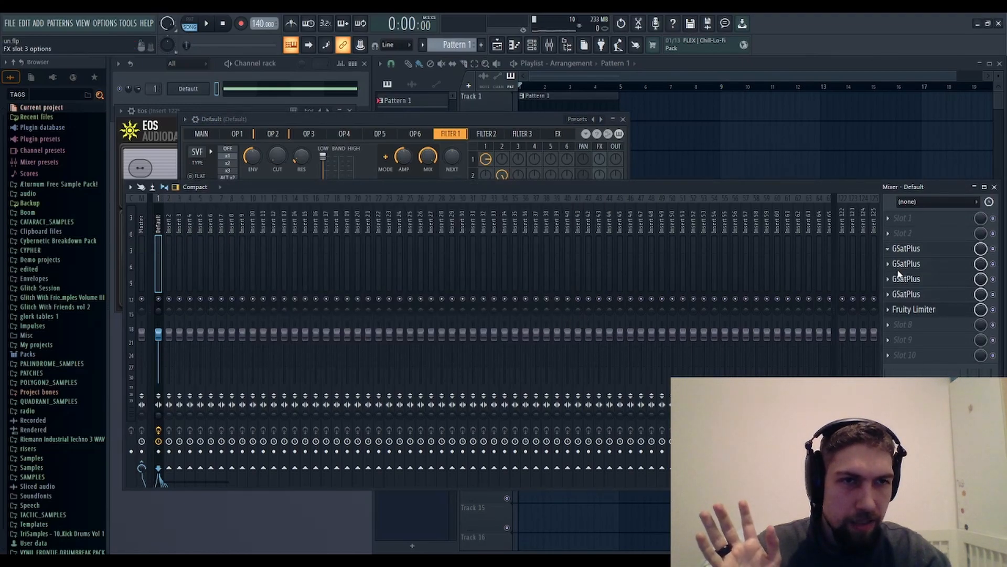
pyautogui.click(559, 323)
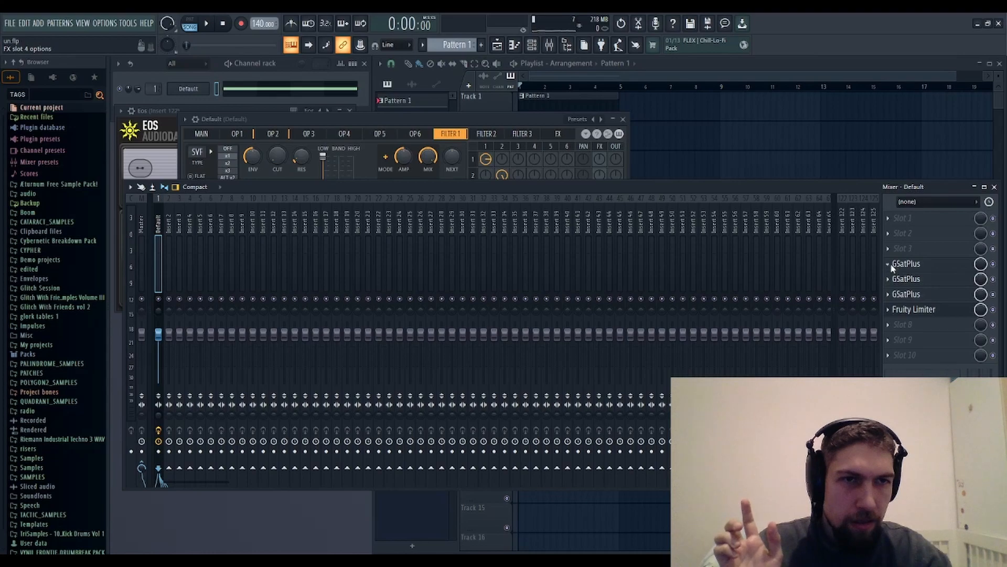
pyautogui.click(800, 307)
pyautogui.click(890, 294)
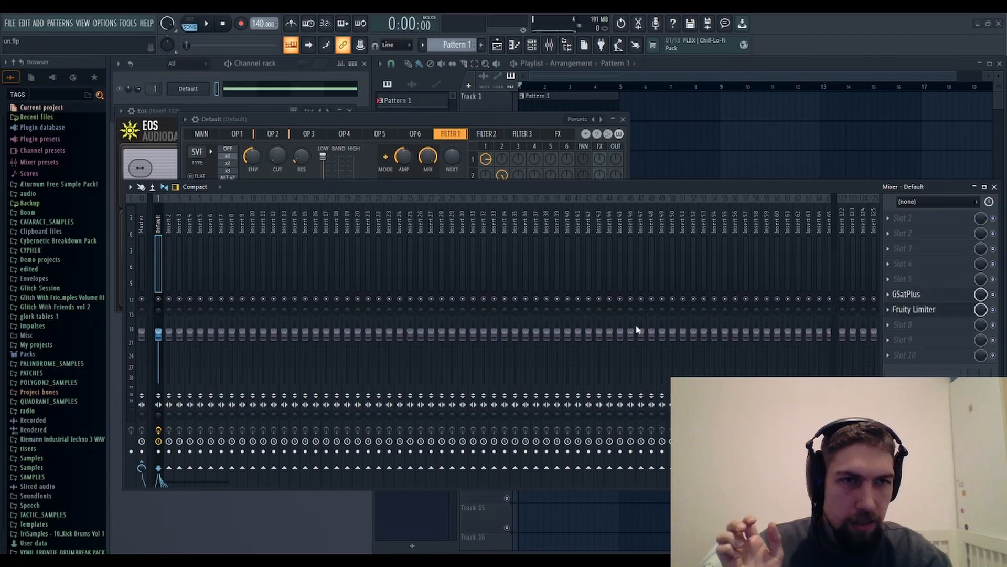
# Transpose the four-bar C4 note down one octave to C3
pyautogui.click(329, 90)
pyautogui.hotkey('ctrl', 'a')
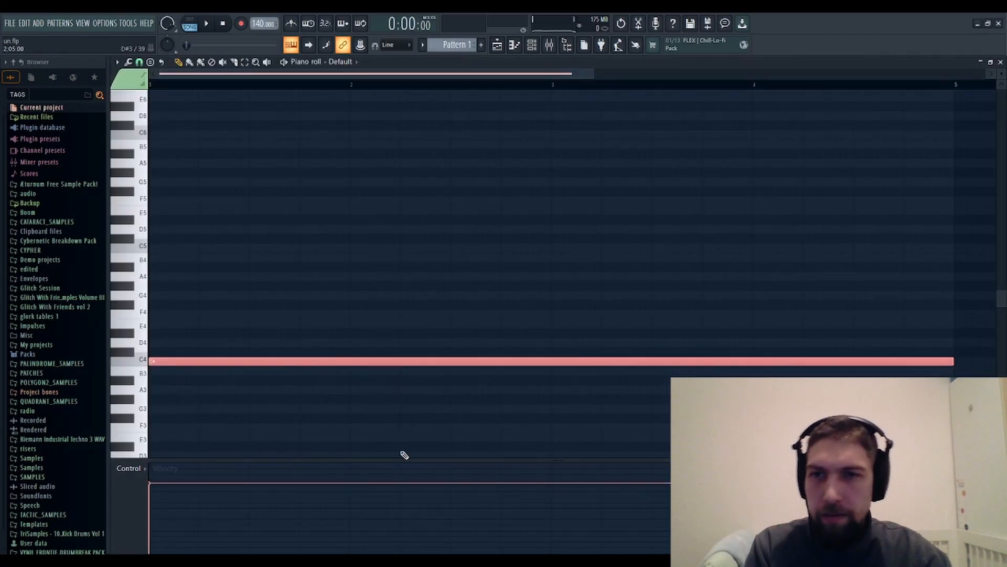
pyautogui.hotkey('ctrl', 'Down')
# Play the C3 note without the saturators while sweeping Filter 1's cutoff, and stop playback
pyautogui.press('space')
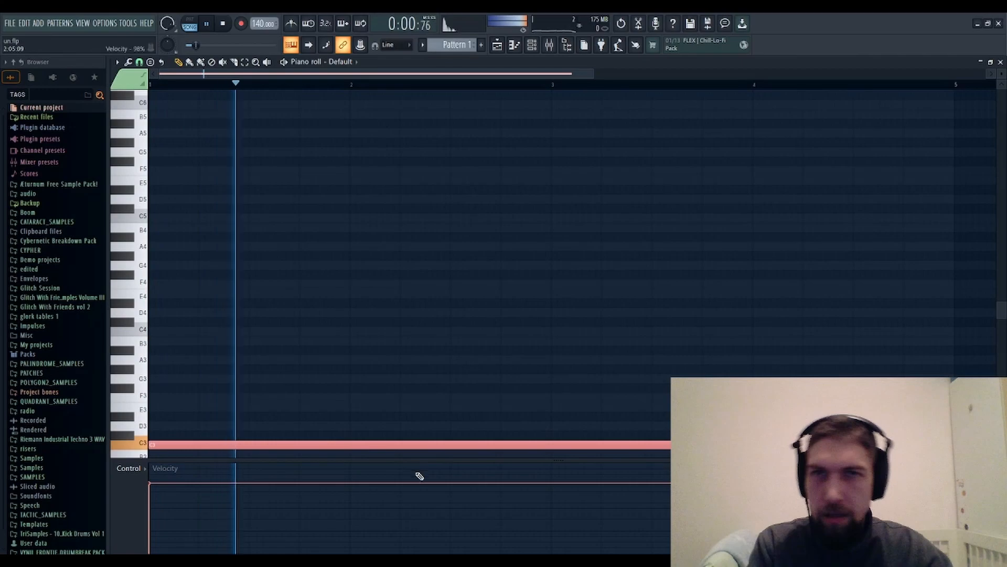
pyautogui.click(1000, 62)
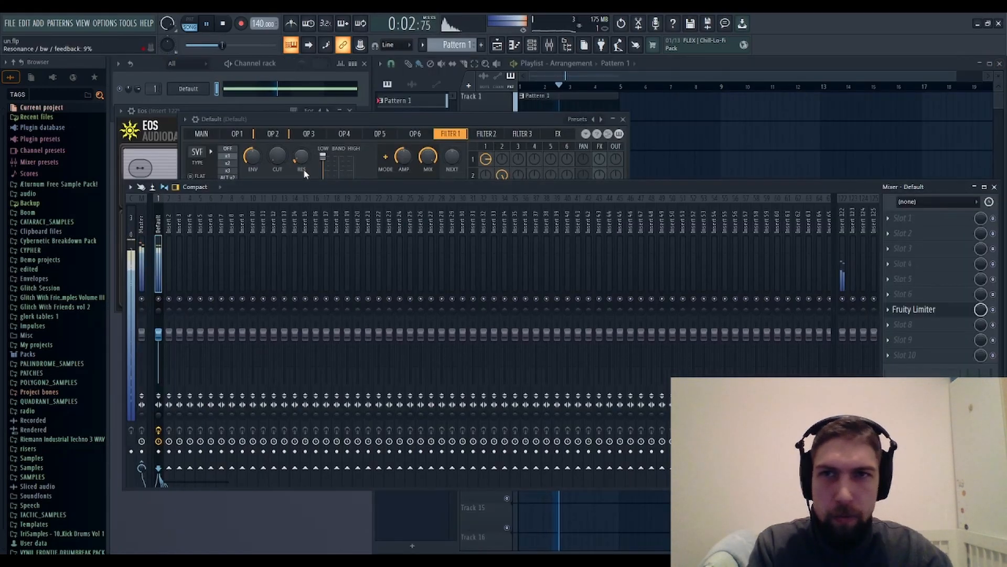
pyautogui.moveTo(280, 158)
pyautogui.mouseDown()
pyautogui.moveTo(281, 81)
pyautogui.moveTo(281, 157)
pyautogui.mouseUp()
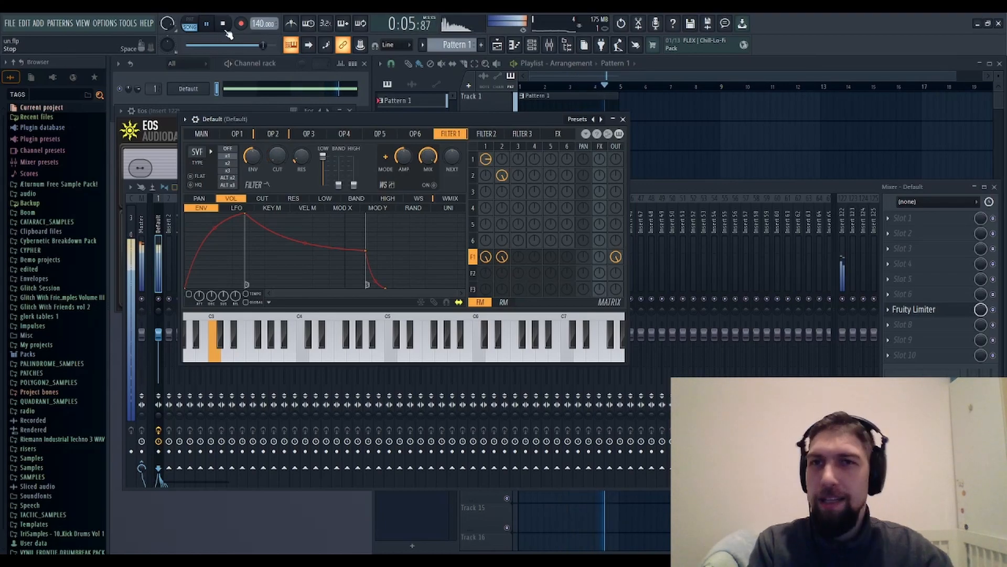
pyautogui.click(223, 24)
# Load the RareSE equalizer into slot 1 of the Default mixer track and sweep Filter 1's cutoff while the note plays
pyautogui.click(913, 311)
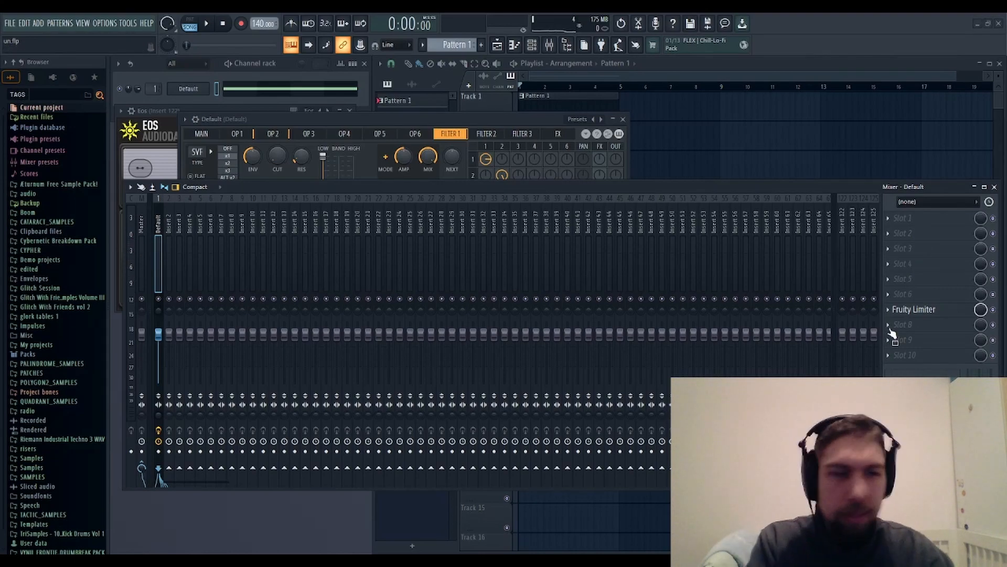
pyautogui.moveTo(908, 213); pyautogui.dragTo(908, 217)
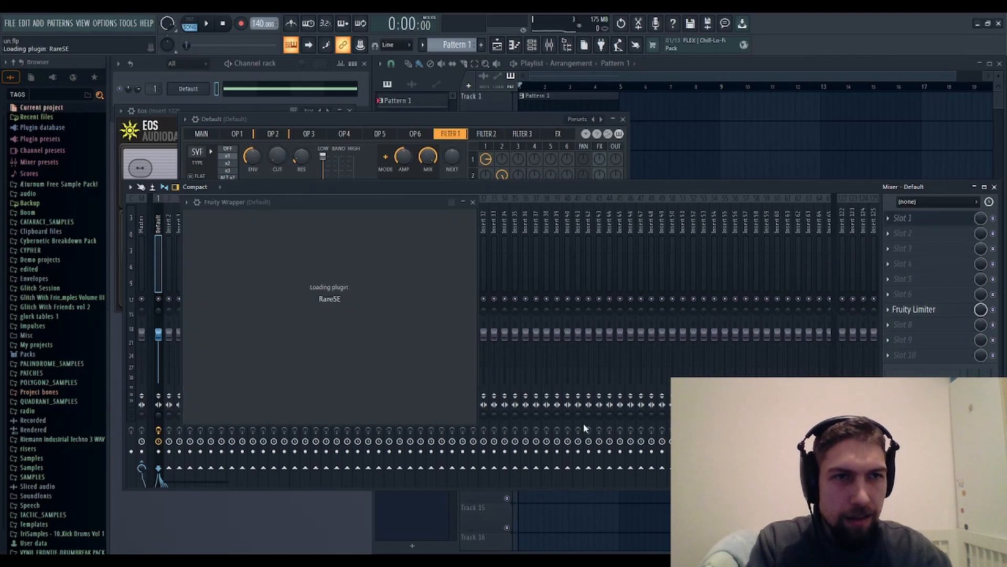
pyautogui.press('space')
pyautogui.moveTo(277, 156); pyautogui.dragTo(277, 130)
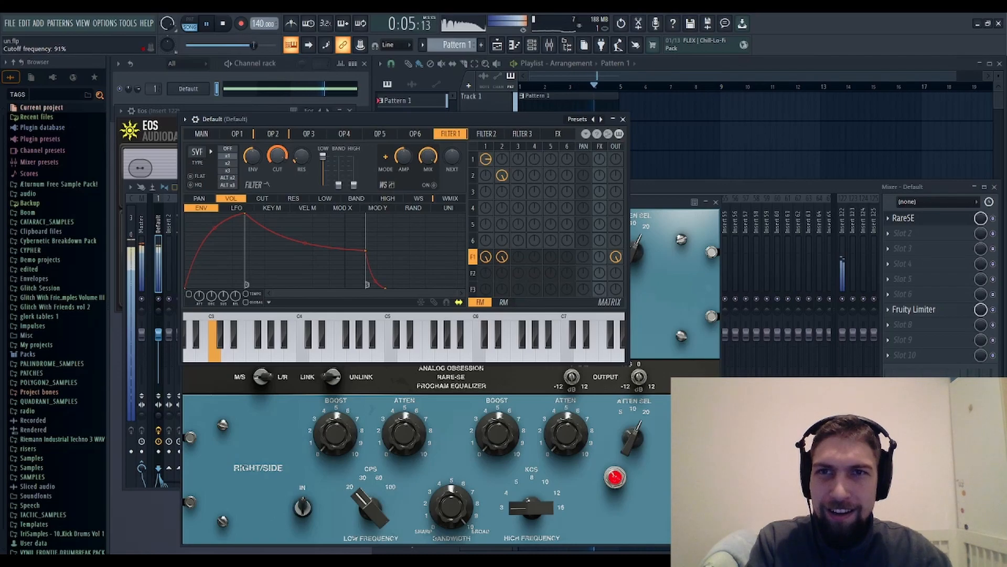
pyautogui.moveTo(277, 156); pyautogui.dragTo(277, 153)
# Compare the sound with RareSE bypassed and enabled, lower Filter 1's cutoff, and stop playback
pyautogui.click(993, 217)
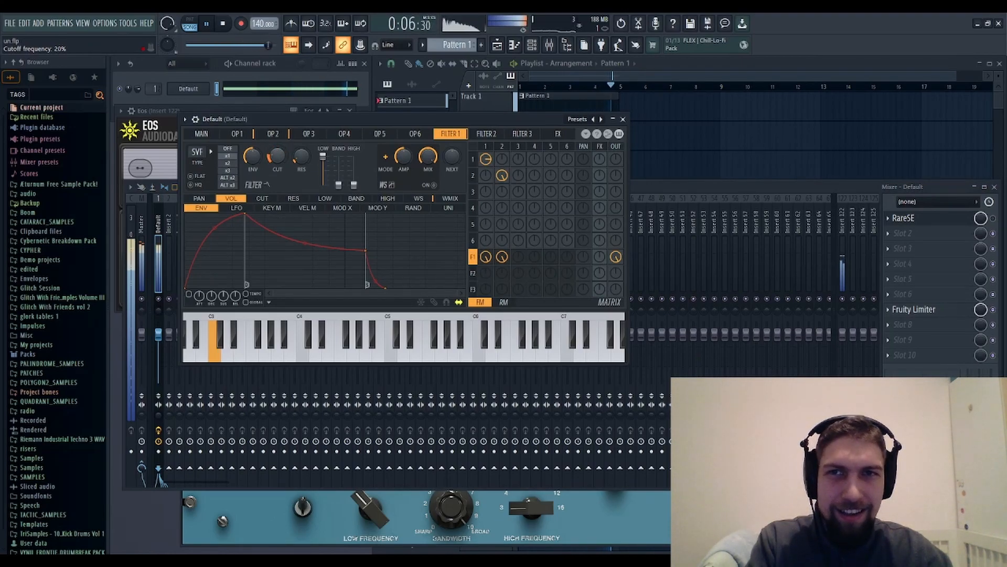
pyautogui.click(993, 218)
pyautogui.moveTo(277, 157); pyautogui.dragTo(277, 198)
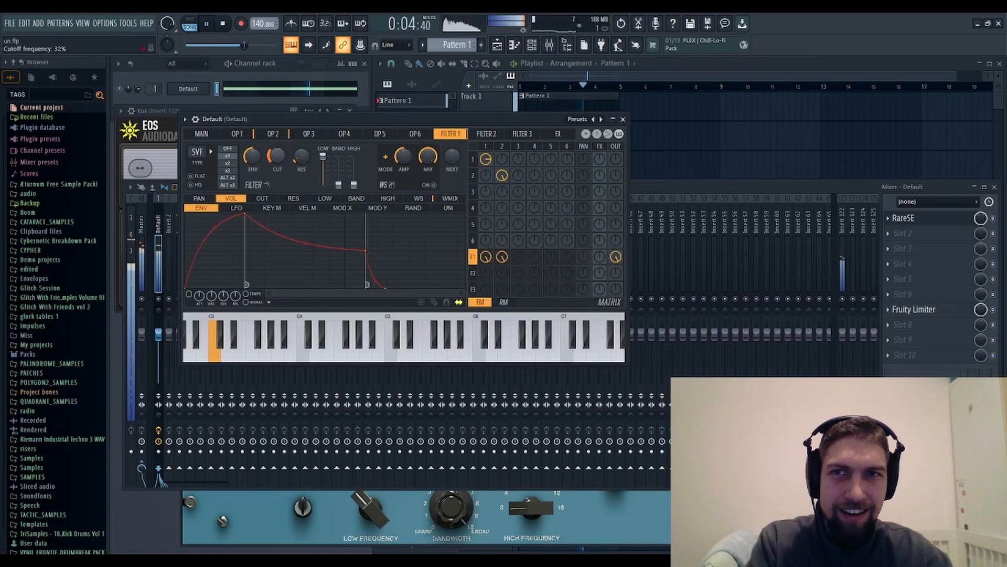
pyautogui.click(223, 23)
# Add two more RareSE instances in slots 2 and 3 of the Default track, and bring up Insert 122's Eos window
pyautogui.click(638, 503)
pyautogui.moveTo(382, 311)
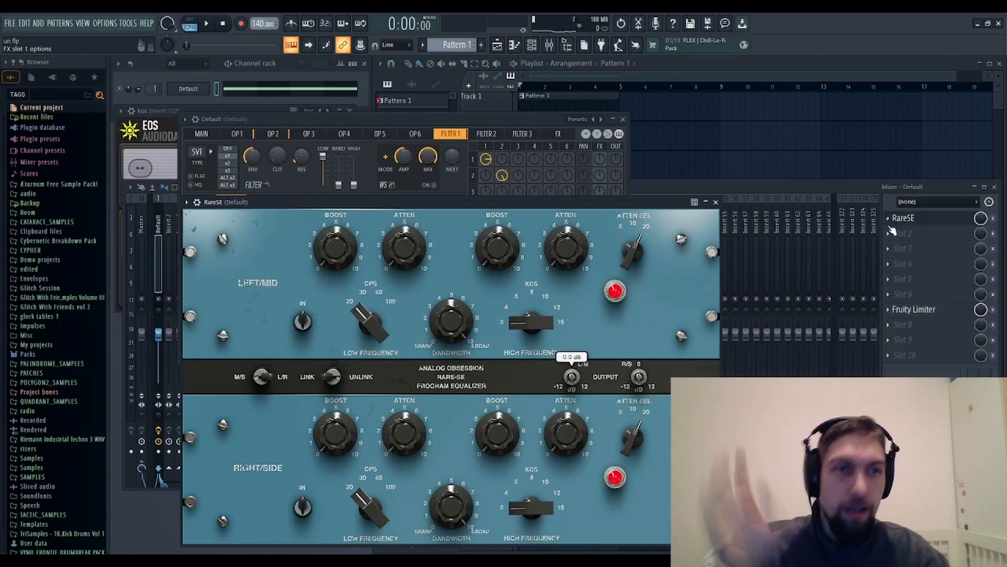
pyautogui.click(909, 225)
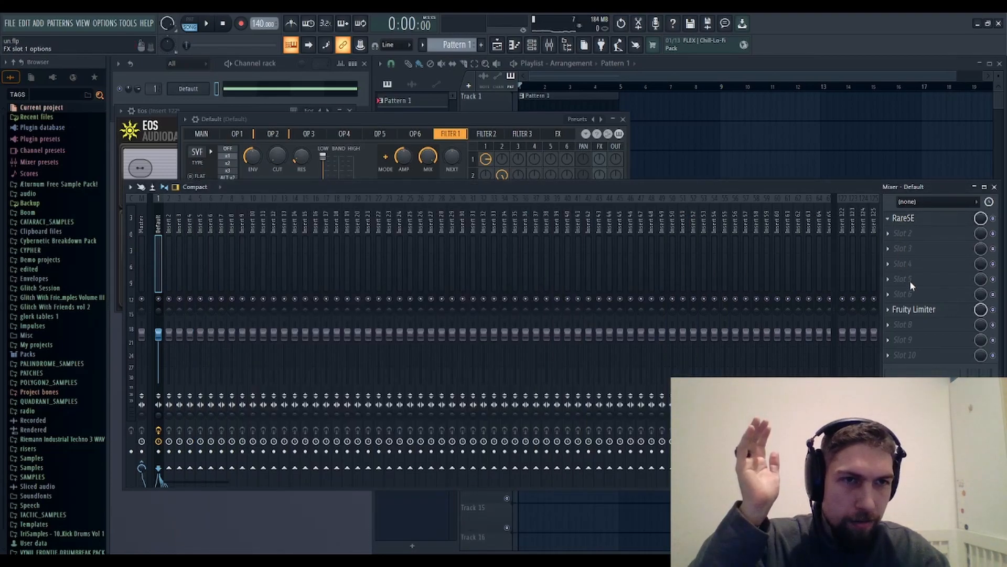
pyautogui.click(904, 217)
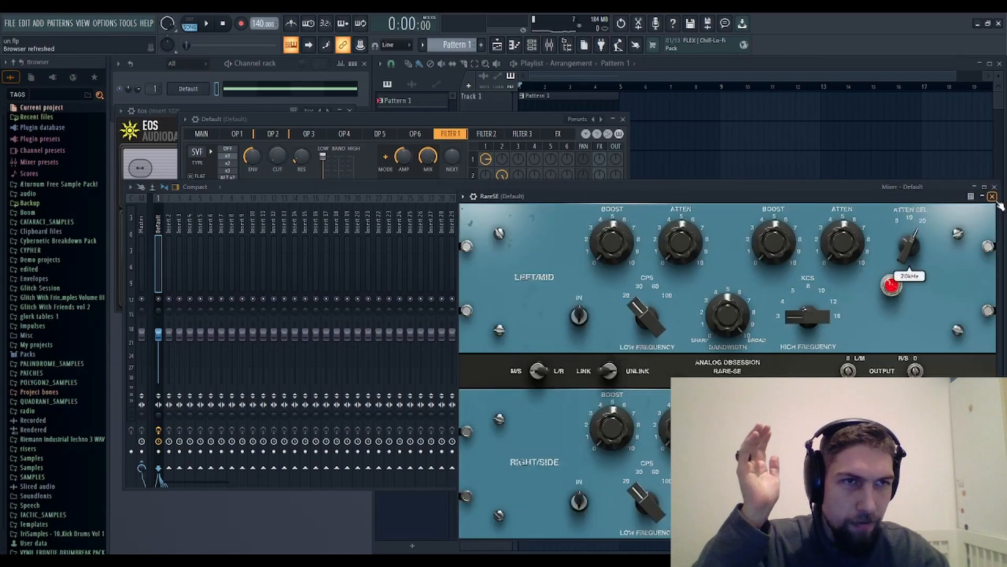
pyautogui.click(992, 196)
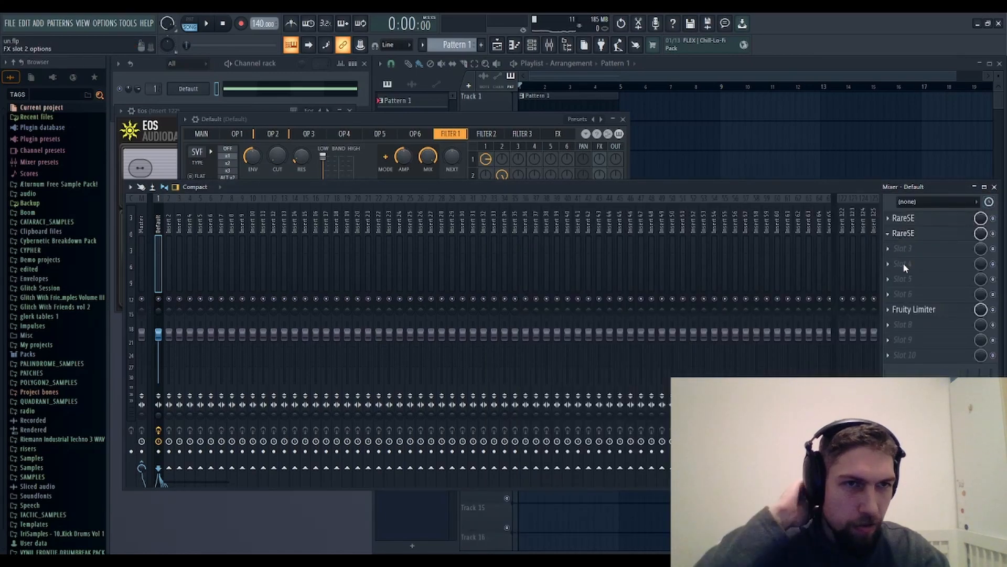
pyautogui.moveTo(917, 291); pyautogui.dragTo(911, 250)
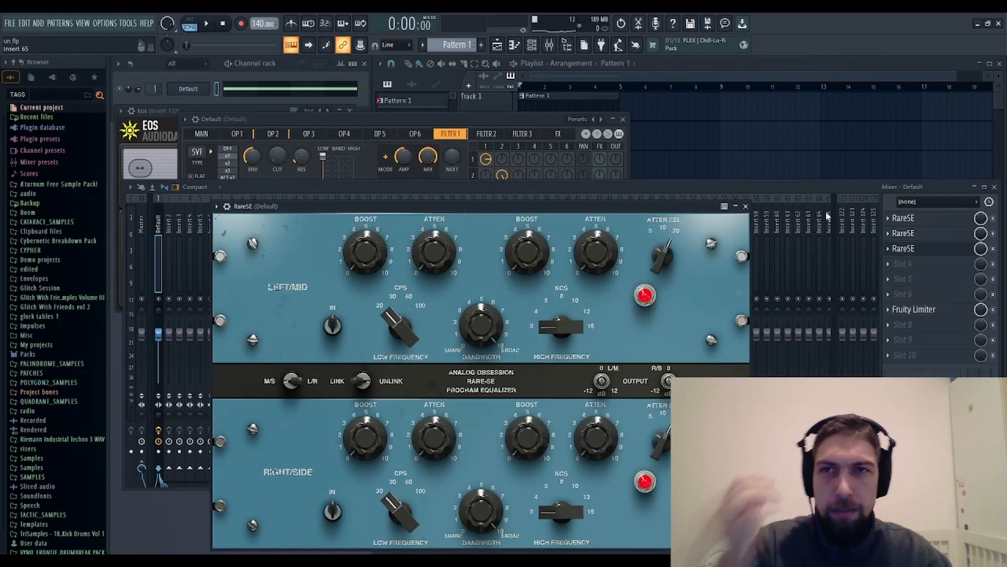
pyautogui.click(181, 117)
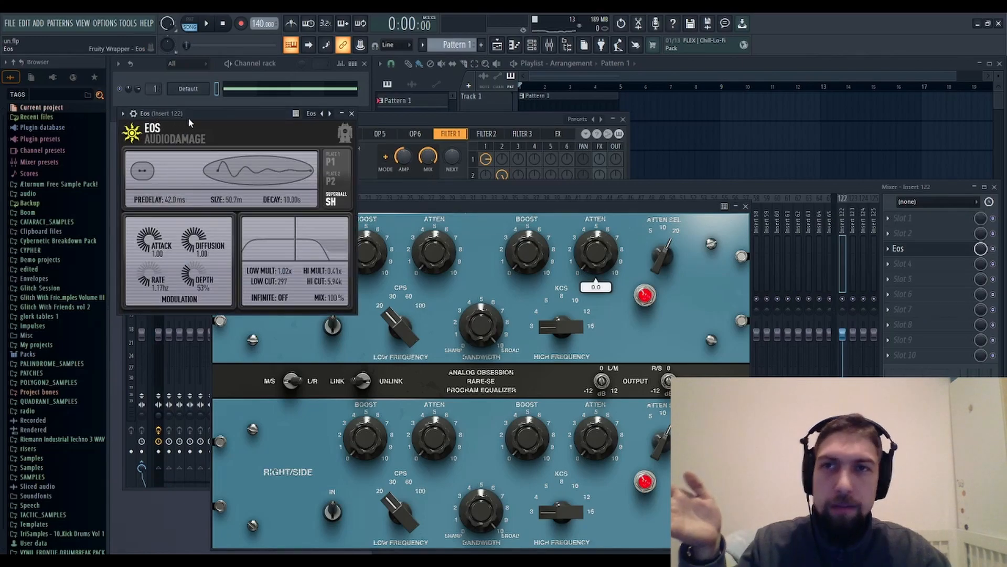
# Close the Eos window, play the note through the three RareSE instances while sweeping Filter 1's cutoff, and stop playback
pyautogui.click(352, 113)
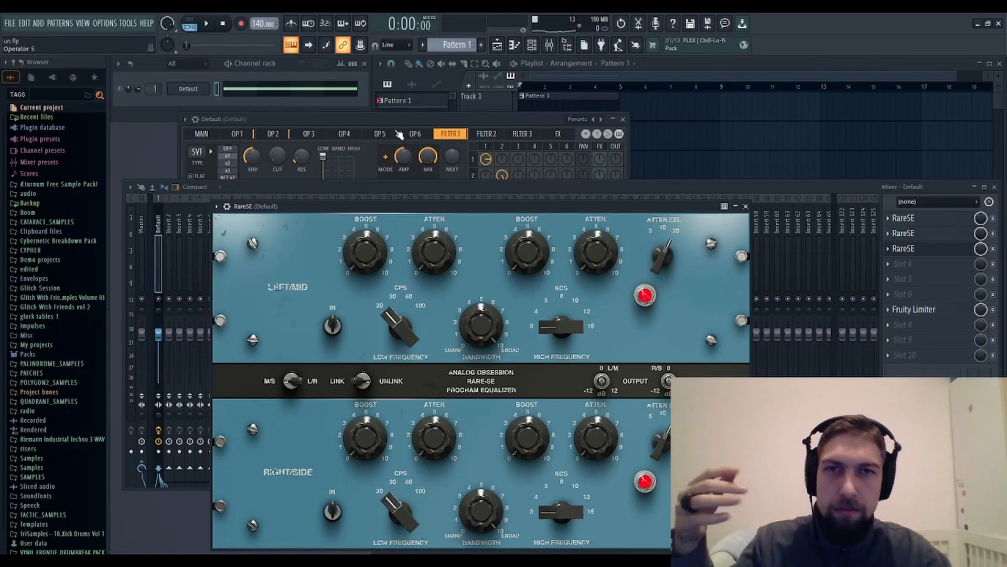
pyautogui.click(208, 24)
pyautogui.click(277, 155)
pyautogui.moveTo(277, 156); pyautogui.dragTo(277, 107)
pyautogui.moveTo(277, 155); pyautogui.dragTo(277, 172)
pyautogui.press('space')
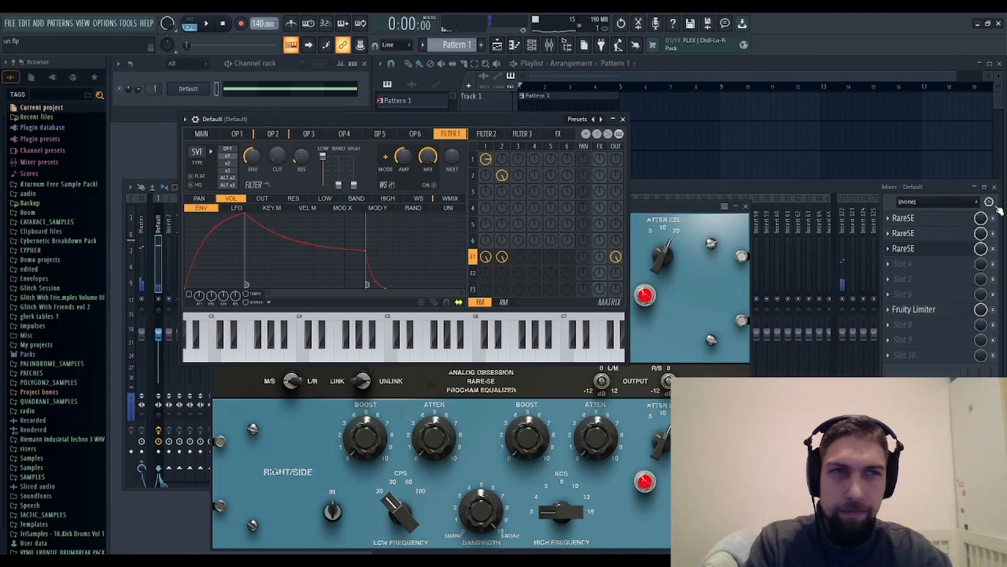
# Bypass the three RareSE instances, play the note while raising Filter 1's cutoff, stop playback, and re-enable them
pyautogui.click(1000, 249)
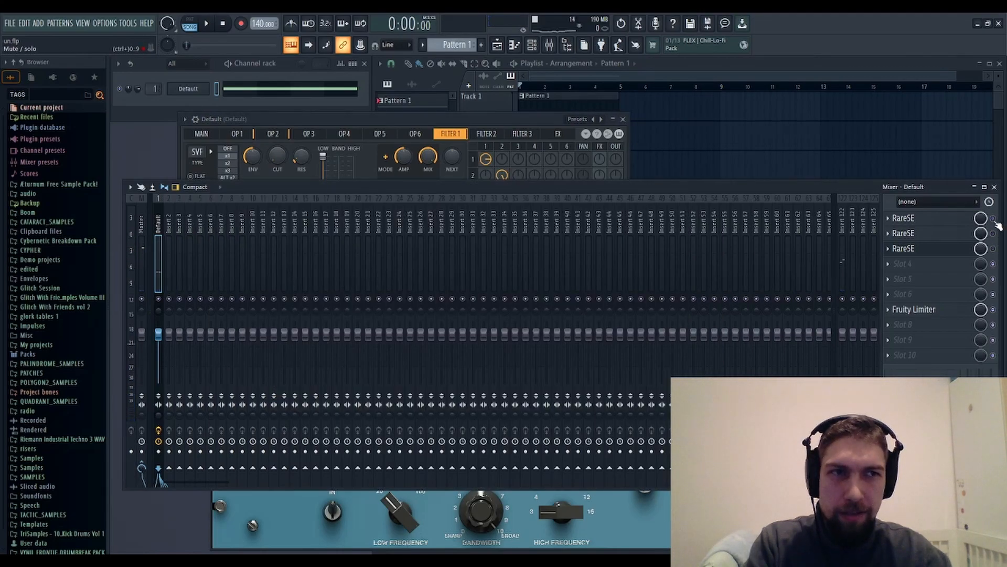
pyautogui.click(214, 26)
pyautogui.moveTo(272, 160); pyautogui.dragTo(277, 146)
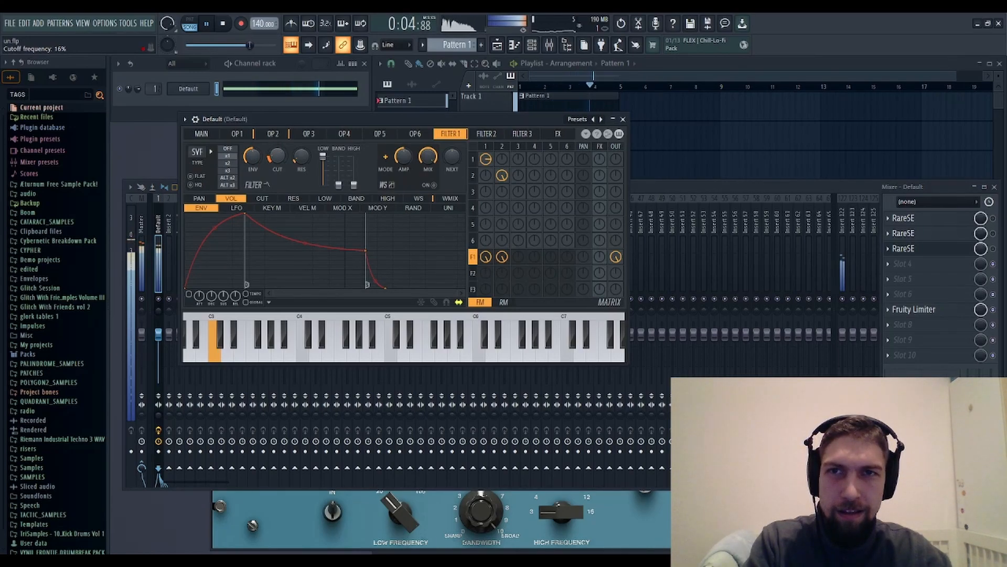
pyautogui.click(230, 26)
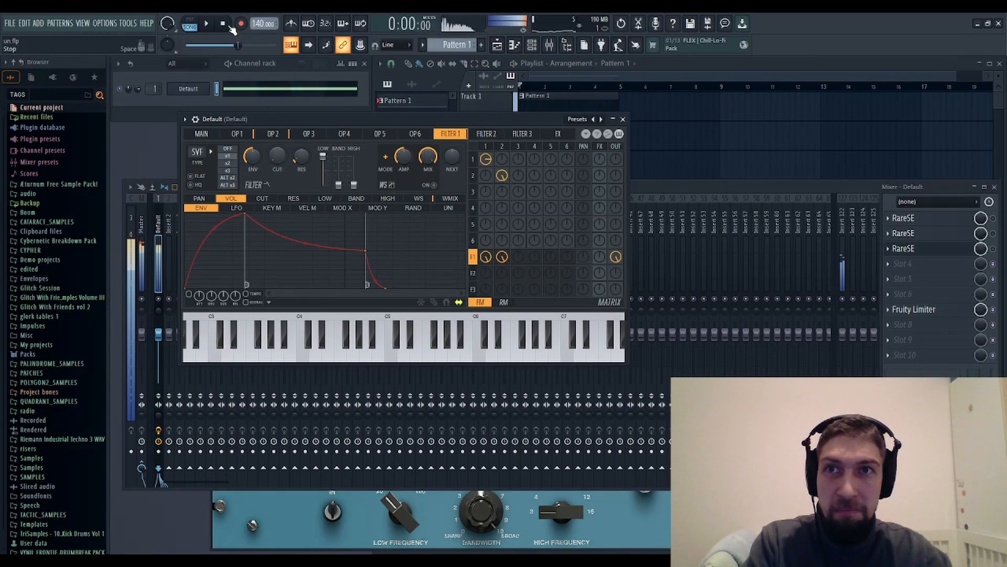
pyautogui.click(999, 221)
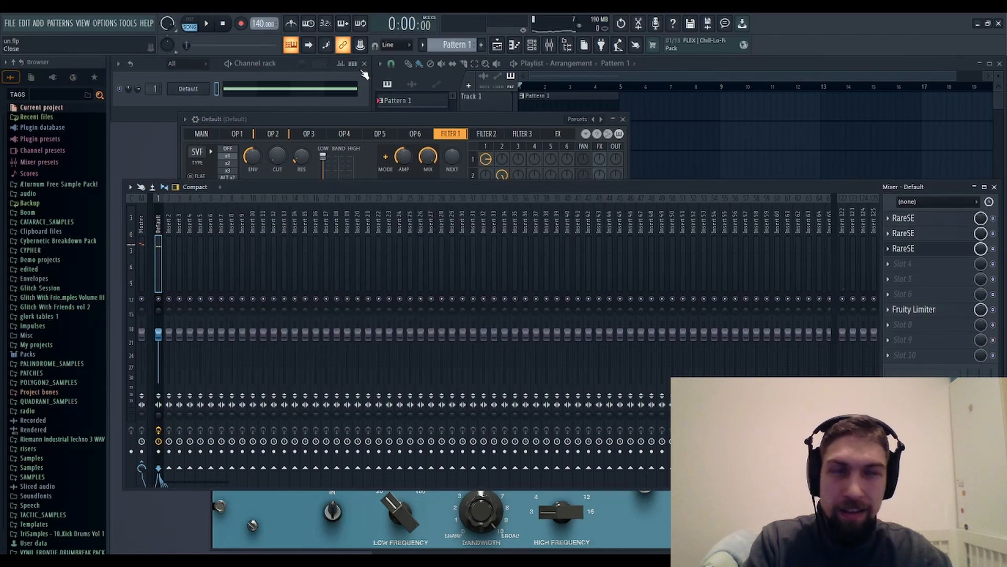
# Close the Sytrus, mixer and RareSE windows, leaving the channel rack and playlist open
pyautogui.click(623, 119)
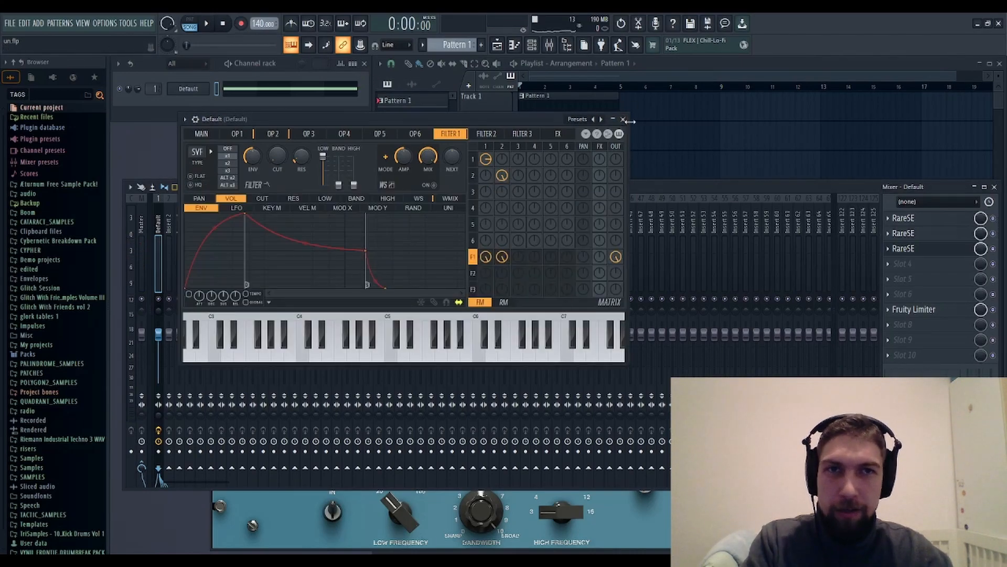
pyautogui.click(995, 188)
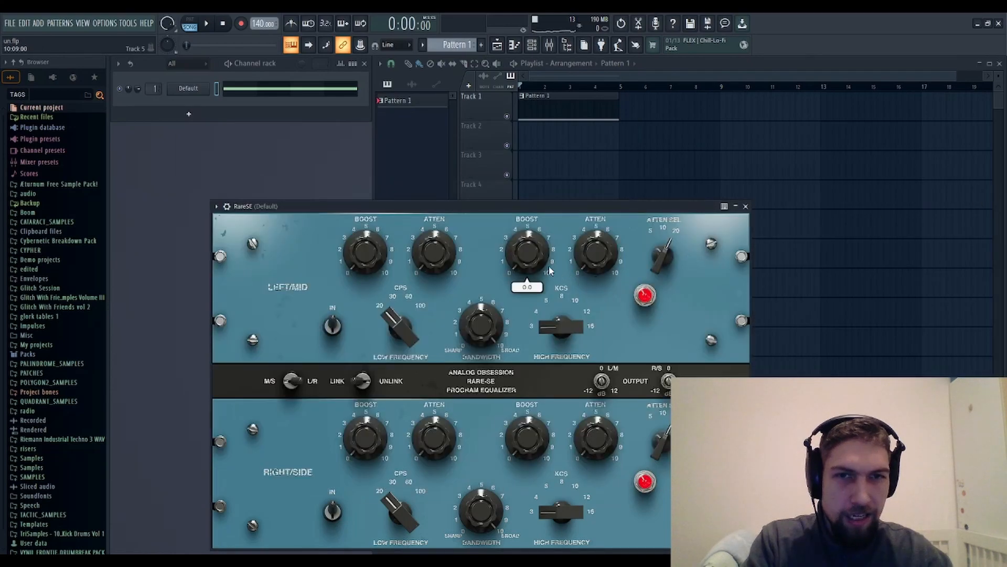
pyautogui.moveTo(538, 208); pyautogui.dragTo(513, 143)
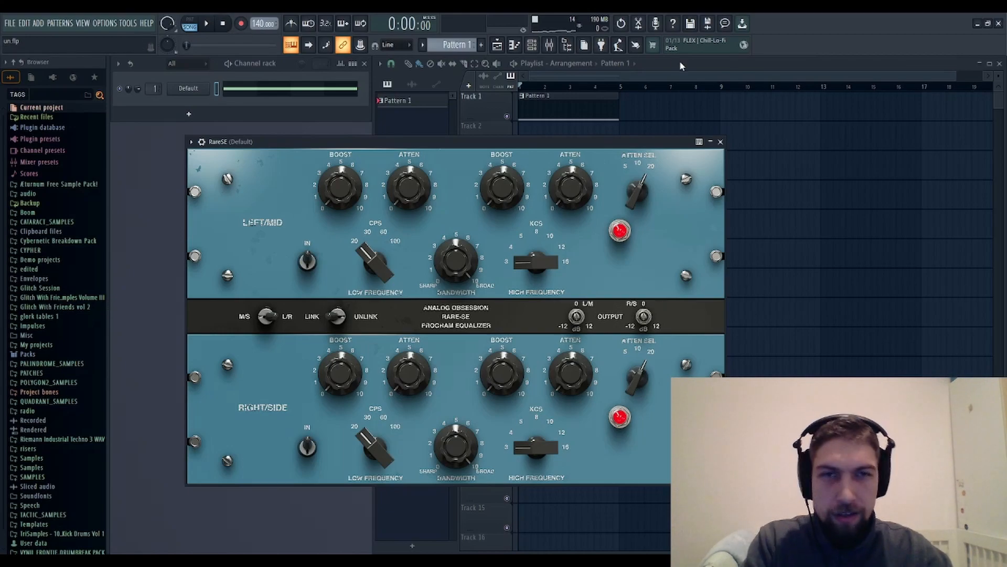
pyautogui.click(721, 141)
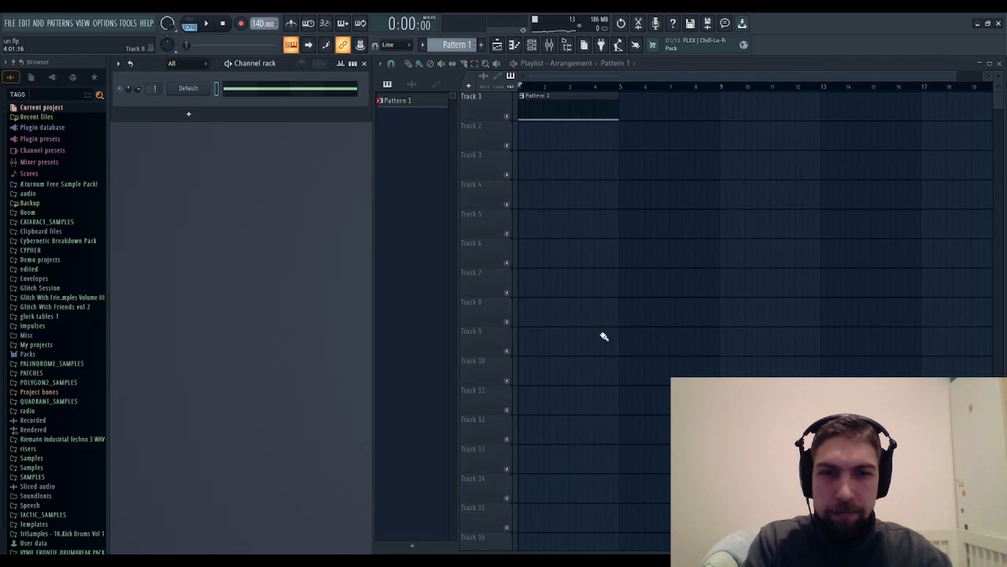